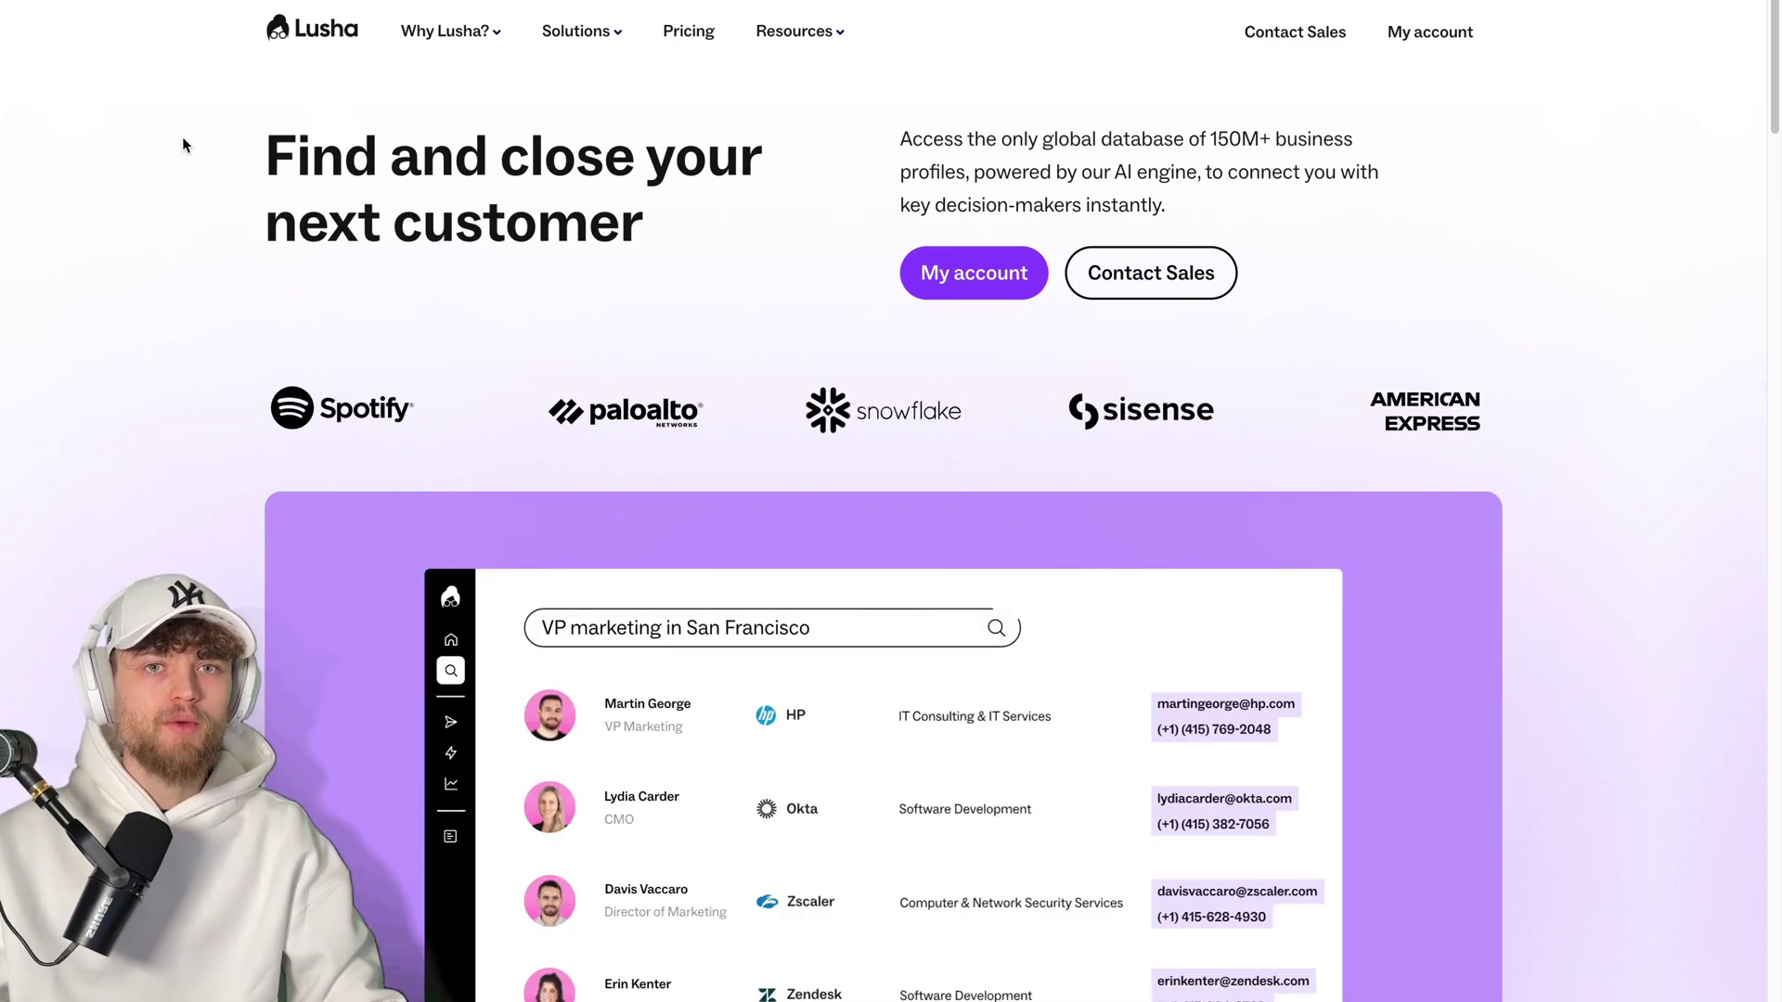
- Leave Lusha's homepage for the leads.cm page advertising 700M+ leads at $20/Mo
{"action": "mouse_move", "coordinate": [475, 53]}
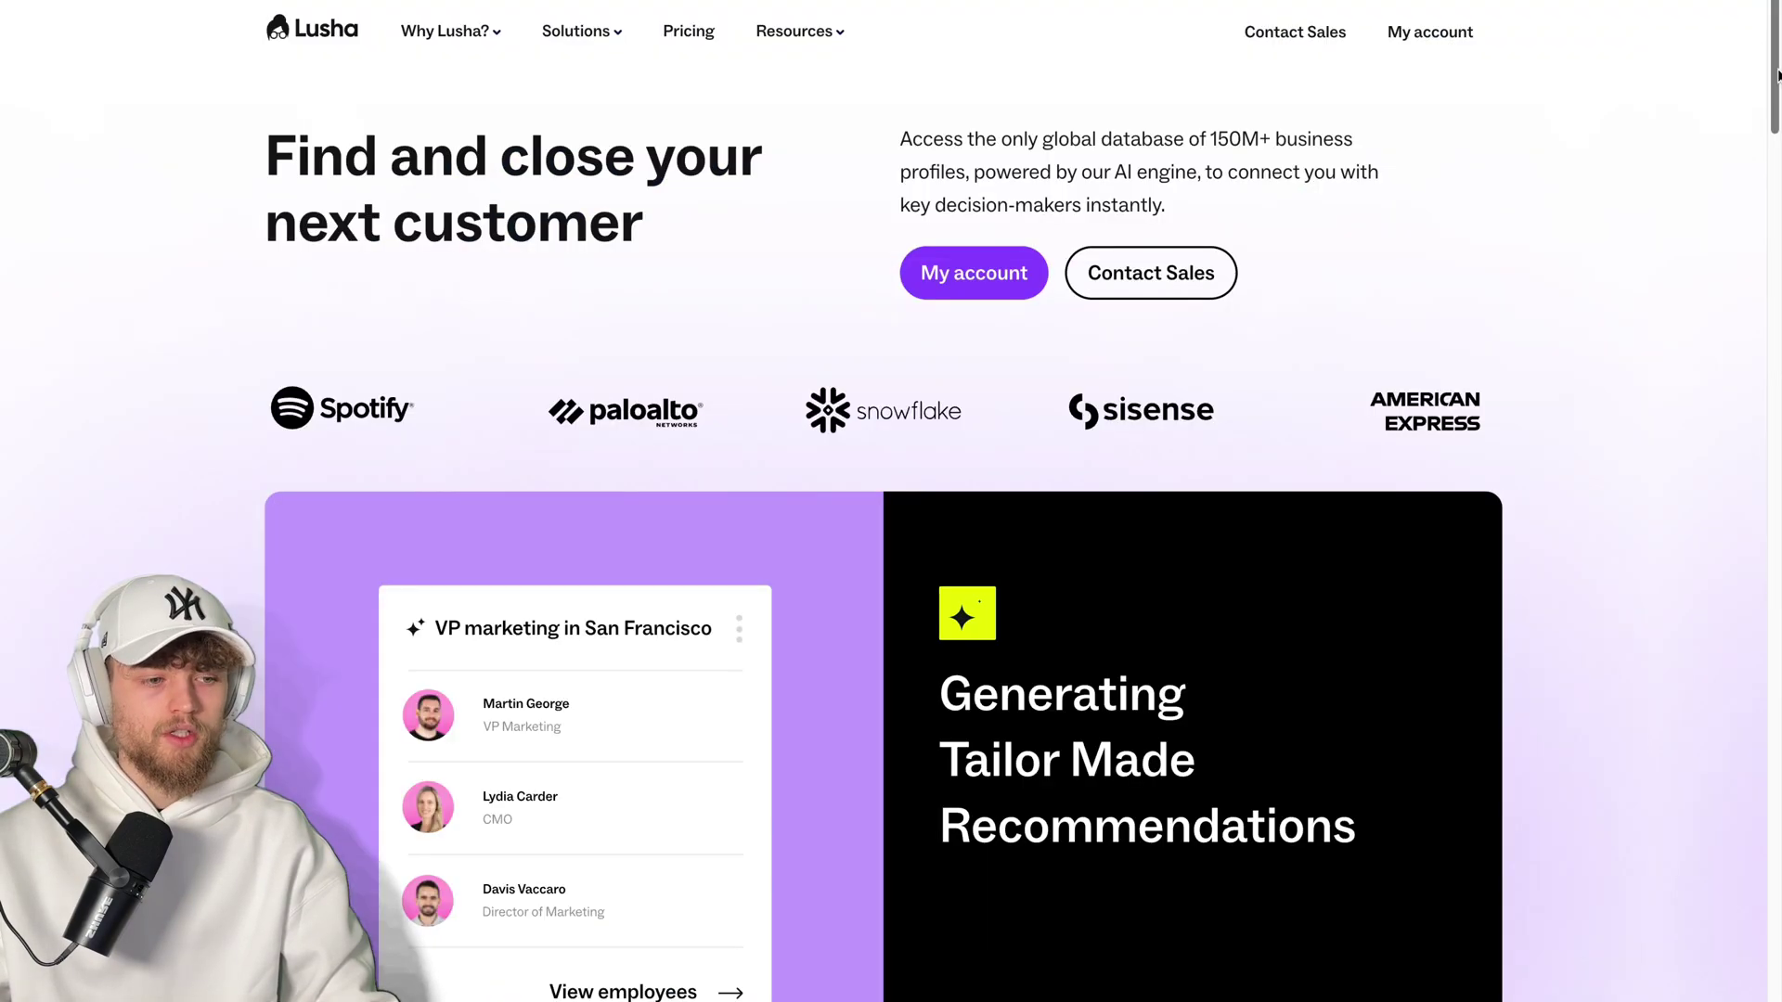
- Scroll through the Apollo and Lusha homepages, then enter the Lusha account through My account
{"action": "scroll", "coordinate": [1774, 181], "scroll_direction": "down", "scroll_amount": 10}
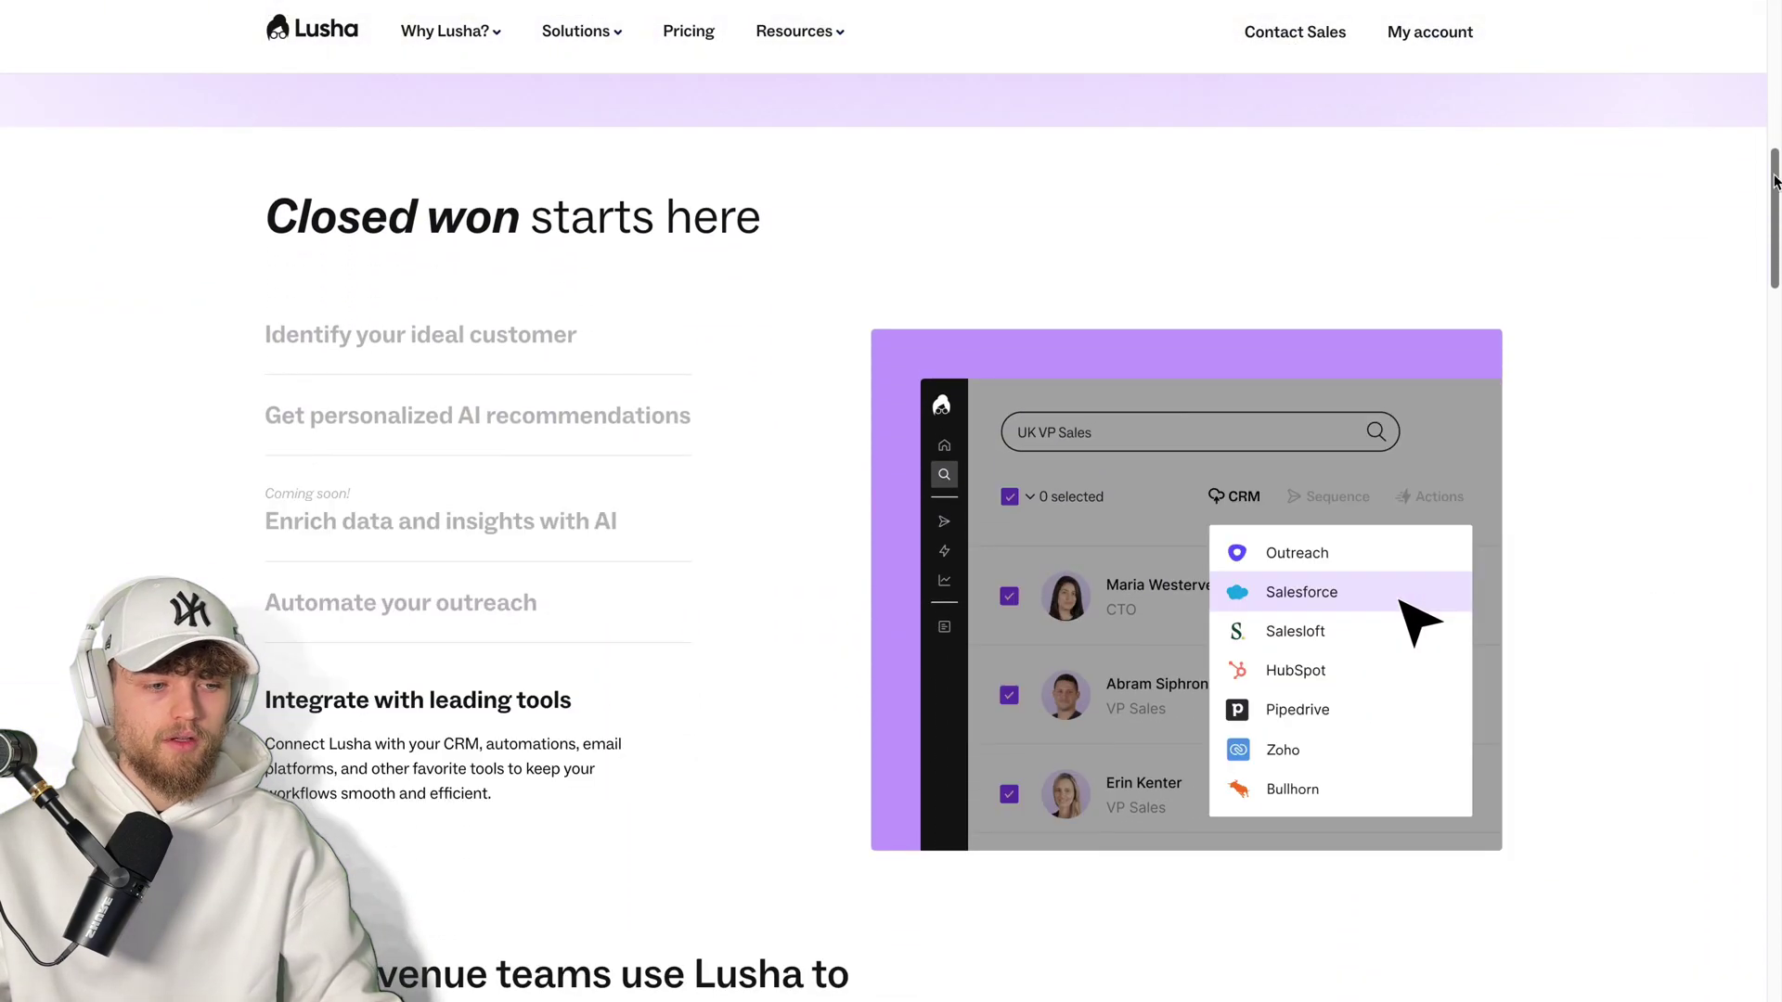
{"action": "left_click_drag", "start_coordinate": [1774, 181], "coordinate": [1743, 648]}
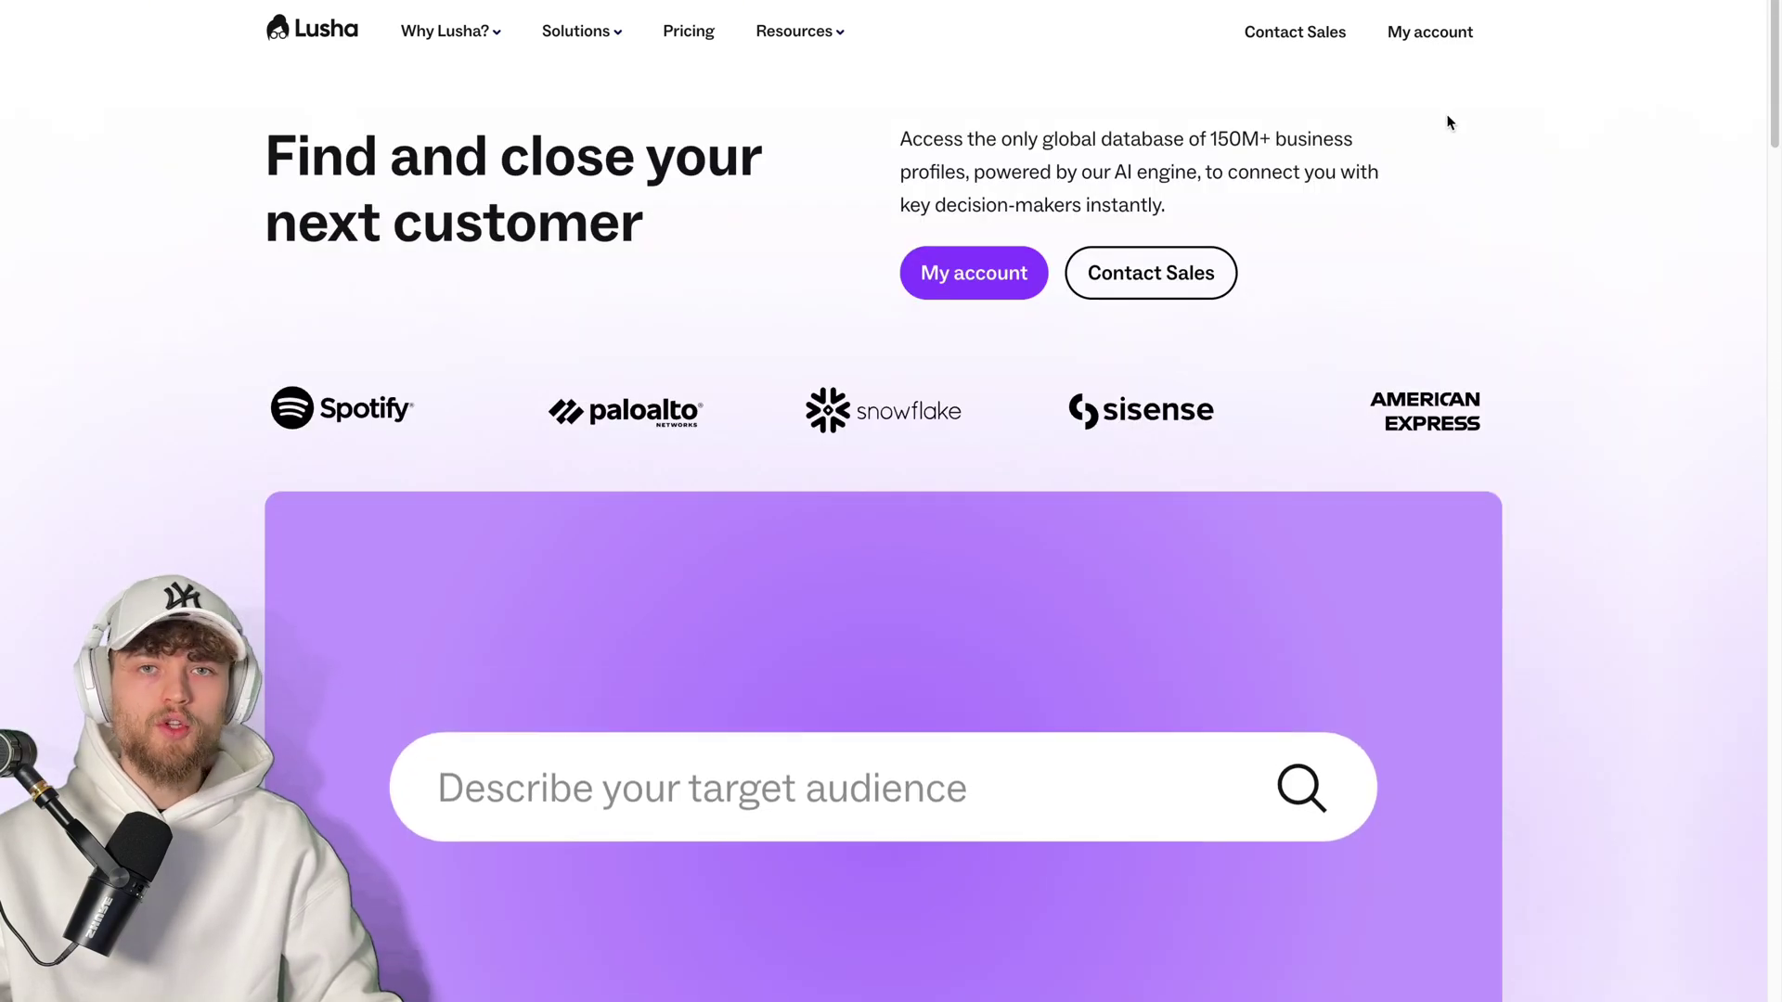
{"action": "left_click", "coordinate": [1423, 37]}
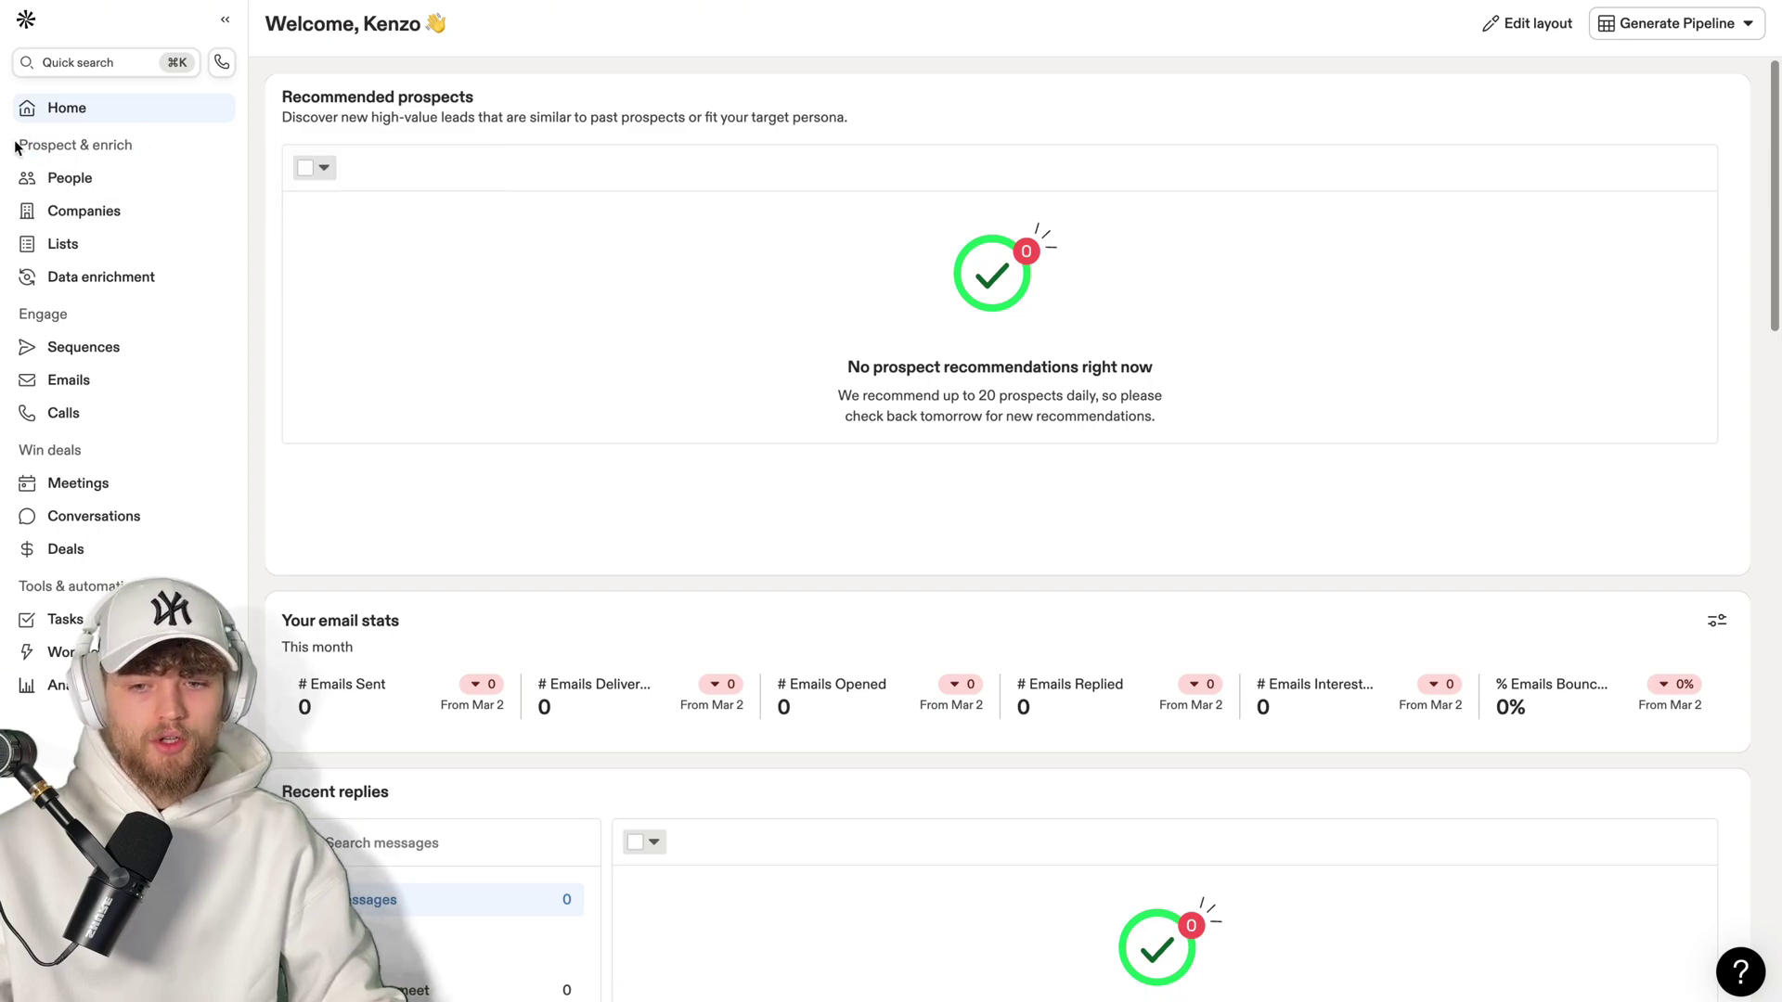
- Highlight Apollo's Prospect & enrich, Engage and Win deals sidebar headings, then clear the highlight
{"action": "left_click_drag", "start_coordinate": [13, 145], "coordinate": [136, 148]}
{"action": "left_click_drag", "start_coordinate": [17, 314], "coordinate": [69, 315]}
{"action": "left_click_drag", "start_coordinate": [17, 450], "coordinate": [82, 450]}
{"action": "left_click", "coordinate": [19, 586]}
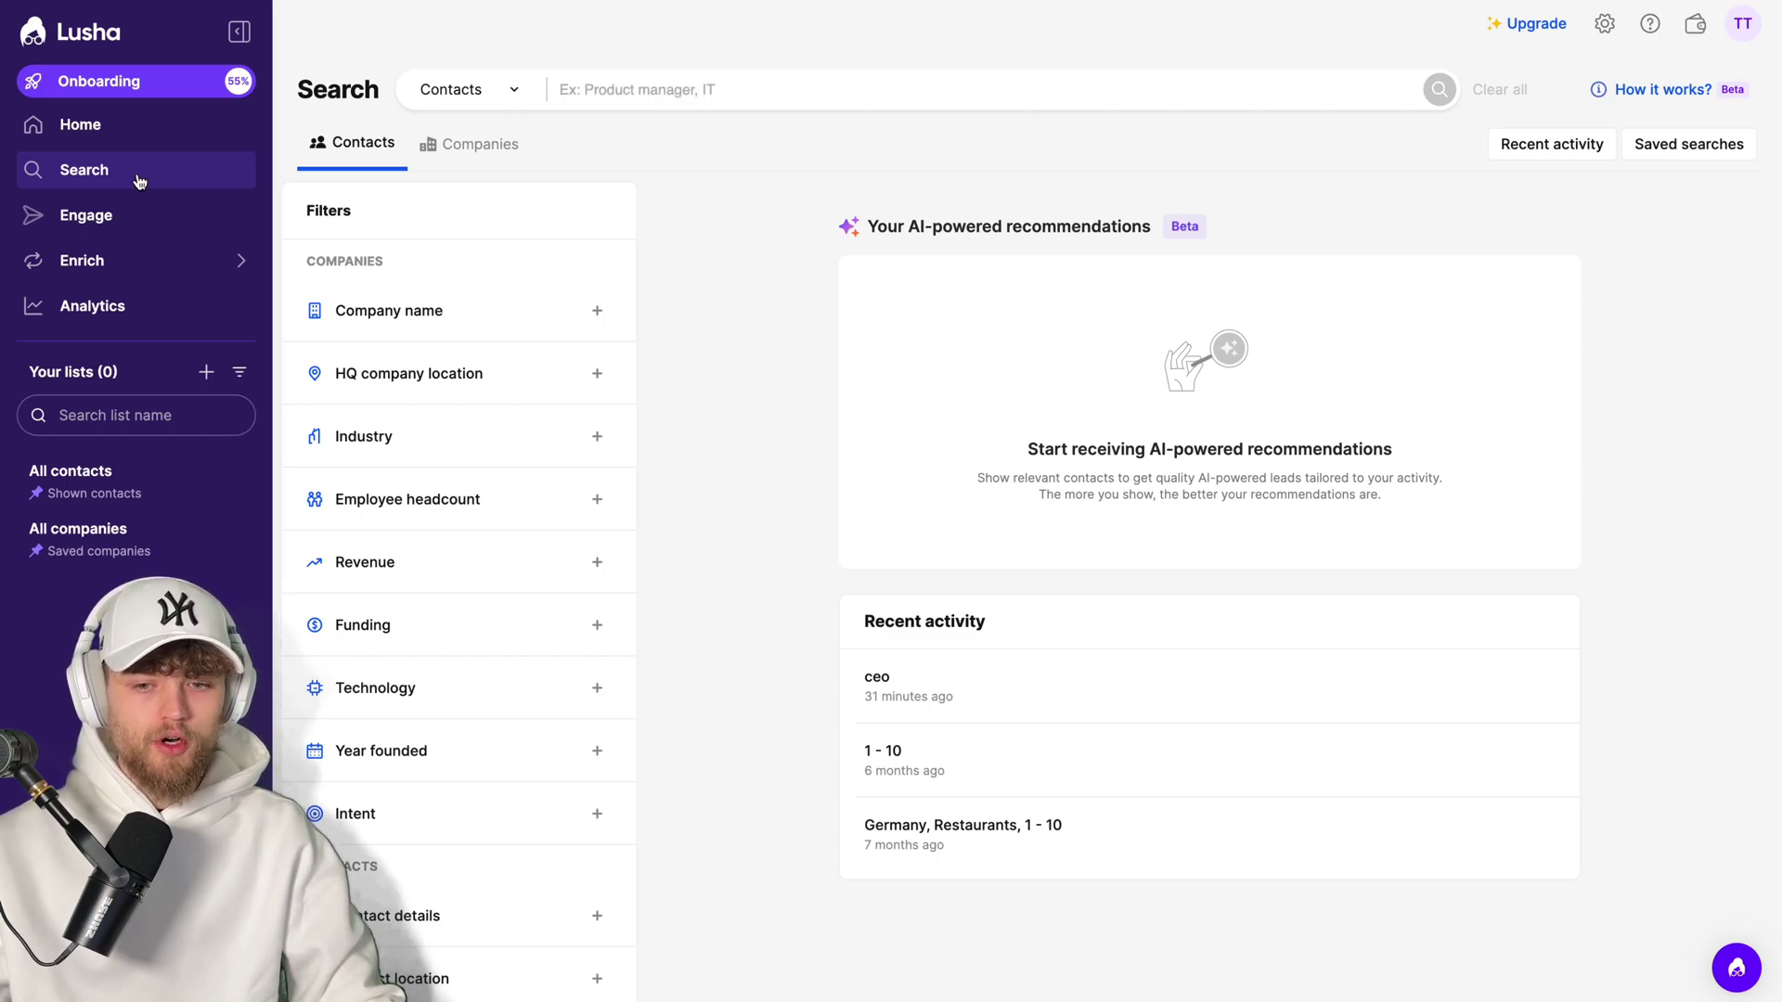
- Scroll through the search Filters panel and expand the Intent filter
{"action": "mouse_move", "coordinate": [630, 253]}
{"action": "left_mouse_down"}
{"action": "mouse_move", "coordinate": [625, 287]}
{"action": "mouse_move", "coordinate": [630, 260]}
{"action": "left_mouse_up"}
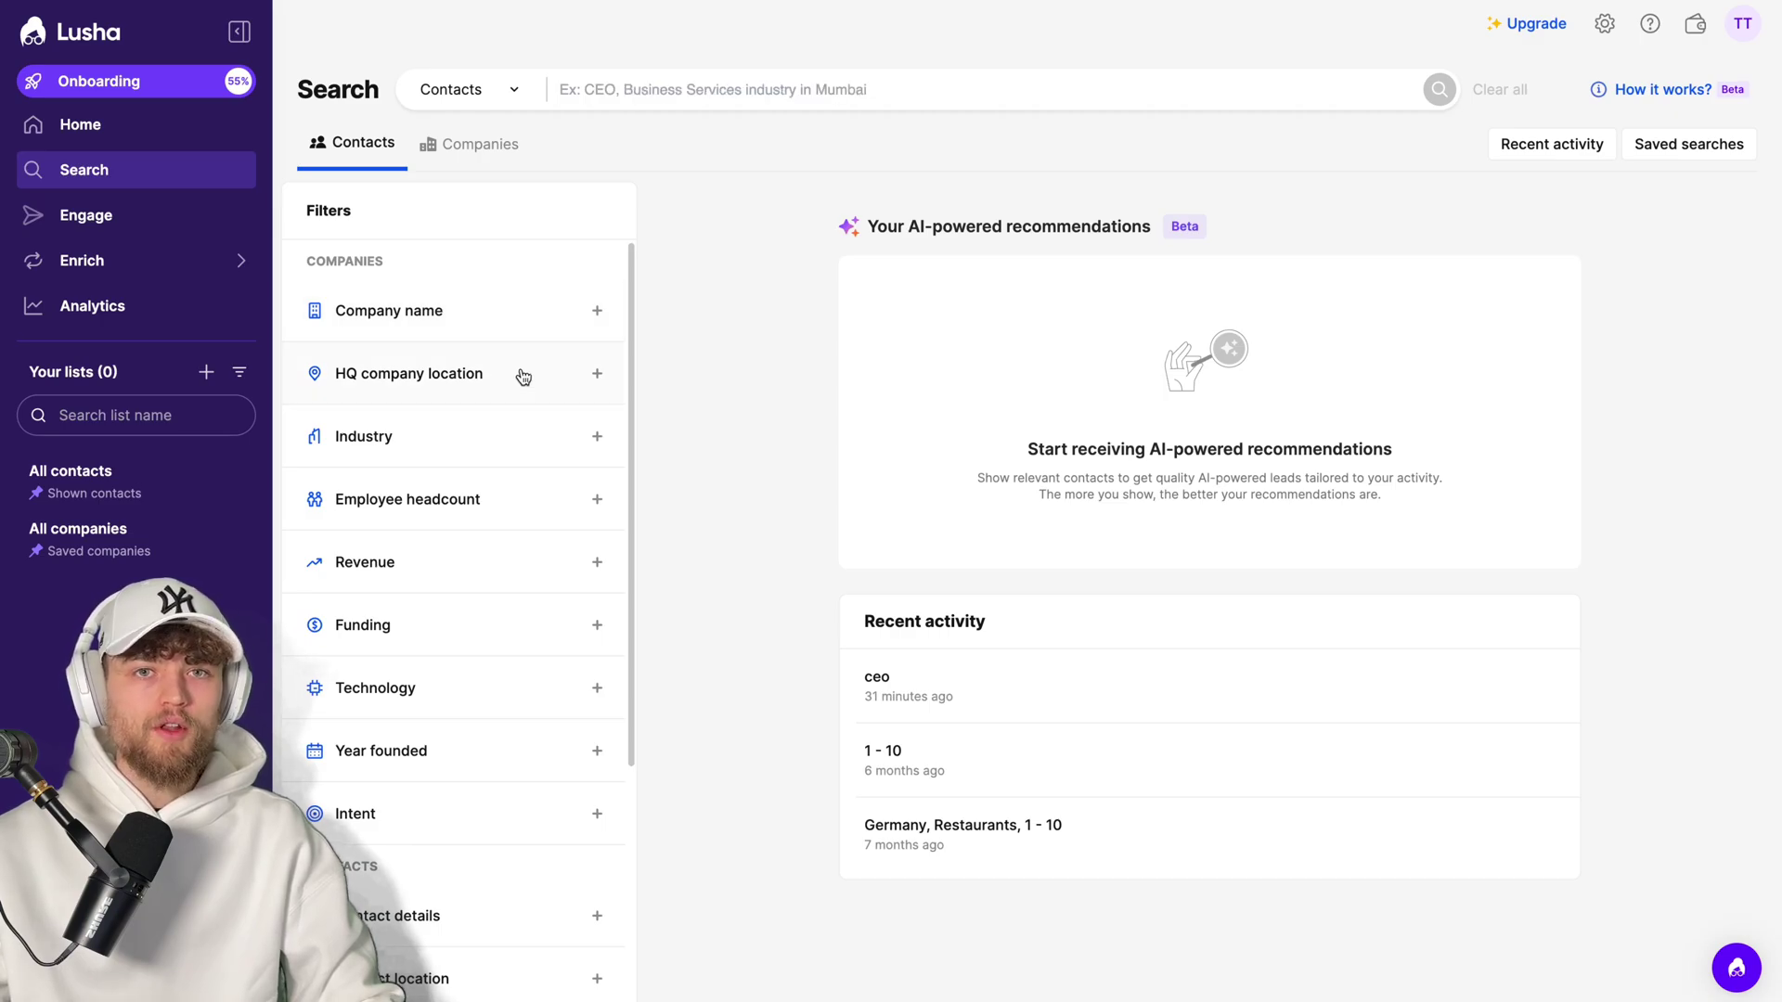
{"action": "scroll", "coordinate": [483, 671], "scroll_direction": "down", "scroll_amount": 4}
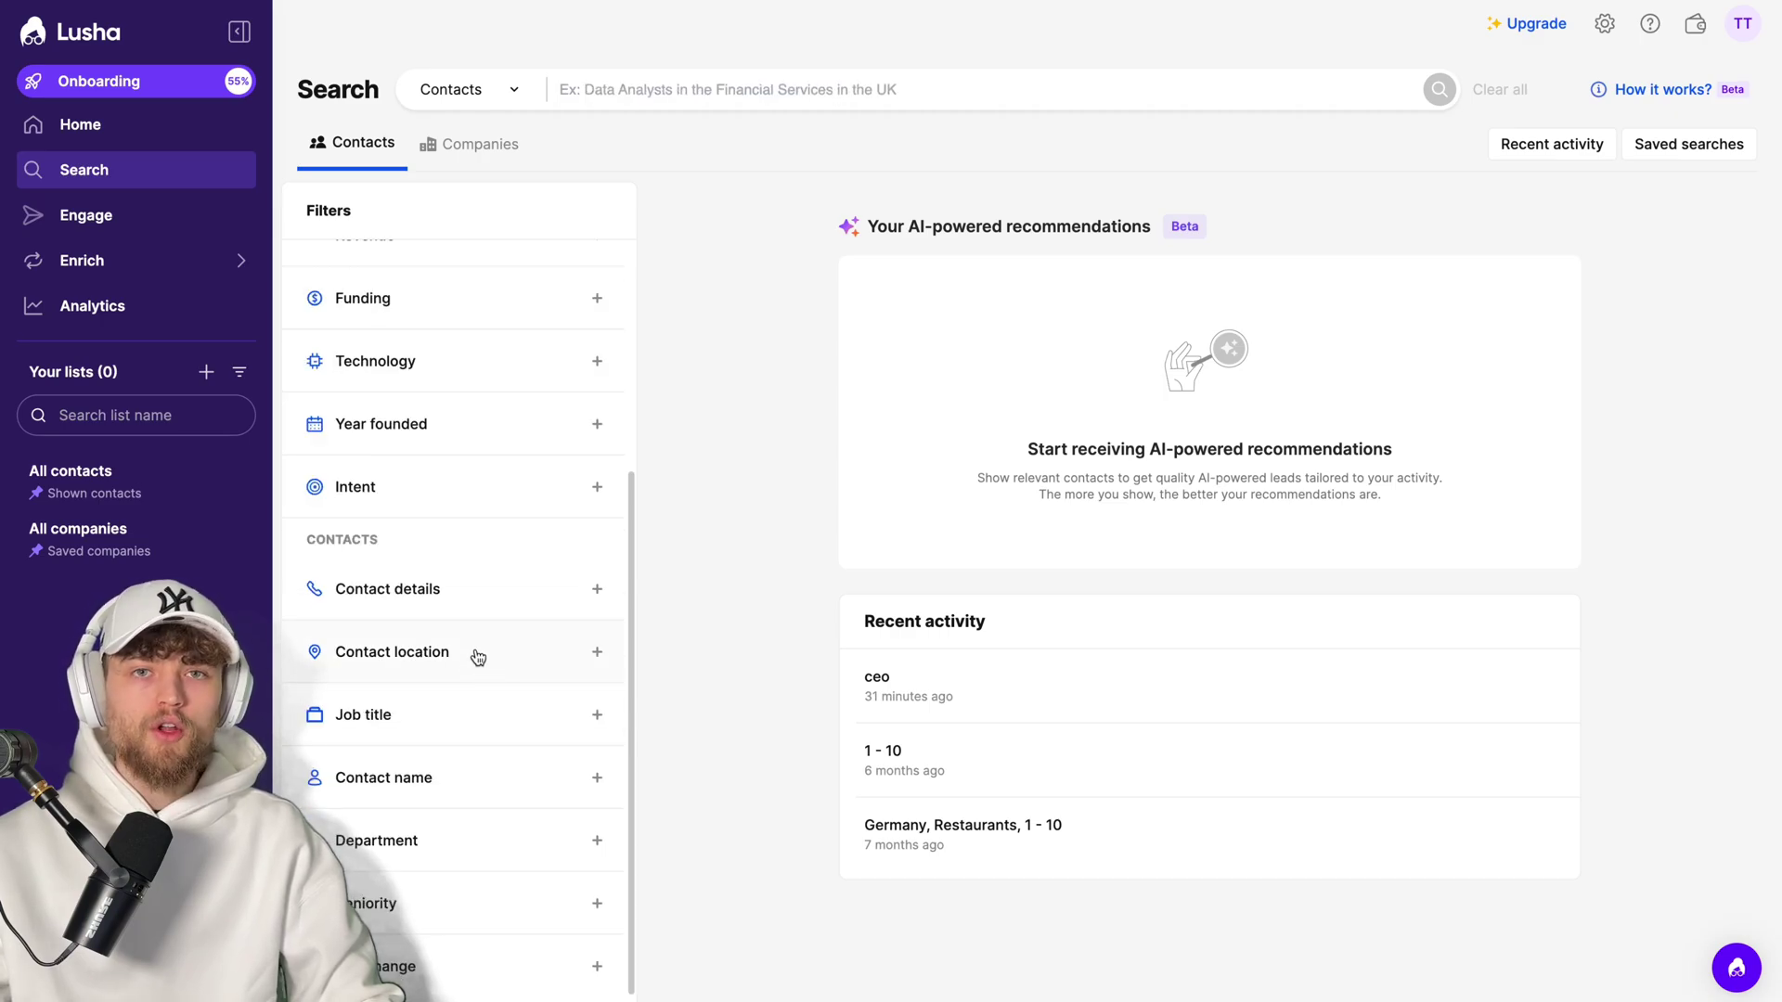
{"action": "scroll", "coordinate": [594, 520], "scroll_direction": "up", "scroll_amount": 4}
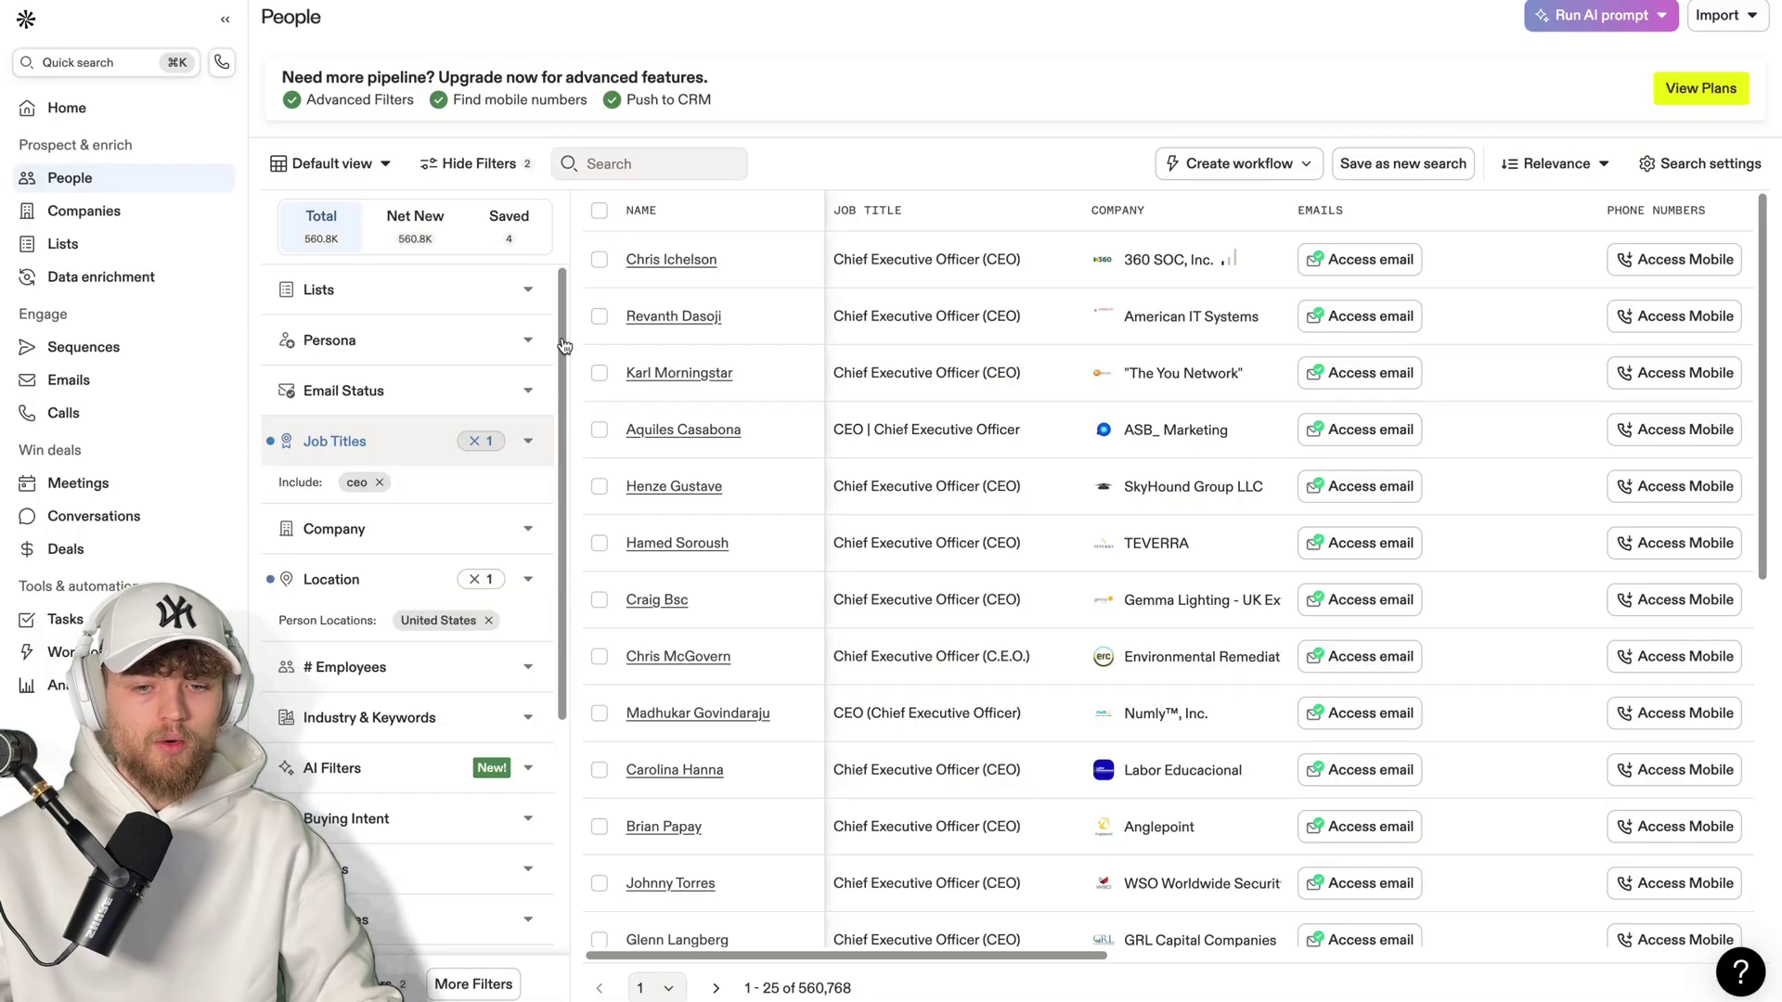
{"action": "scroll", "coordinate": [552, 517], "scroll_direction": "down", "scroll_amount": 3}
{"action": "scroll", "coordinate": [549, 414], "scroll_direction": "up", "scroll_amount": 2}
{"action": "scroll", "coordinate": [549, 415], "scroll_direction": "up", "scroll_amount": 2}
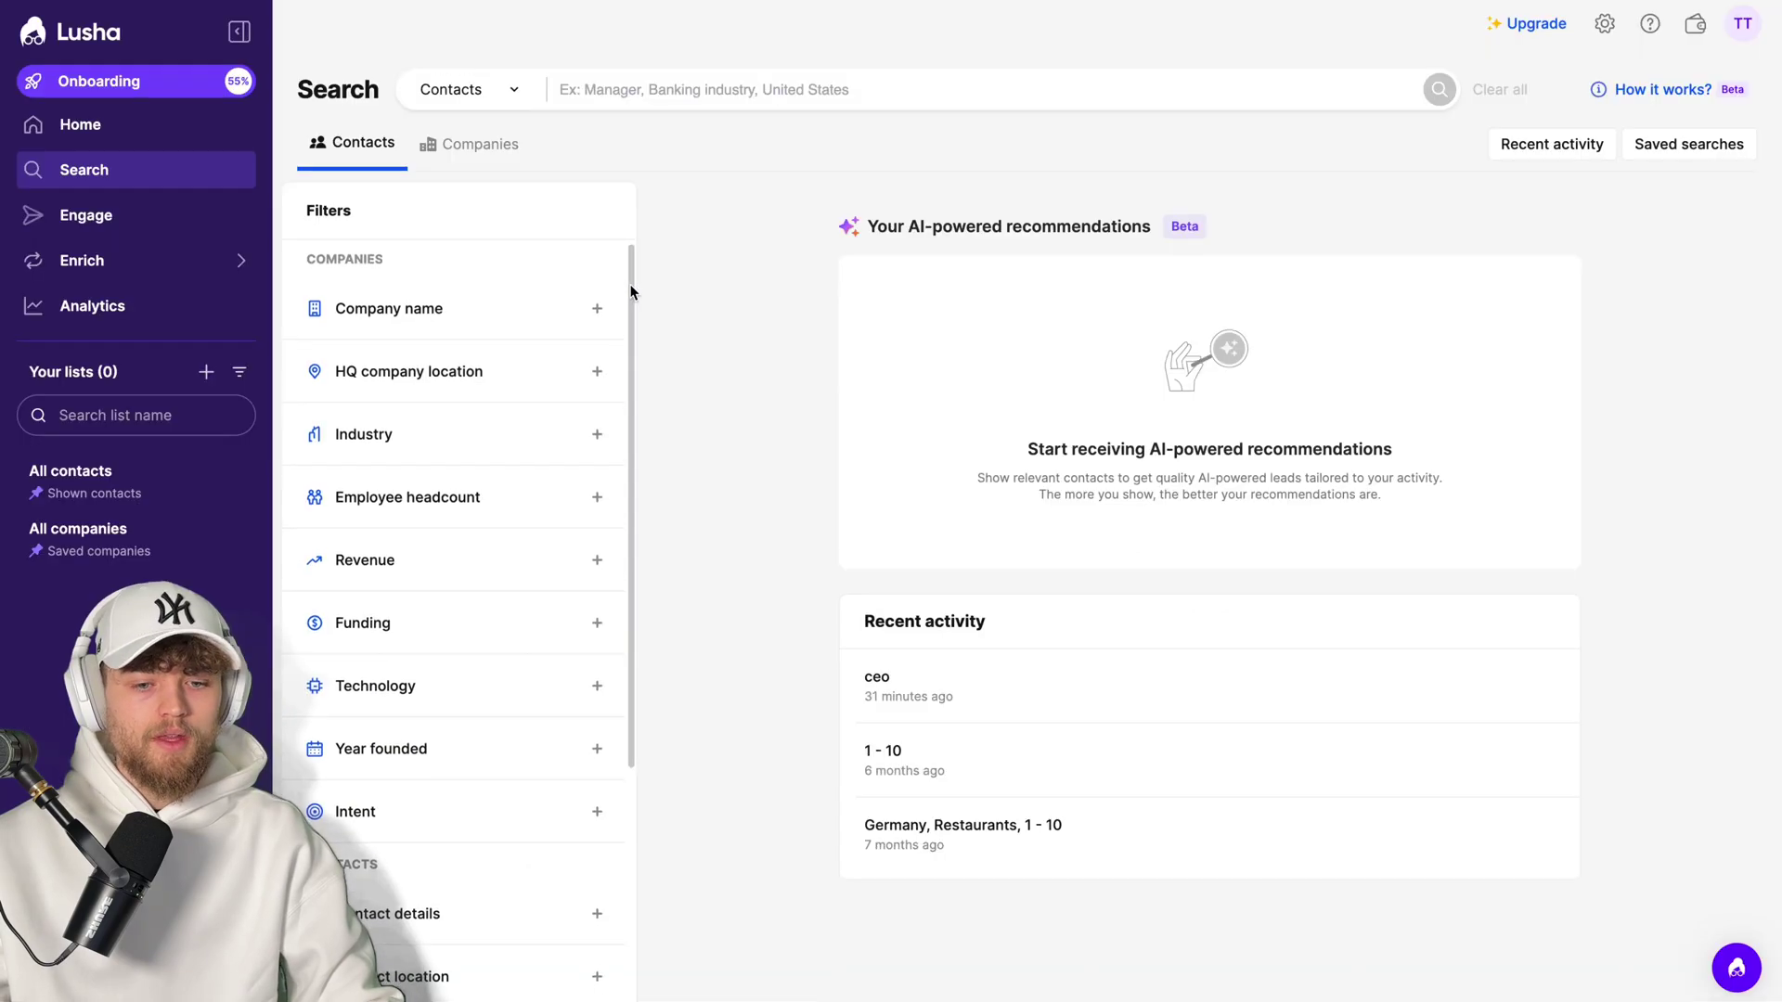
{"action": "scroll", "coordinate": [620, 436], "scroll_direction": "down", "scroll_amount": 3}
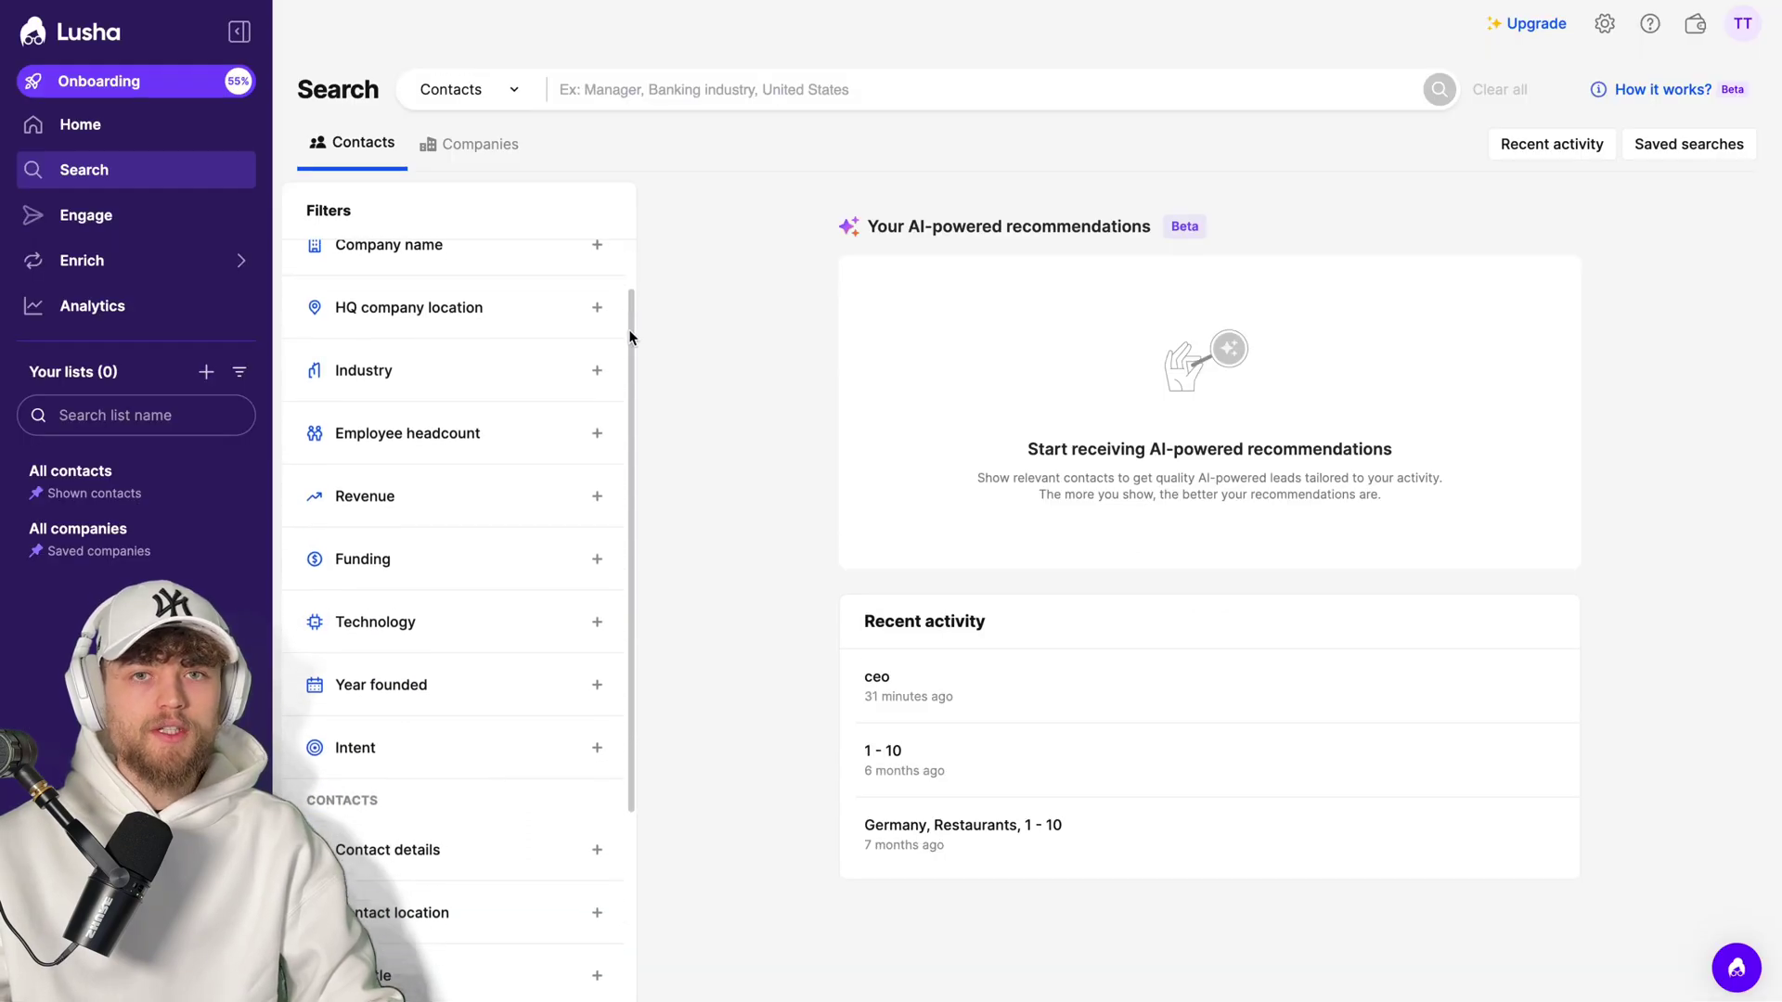
{"action": "scroll", "coordinate": [615, 464], "scroll_direction": "down", "scroll_amount": 1}
{"action": "scroll", "coordinate": [471, 556], "scroll_direction": "down", "scroll_amount": 1}
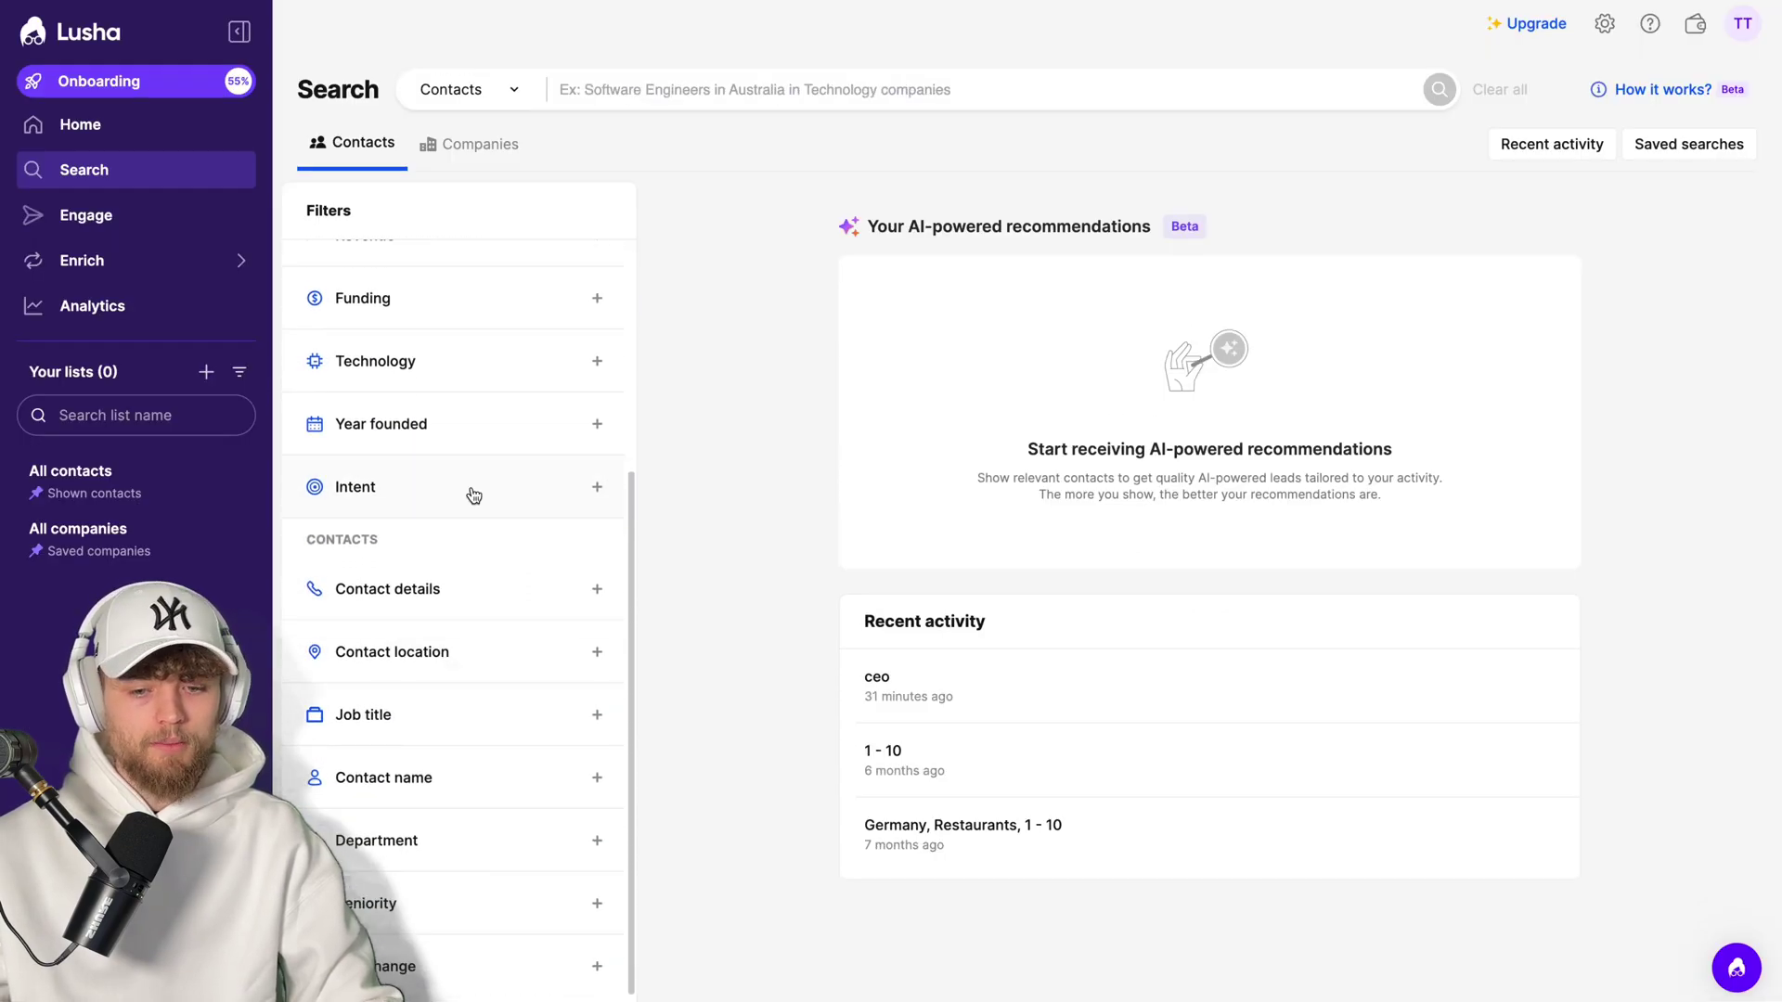
{"action": "left_click", "coordinate": [472, 494]}
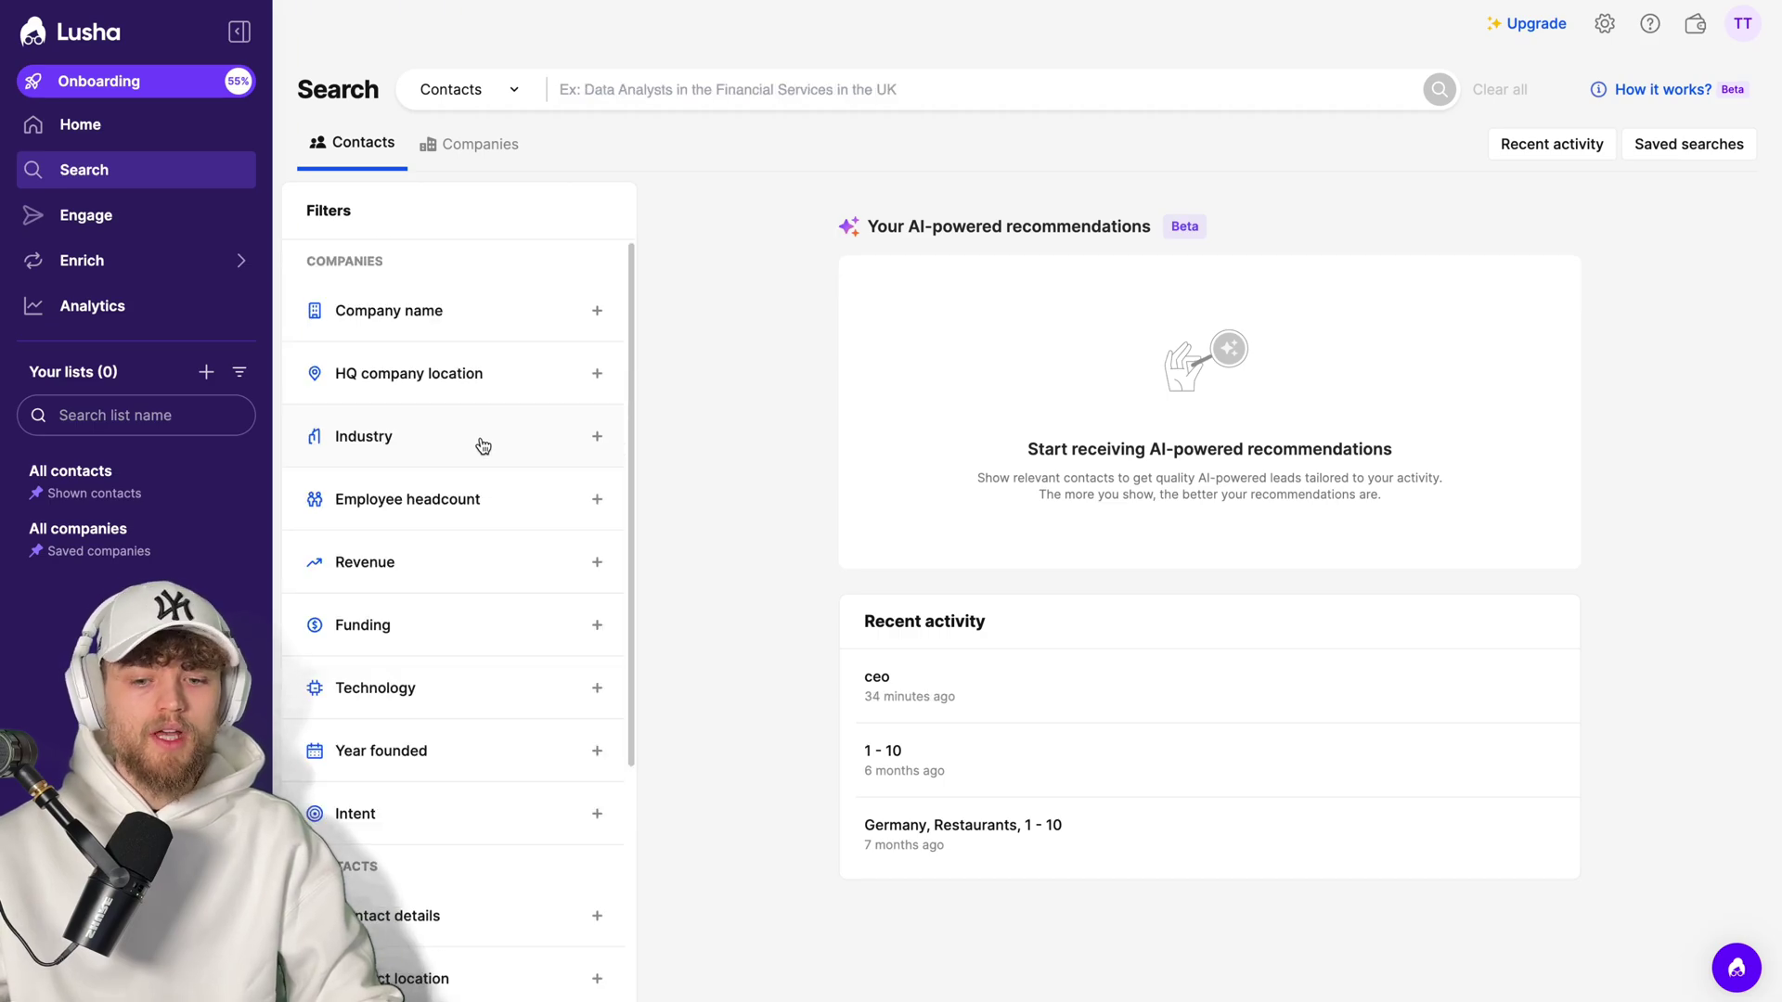
- Browse the Industry filter's list, expanding and collapsing Oil, Gas & Mining, then close it
{"action": "left_click", "coordinate": [475, 437]}
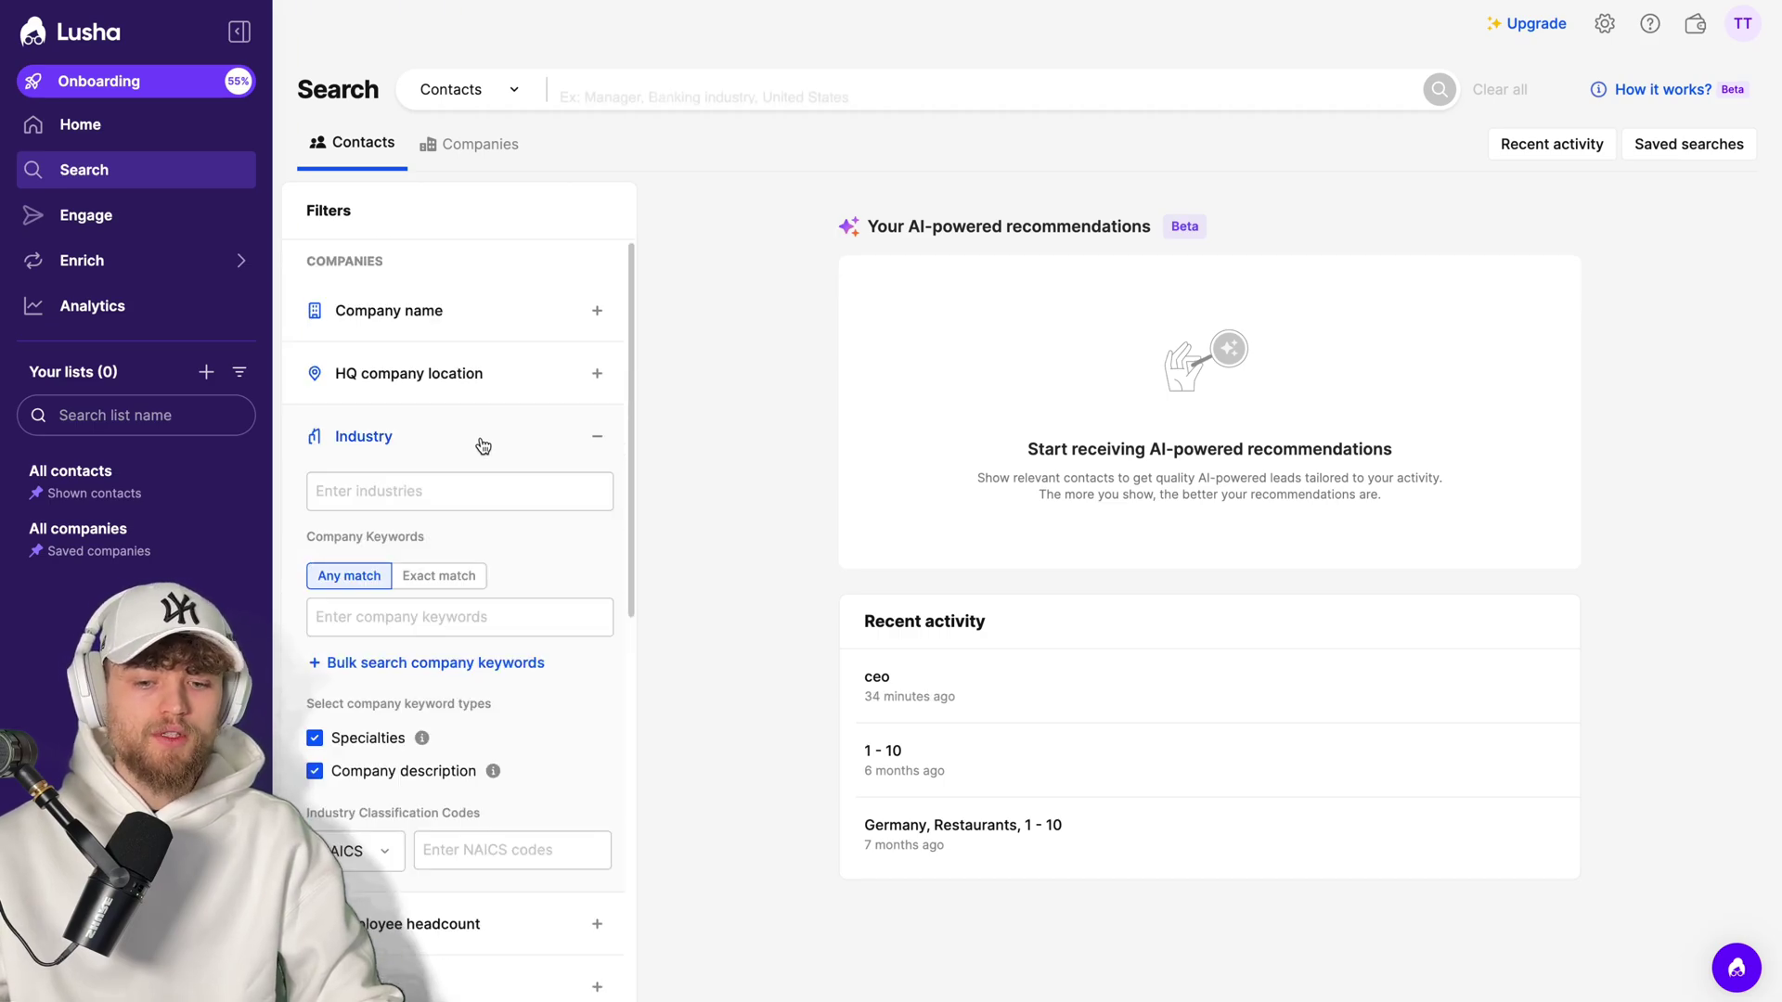
{"action": "left_click", "coordinate": [462, 491]}
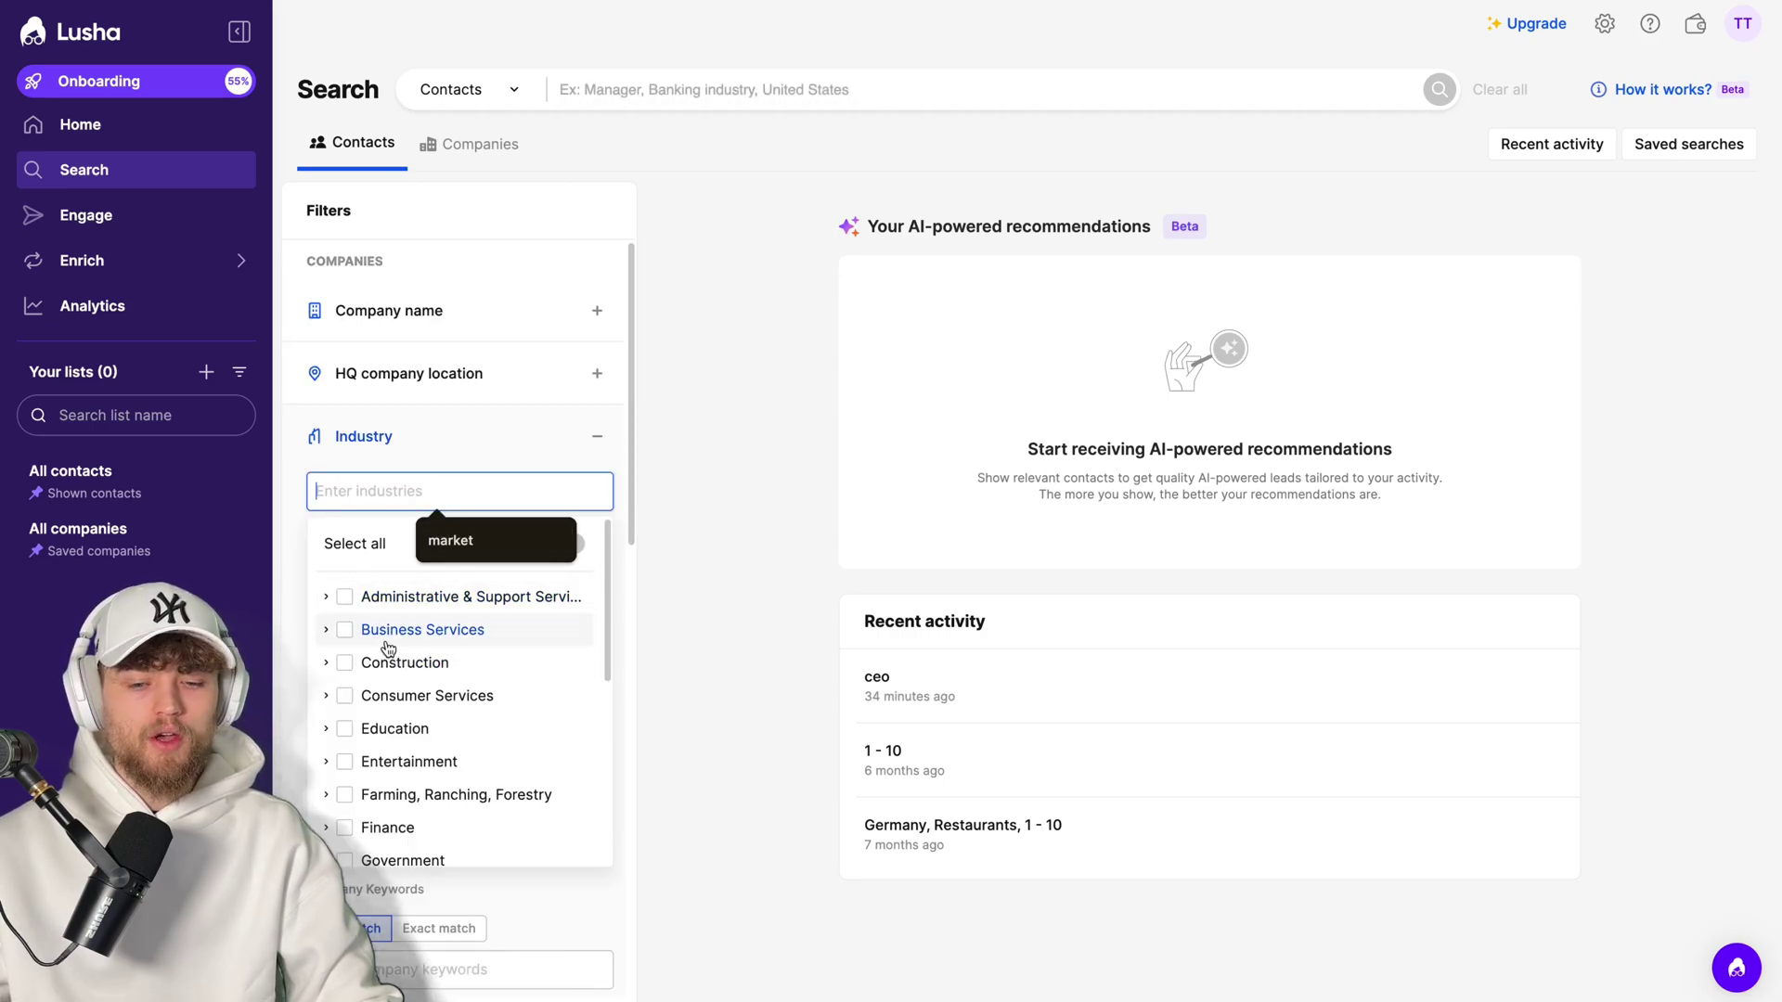
{"action": "scroll", "coordinate": [377, 612], "scroll_direction": "down", "scroll_amount": 4}
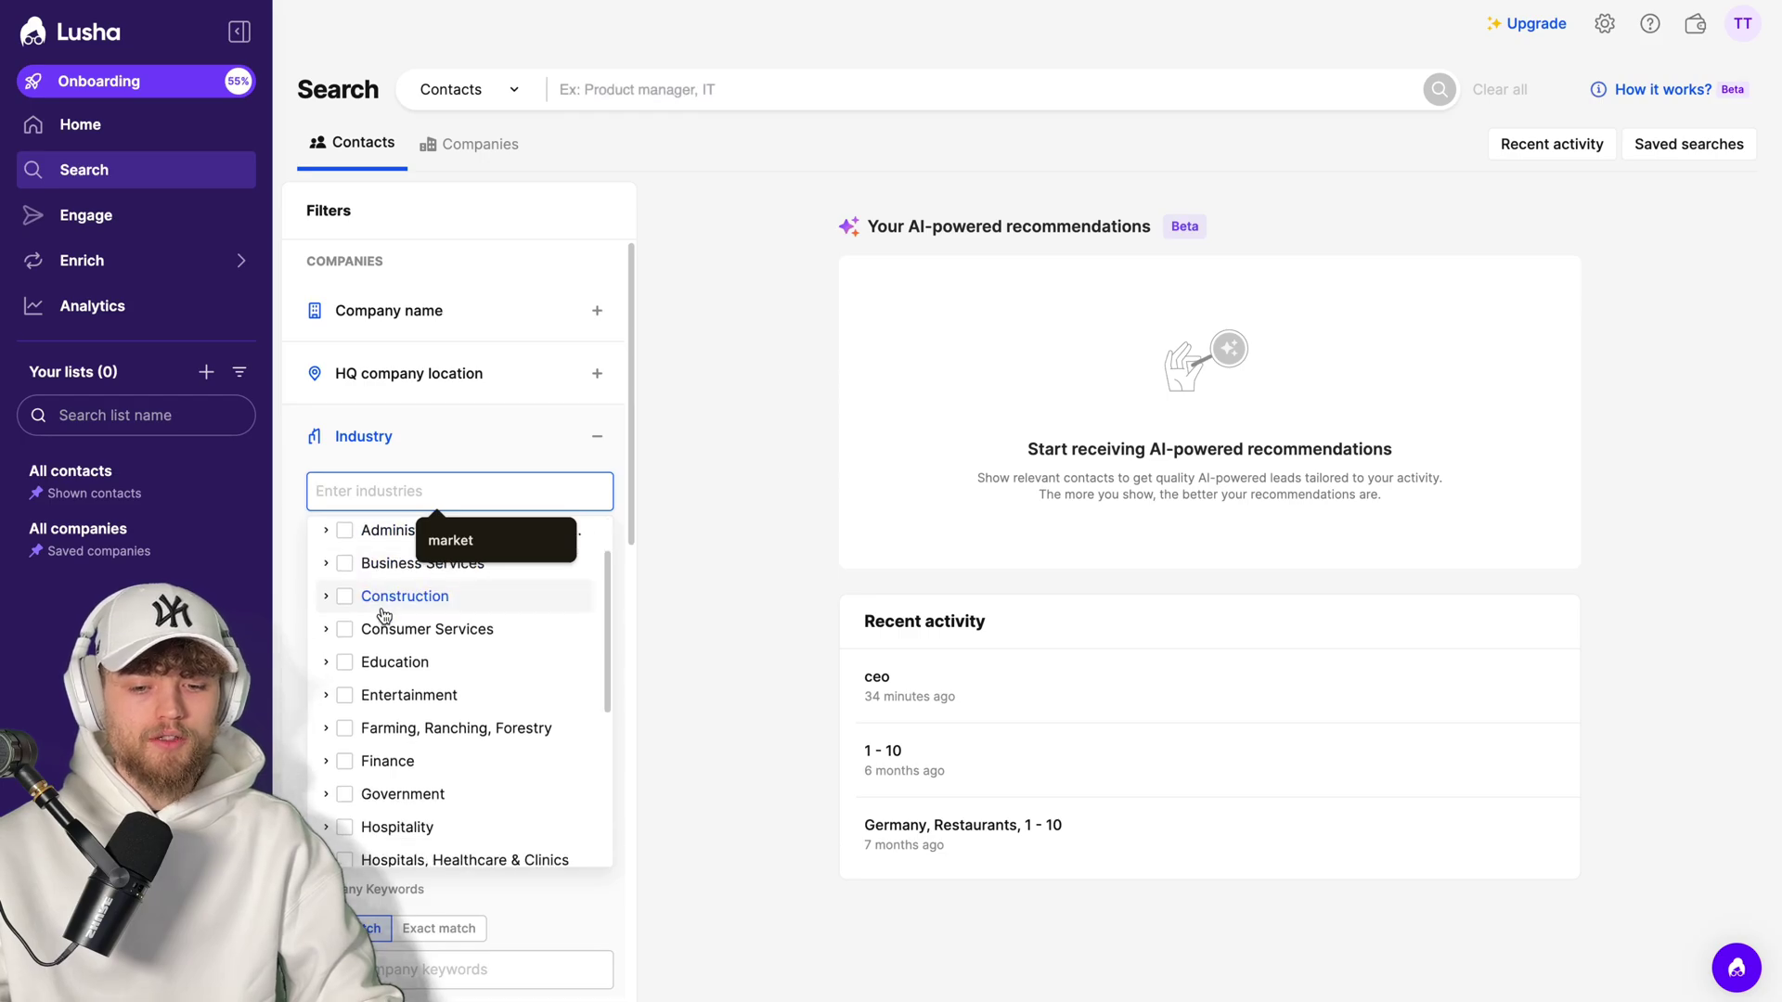
{"action": "left_click", "coordinate": [340, 615]}
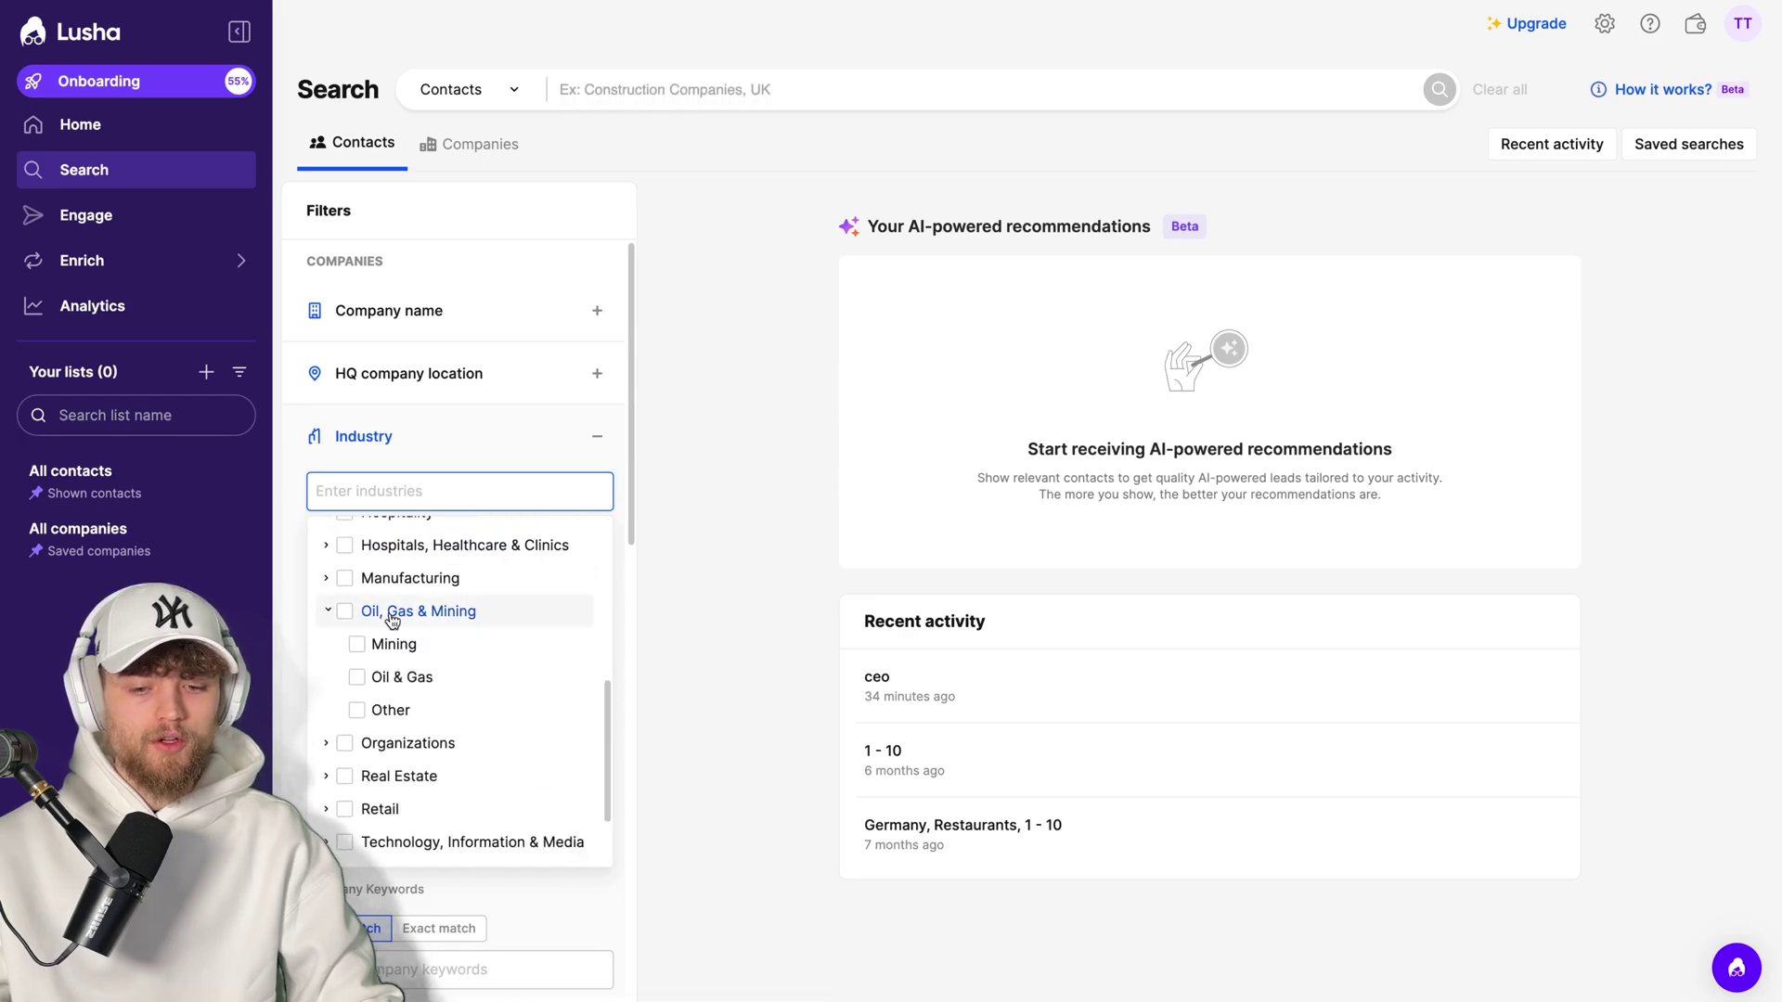
{"action": "left_click", "coordinate": [336, 612]}
{"action": "left_click", "coordinate": [586, 444]}
- Expand the Employee headcount filter, then the Technology filter further down
{"action": "left_click", "coordinate": [533, 501]}
{"action": "scroll", "coordinate": [534, 508], "scroll_direction": "down", "scroll_amount": 2}
{"action": "scroll", "coordinate": [534, 508], "scroll_direction": "down", "scroll_amount": 5}
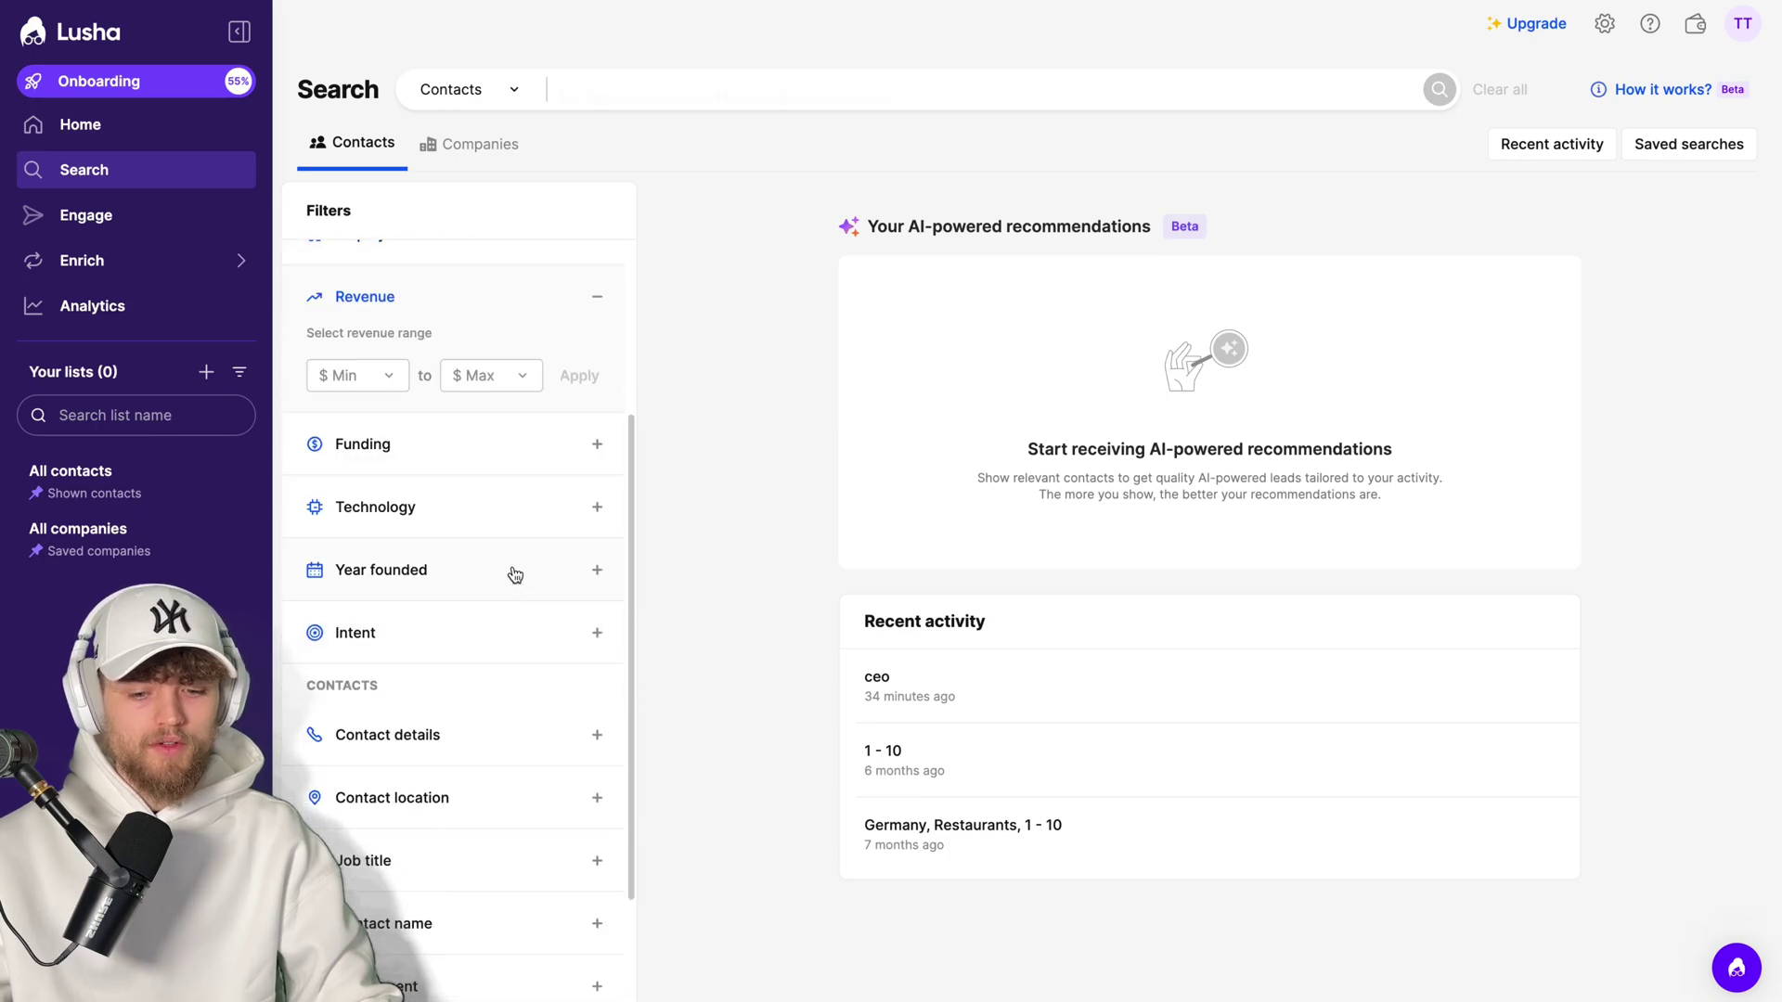
{"action": "left_click", "coordinate": [511, 434]}
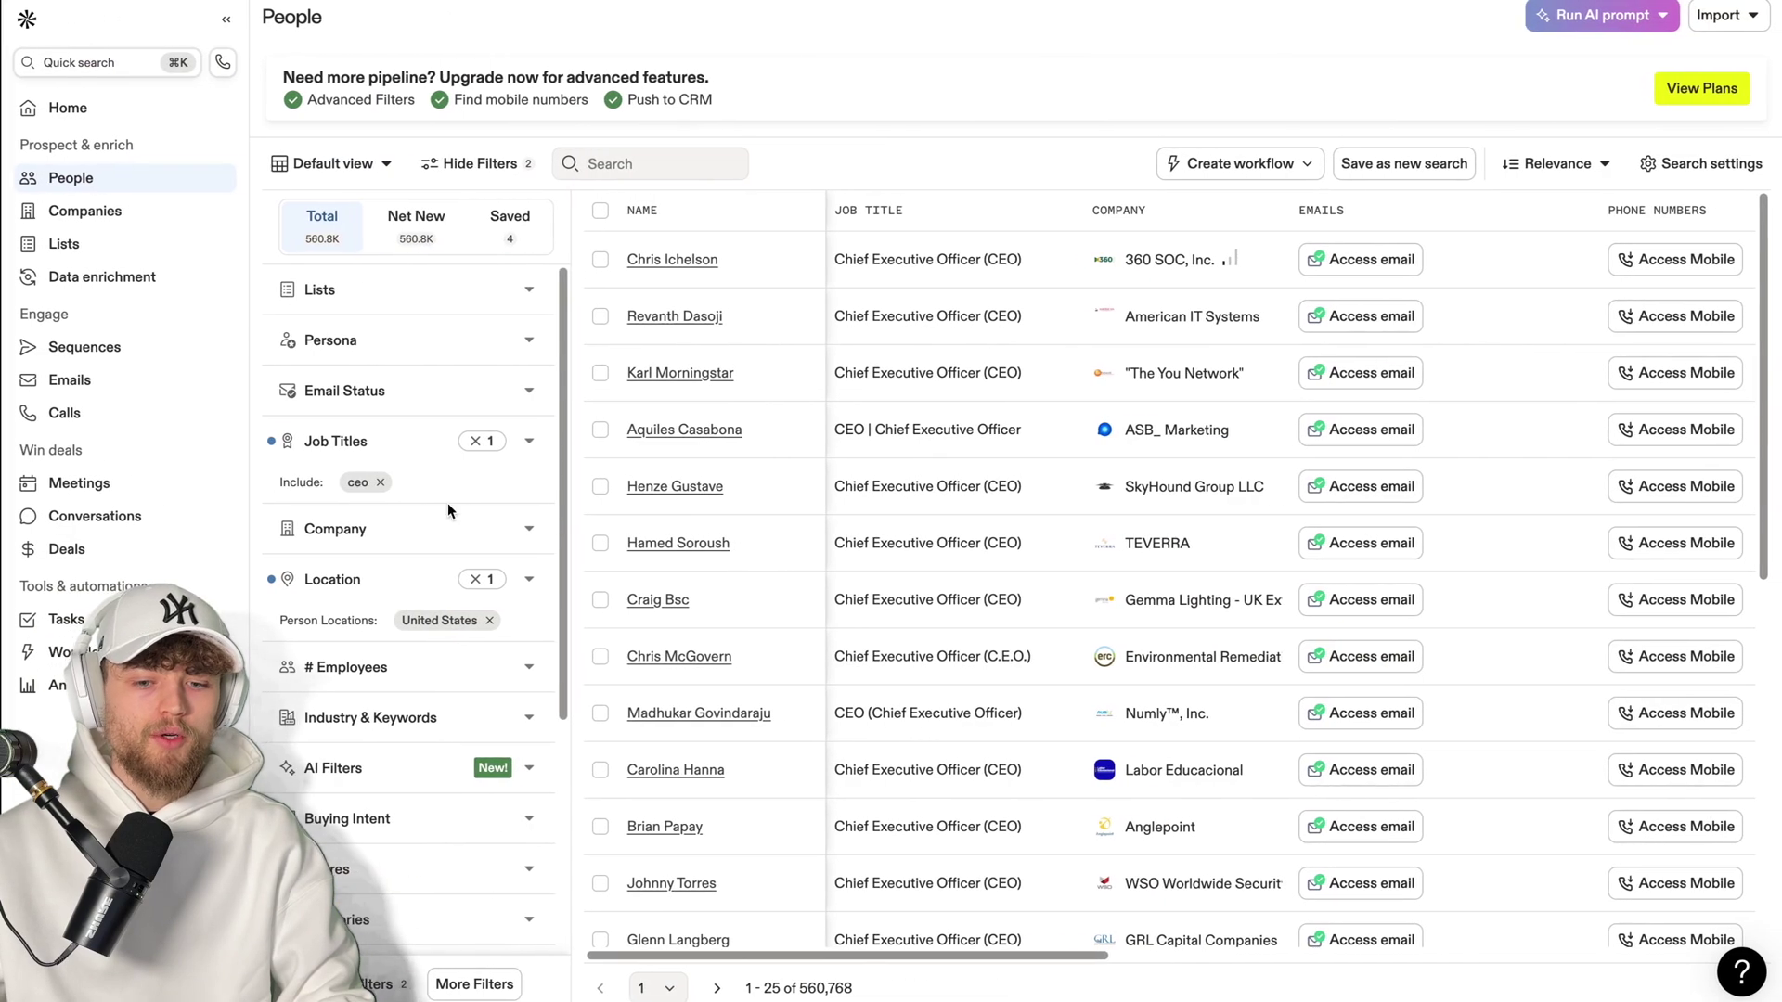
{"action": "scroll", "coordinate": [445, 557], "scroll_direction": "down", "scroll_amount": 4}
{"action": "left_click", "coordinate": [453, 617]}
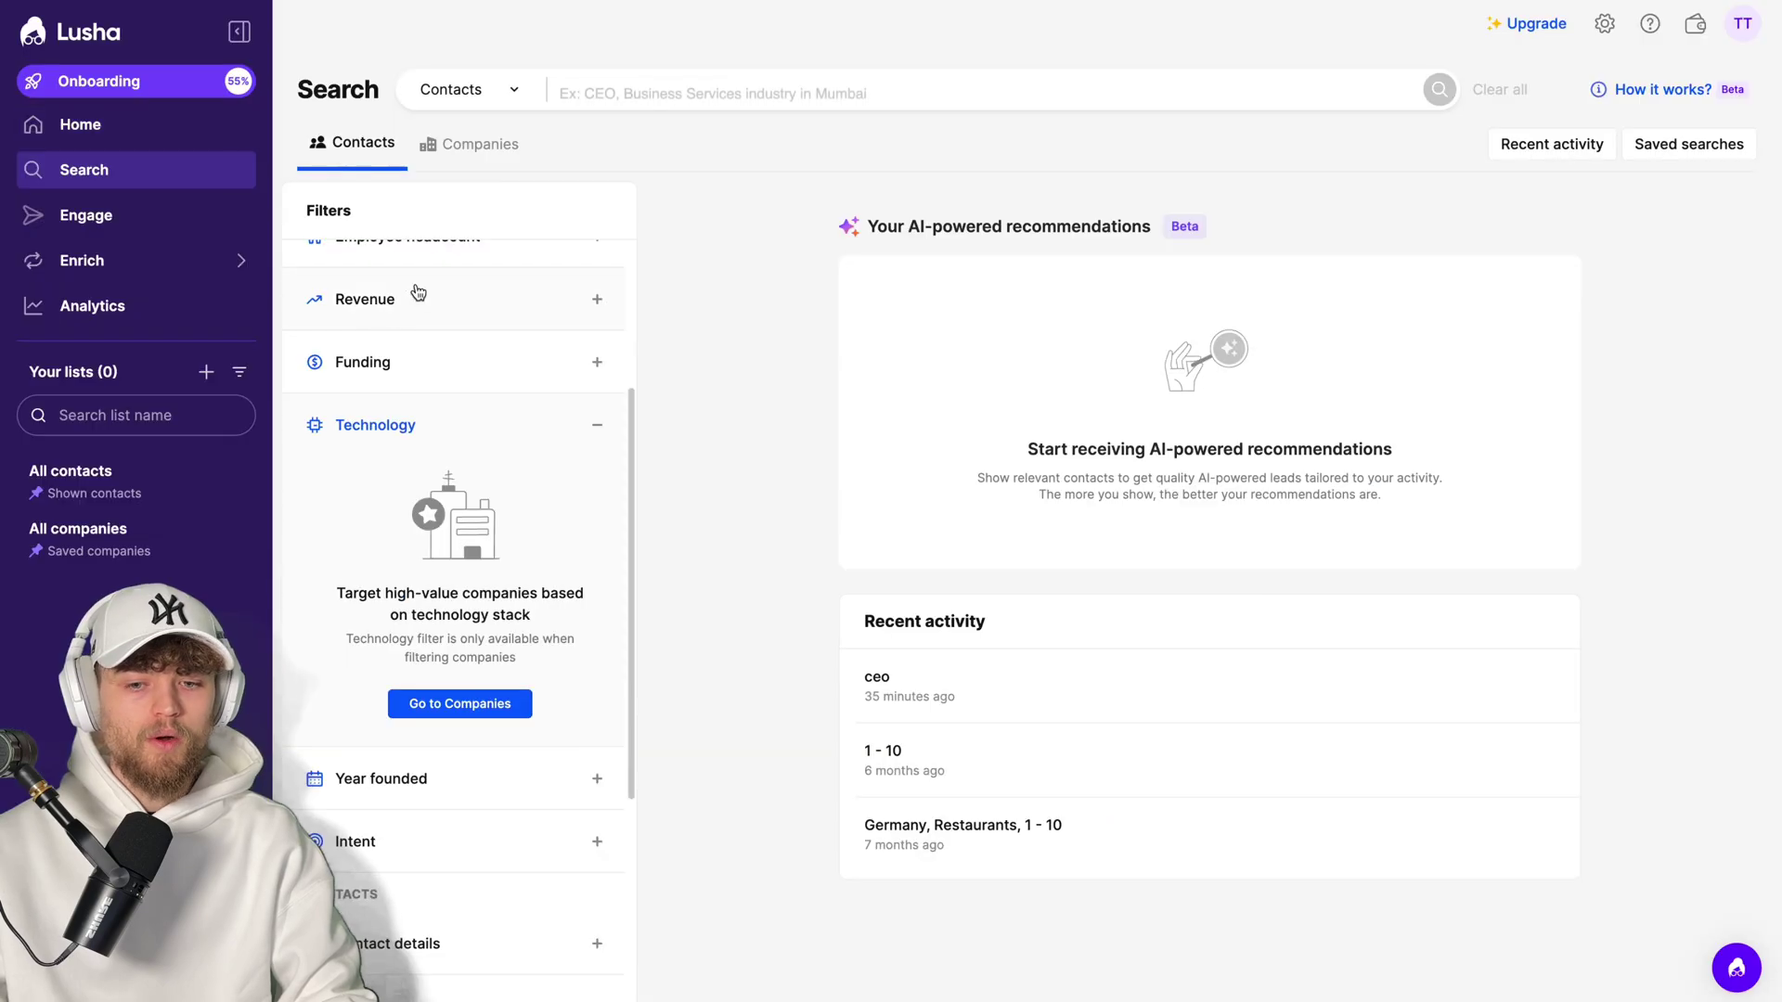
{"action": "scroll", "coordinate": [413, 297], "scroll_direction": "up", "scroll_amount": 3}
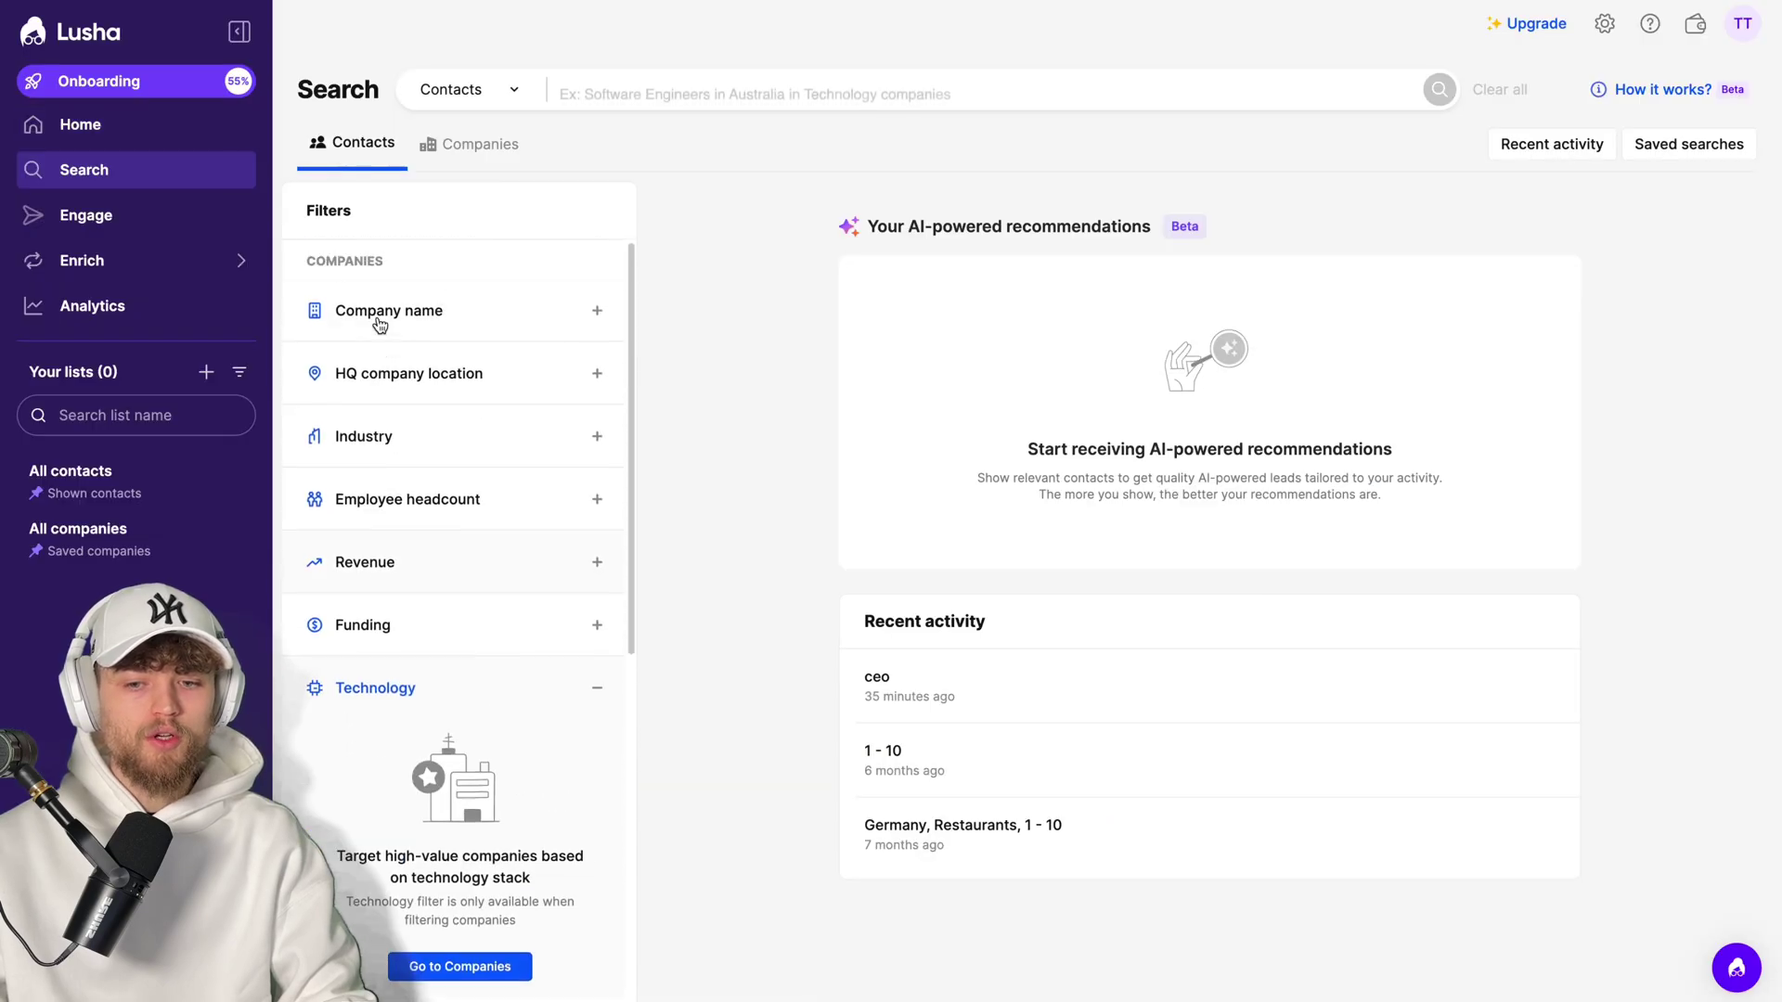
- Toggle the search to Companies and back to Contacts, then expand Contact details and Contact location
{"action": "left_click", "coordinate": [483, 147]}
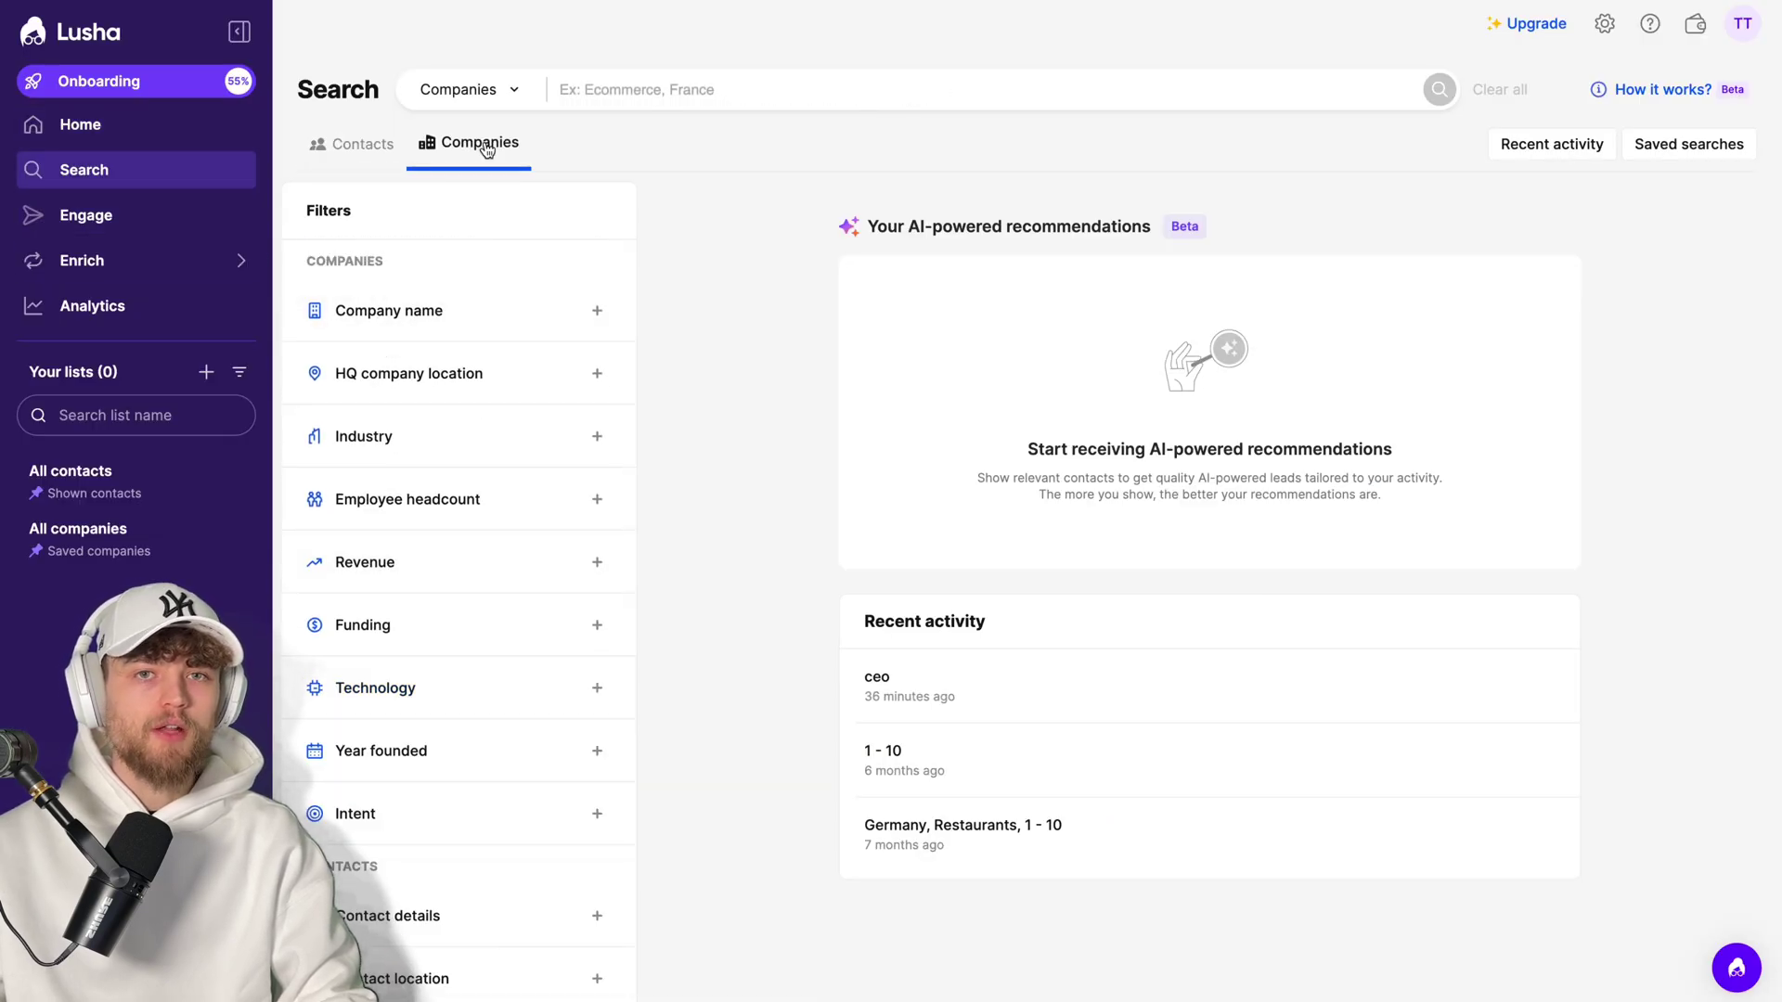
{"action": "left_click", "coordinate": [353, 143]}
{"action": "scroll", "coordinate": [490, 585], "scroll_direction": "down", "scroll_amount": 4}
{"action": "left_click", "coordinate": [497, 590]}
{"action": "scroll", "coordinate": [494, 584], "scroll_direction": "down", "scroll_amount": 3}
{"action": "left_click", "coordinate": [508, 641]}
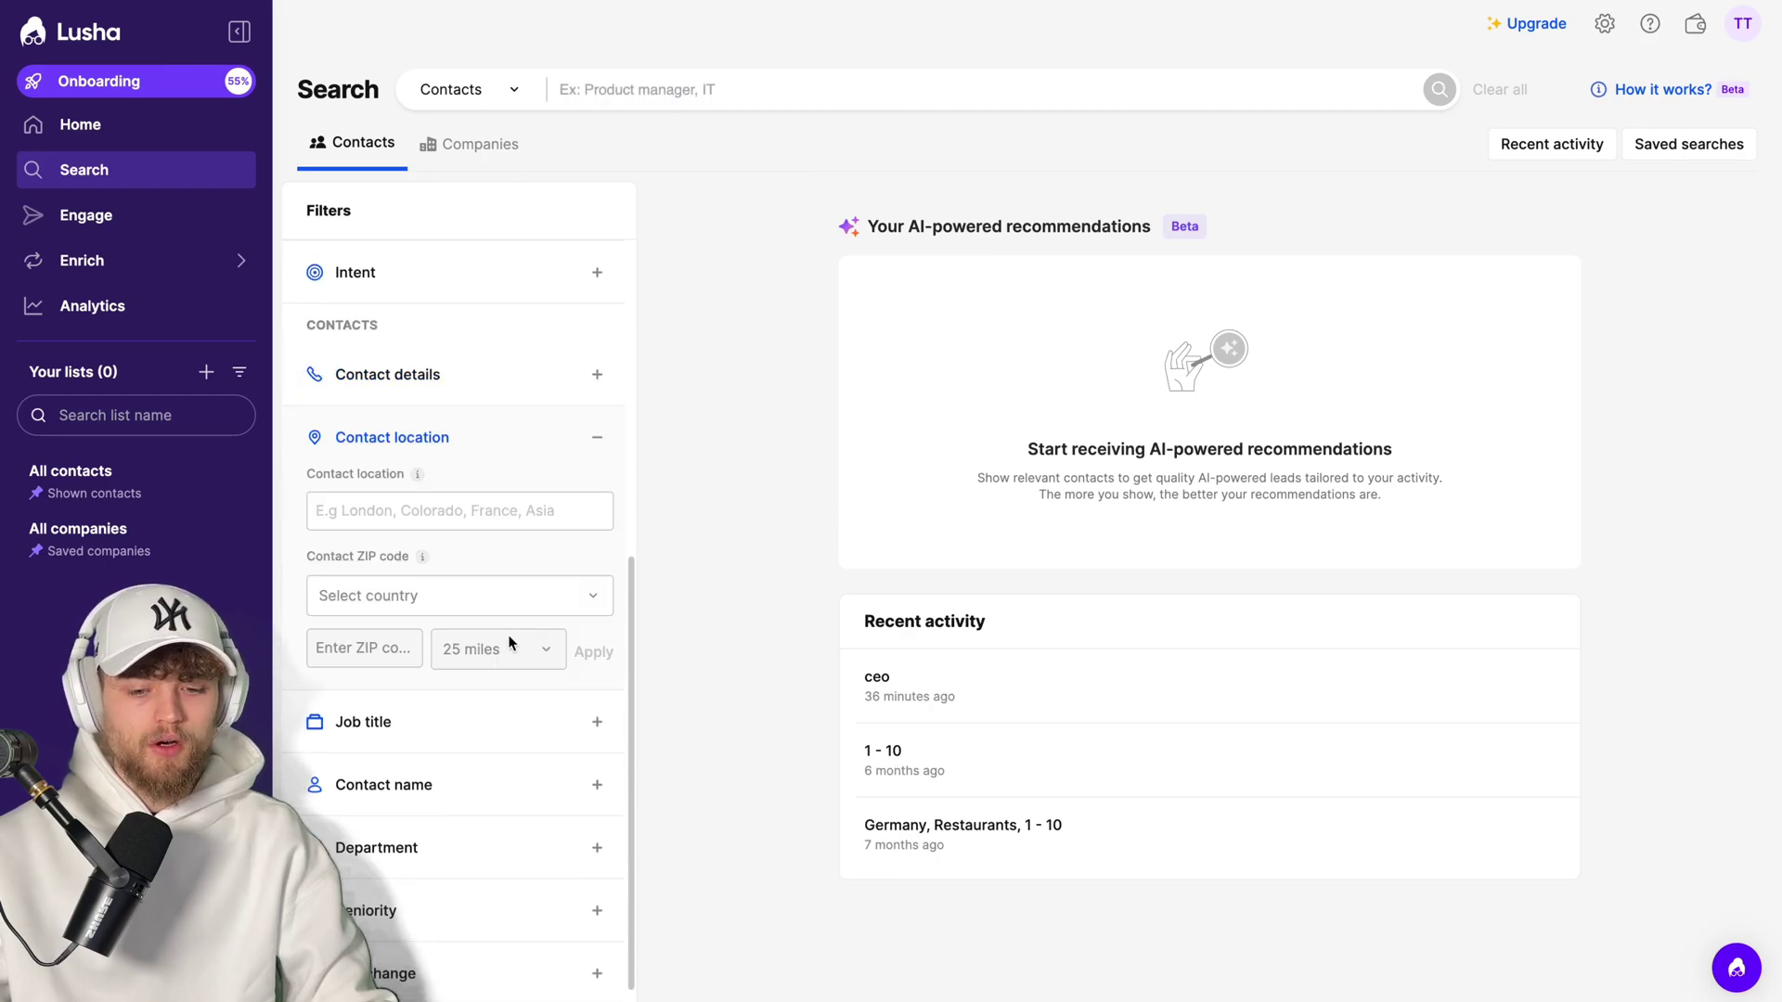
{"action": "scroll", "coordinate": [510, 640], "scroll_direction": "down", "scroll_amount": 1}
- Expand the Job title, Contact name, Department, Seniority and Job change filters
{"action": "left_click", "coordinate": [488, 720]}
{"action": "left_click", "coordinate": [479, 772]}
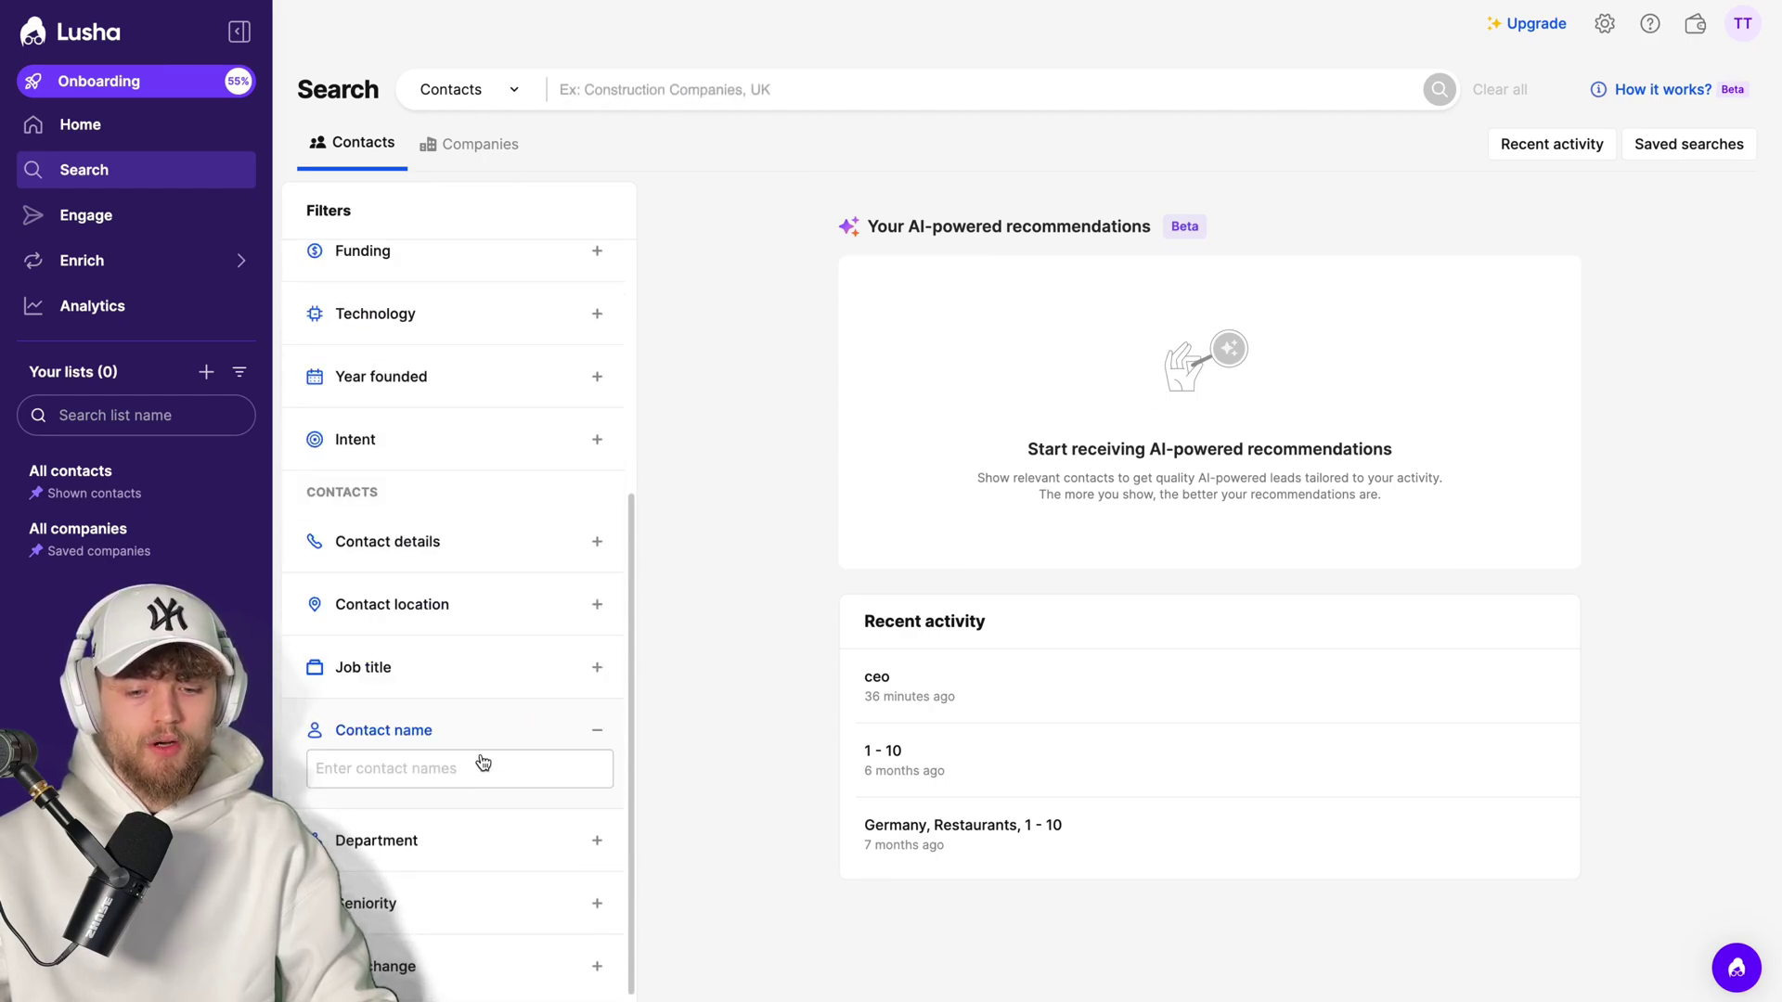
{"action": "left_click", "coordinate": [461, 839]}
{"action": "left_click", "coordinate": [460, 899]}
{"action": "scroll", "coordinate": [473, 706], "scroll_direction": "down", "scroll_amount": 3}
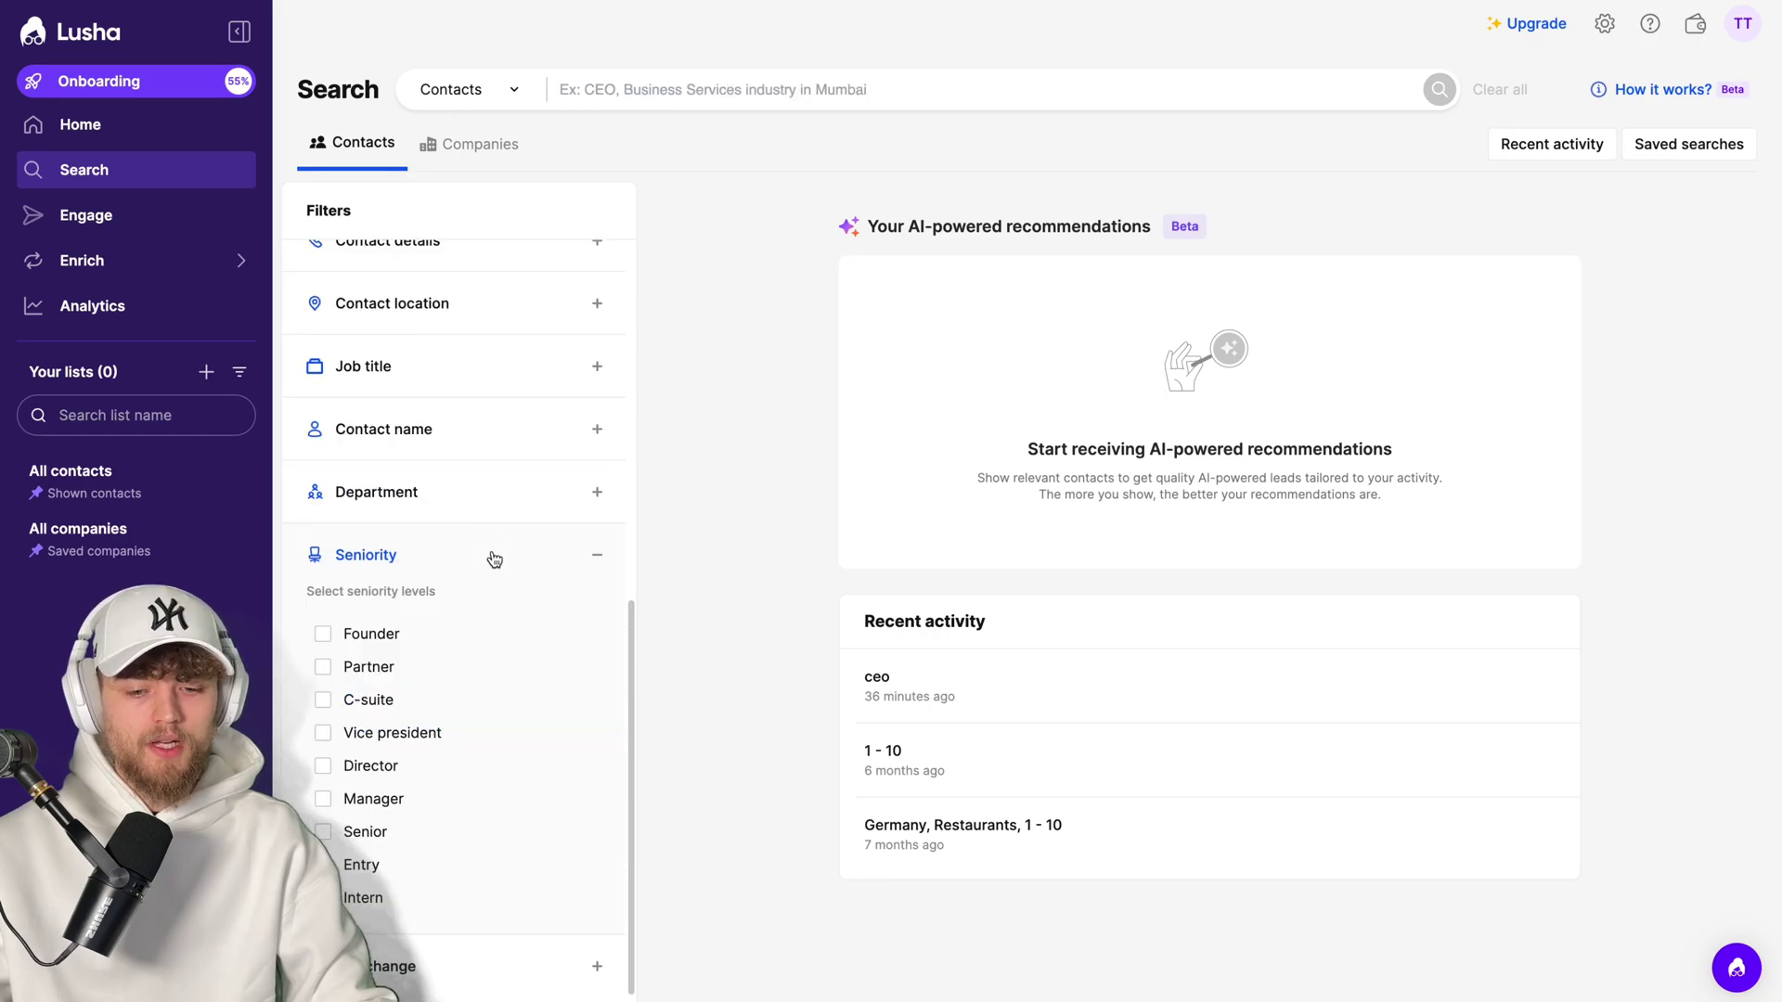
{"action": "left_click", "coordinate": [483, 966]}
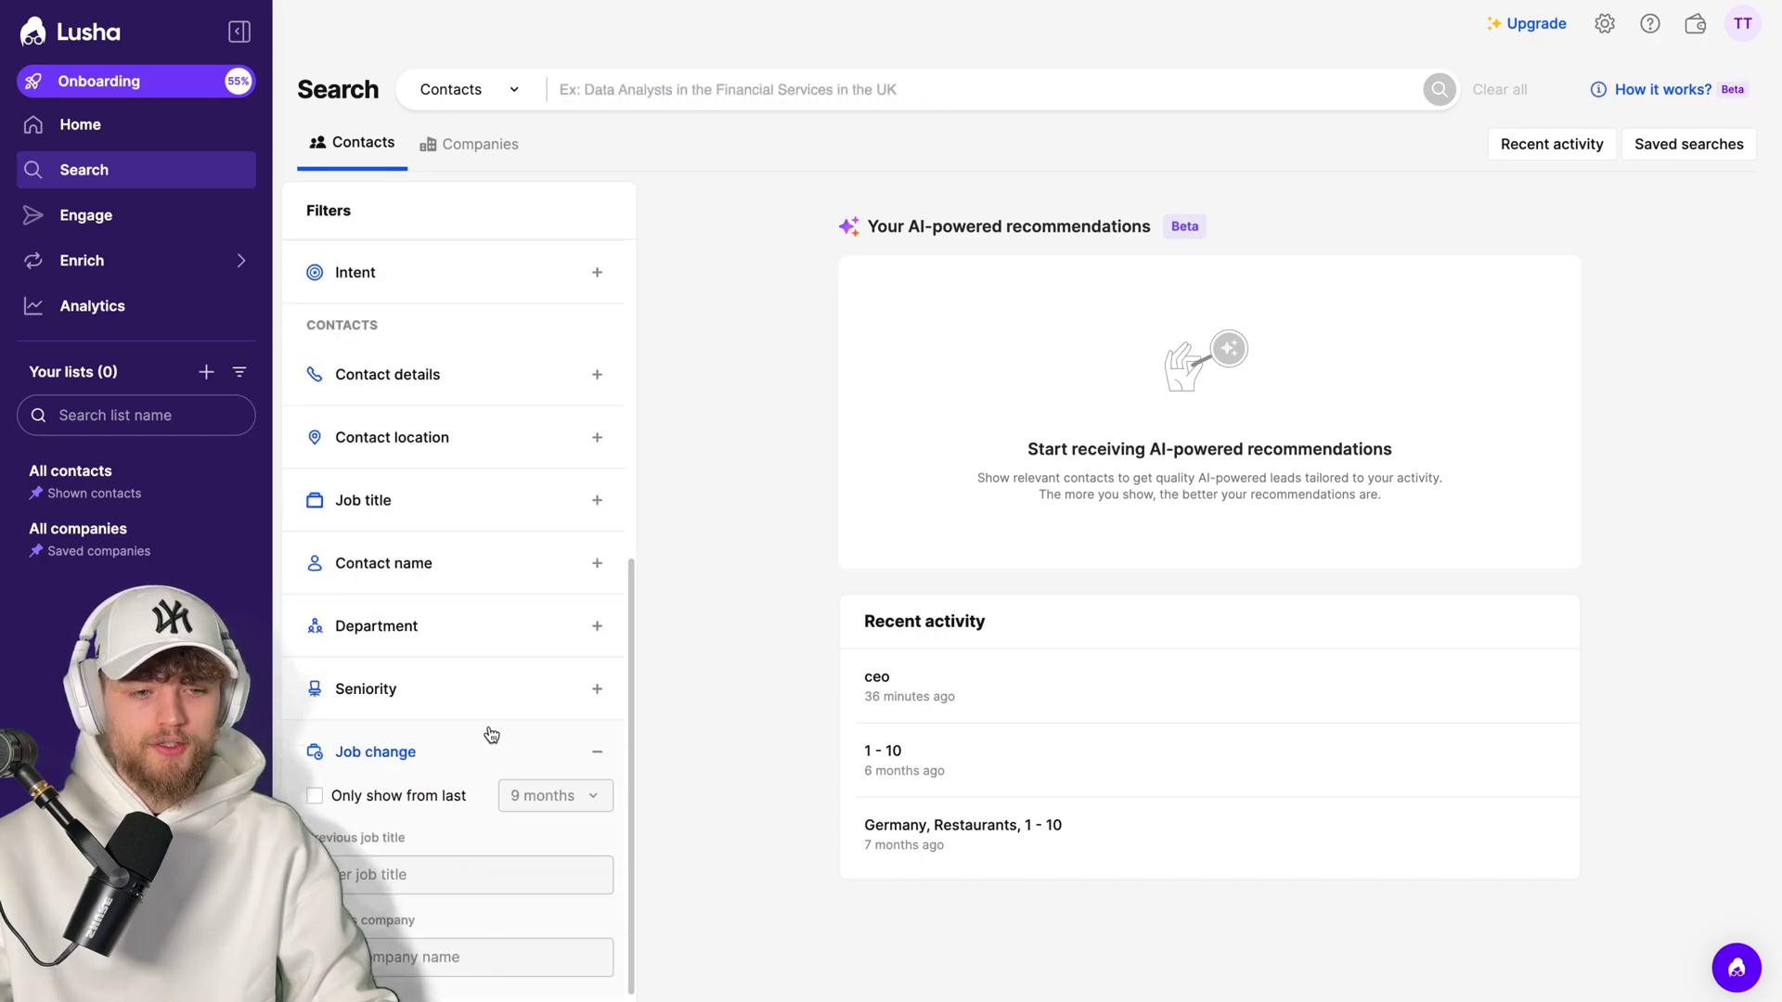
- Scroll back to the Job title filter and expand it again
{"action": "scroll", "coordinate": [490, 745], "scroll_direction": "up", "scroll_amount": 6}
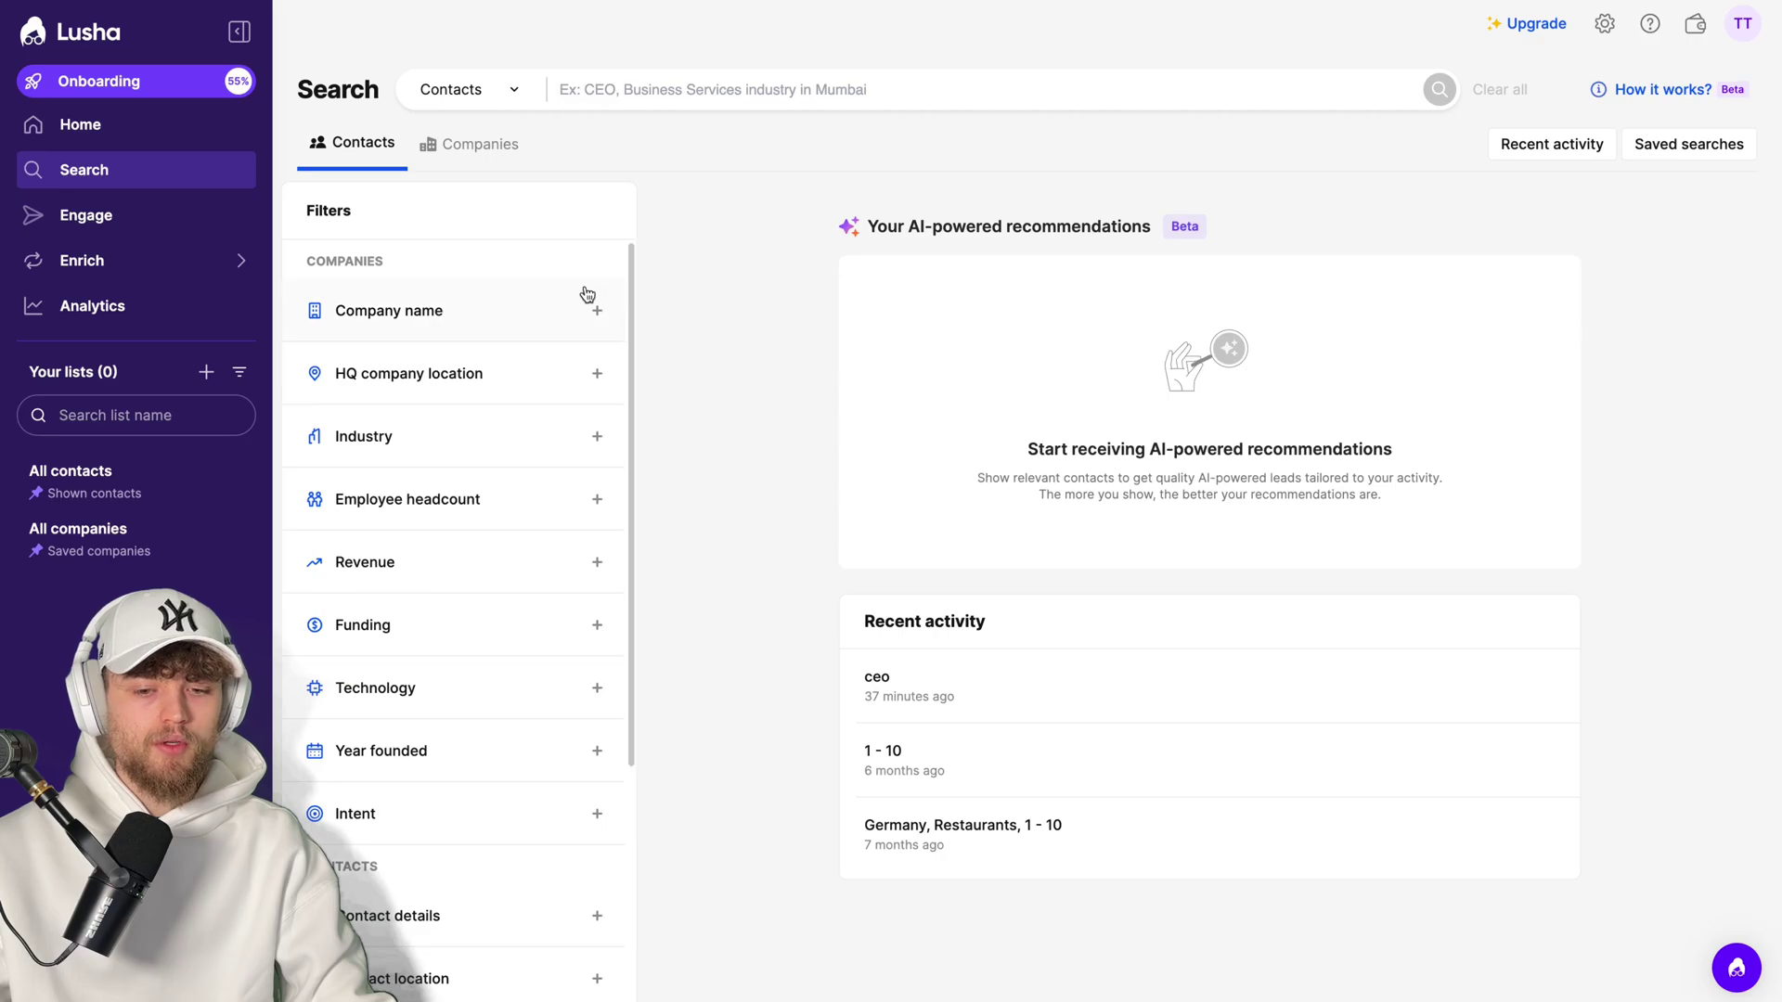
{"action": "scroll", "coordinate": [477, 720], "scroll_direction": "down", "scroll_amount": 4}
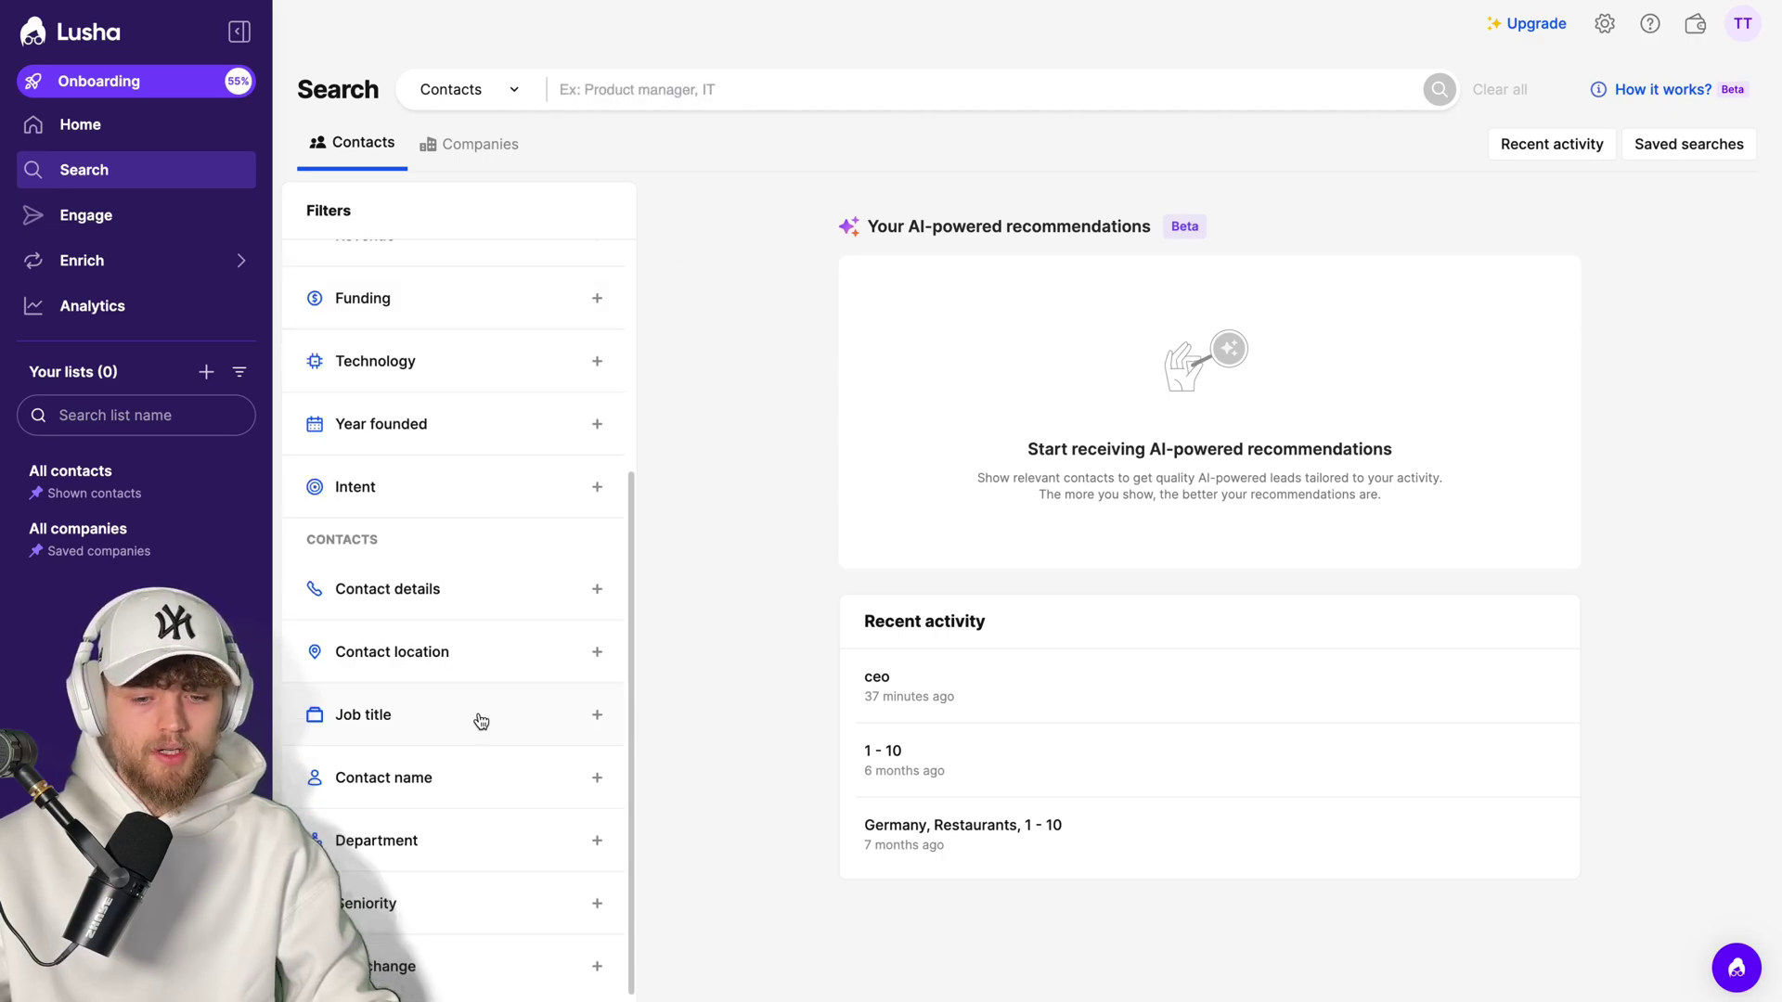
{"action": "left_click", "coordinate": [477, 718]}
- Filter contacts to job title ceo located in the United States, then view Lusha's pricing plans
{"action": "type", "text": "ceo"}
{"action": "key", "text": "Return"}
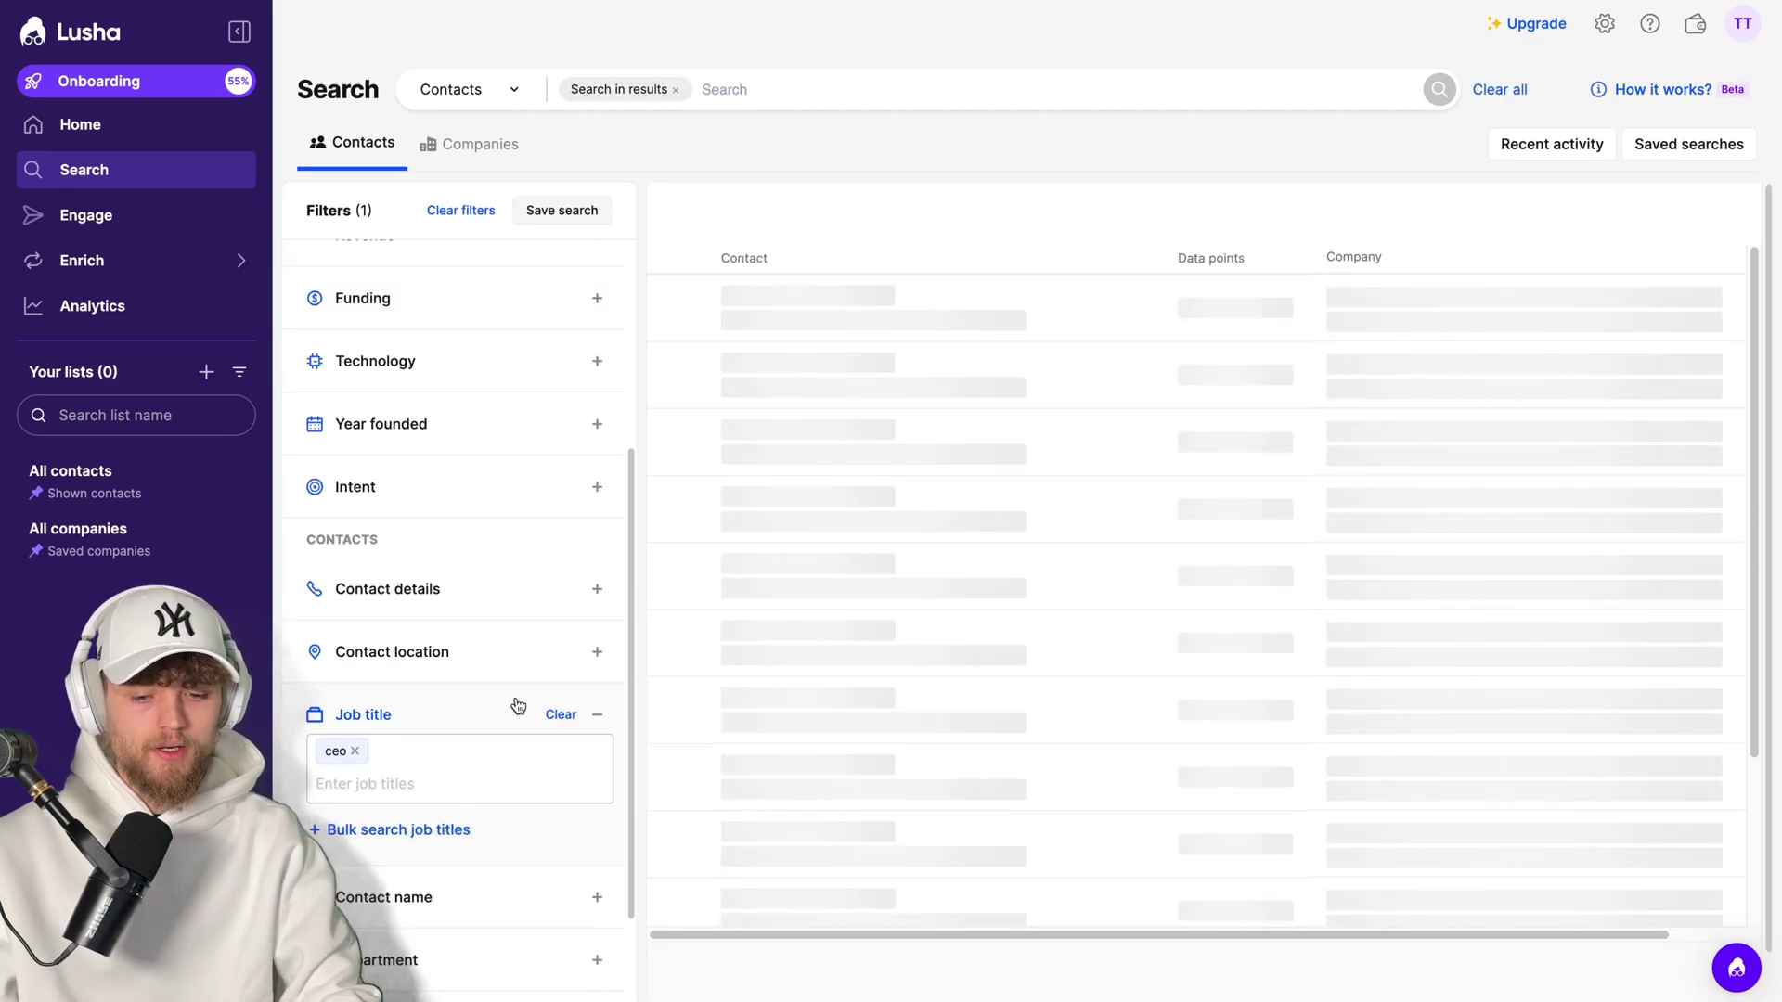
{"action": "left_click", "coordinate": [427, 650]}
{"action": "left_click", "coordinate": [455, 816]}
{"action": "left_click", "coordinate": [409, 867]}
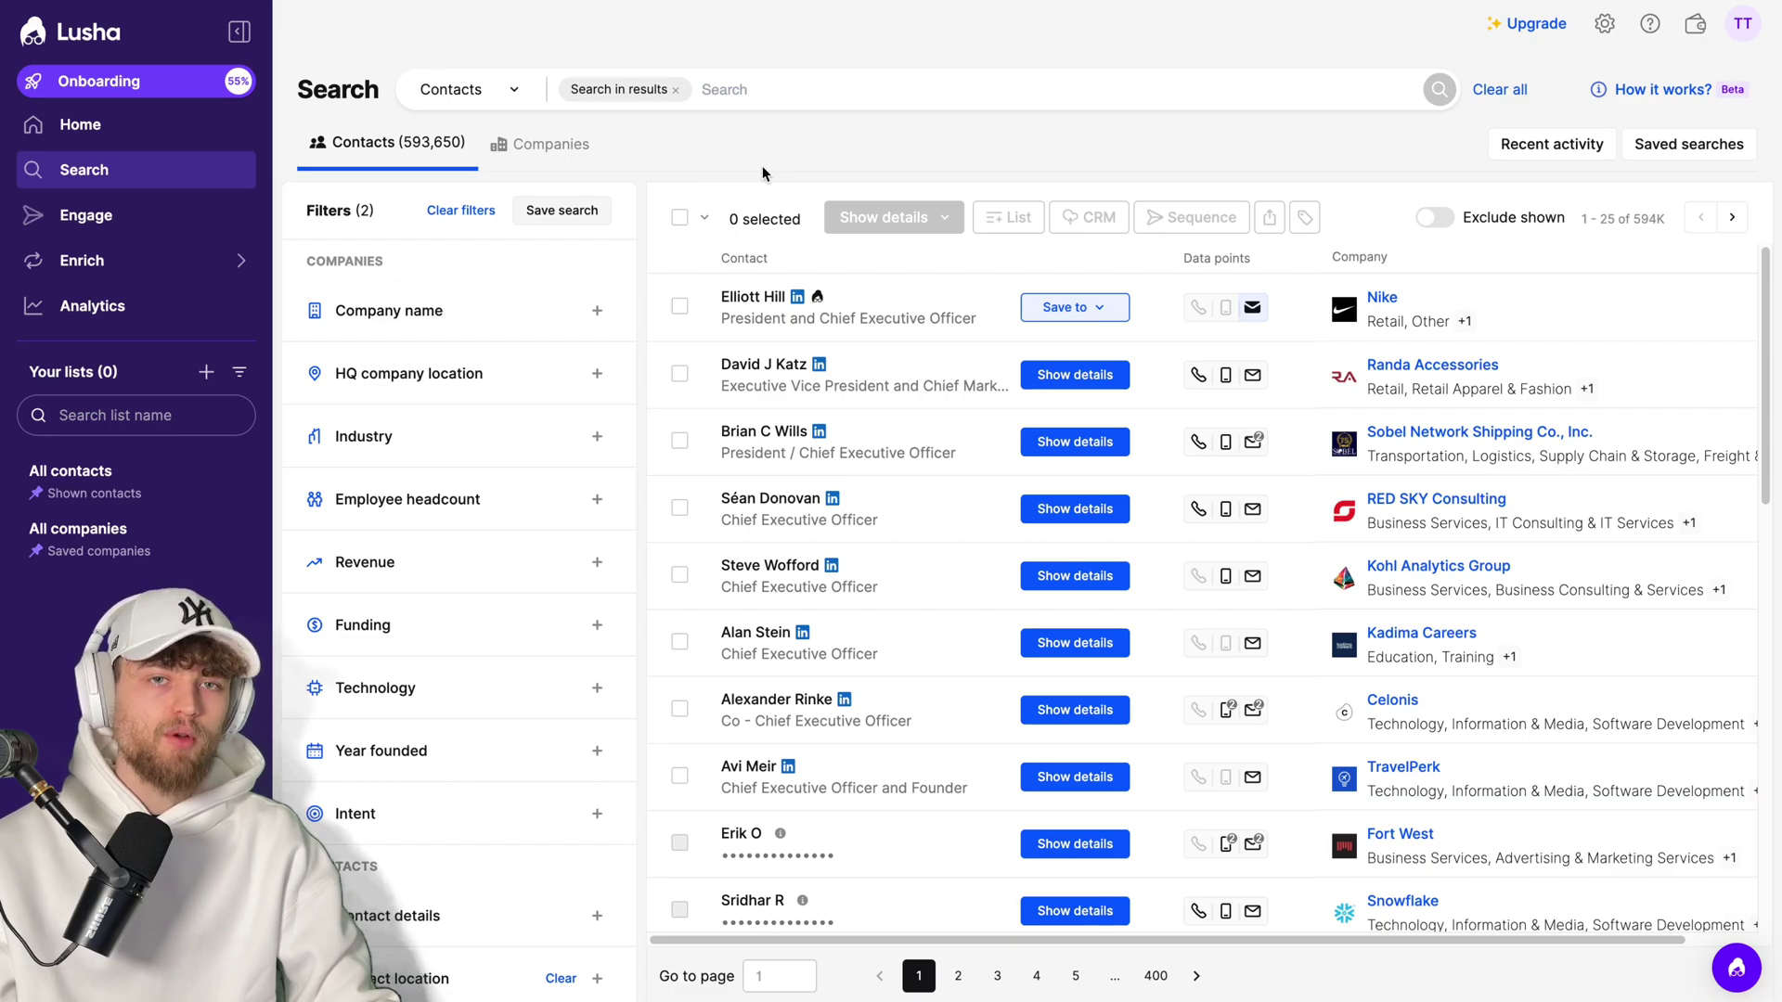
{"action": "left_click", "coordinate": [1558, 28]}
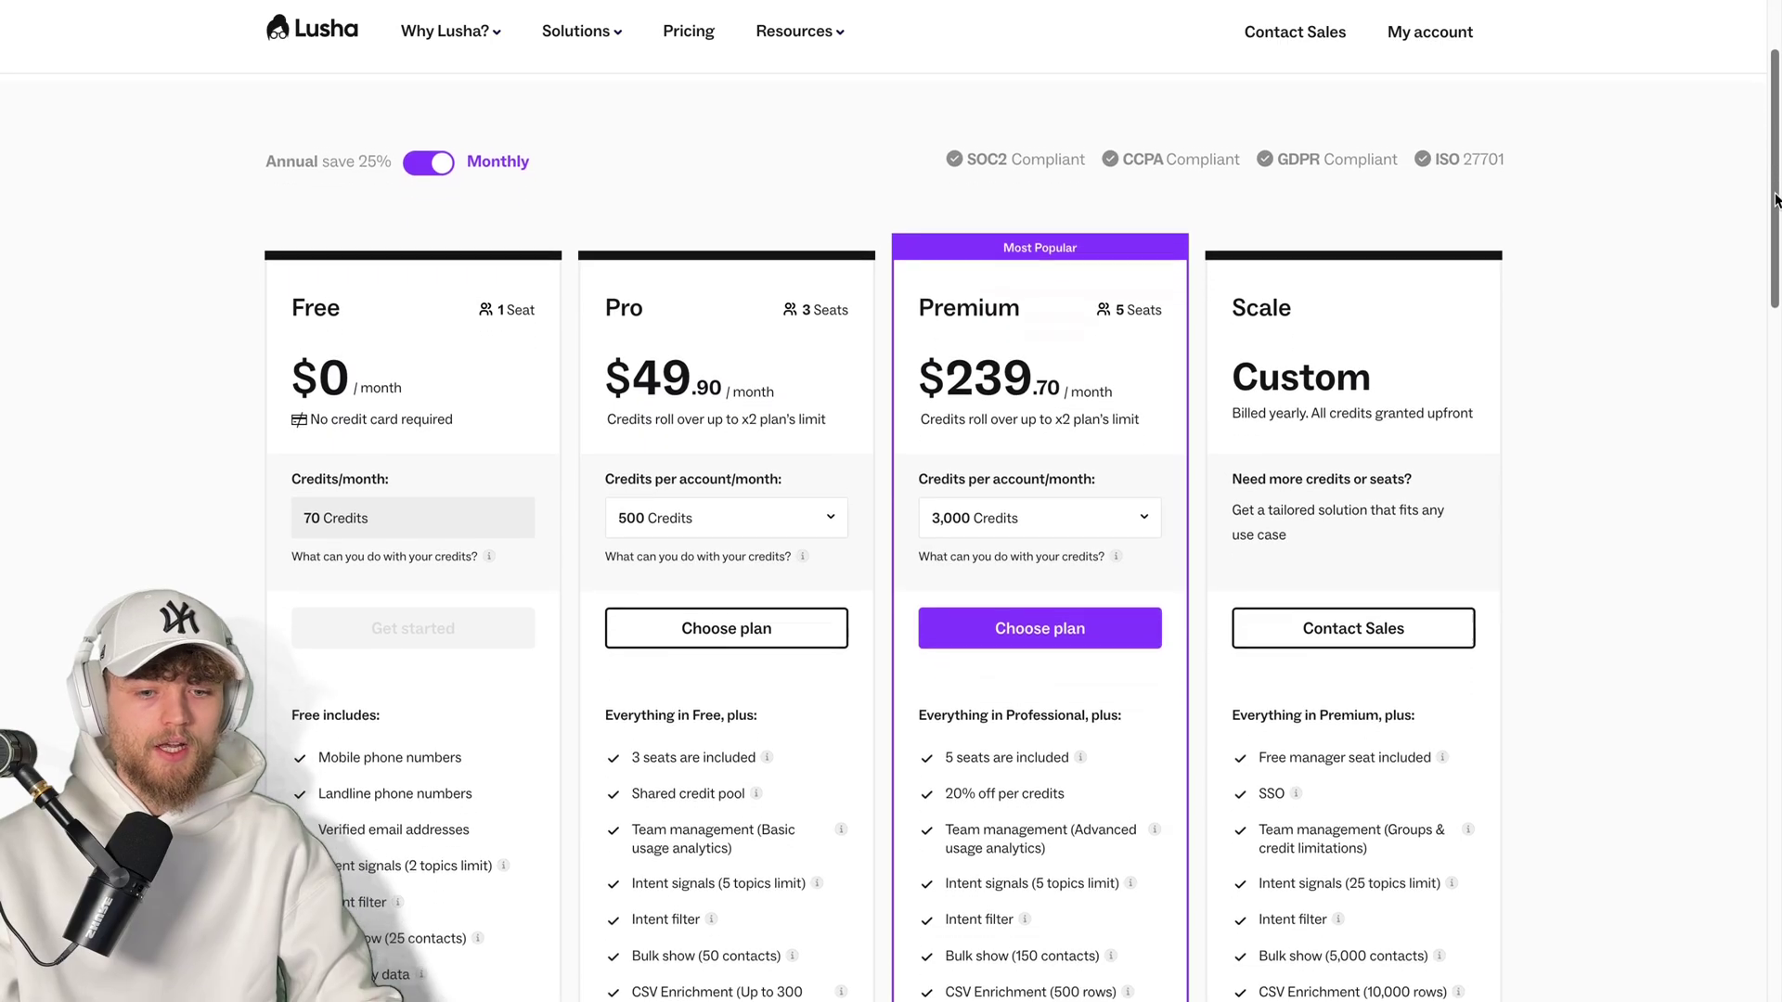
{"action": "scroll", "coordinate": [1110, 364], "scroll_direction": "down", "scroll_amount": 2}
- Check Premium's credit options, keeping 3,000 credits, then switch to the leads.cm site
{"action": "left_click", "coordinate": [1065, 403]}
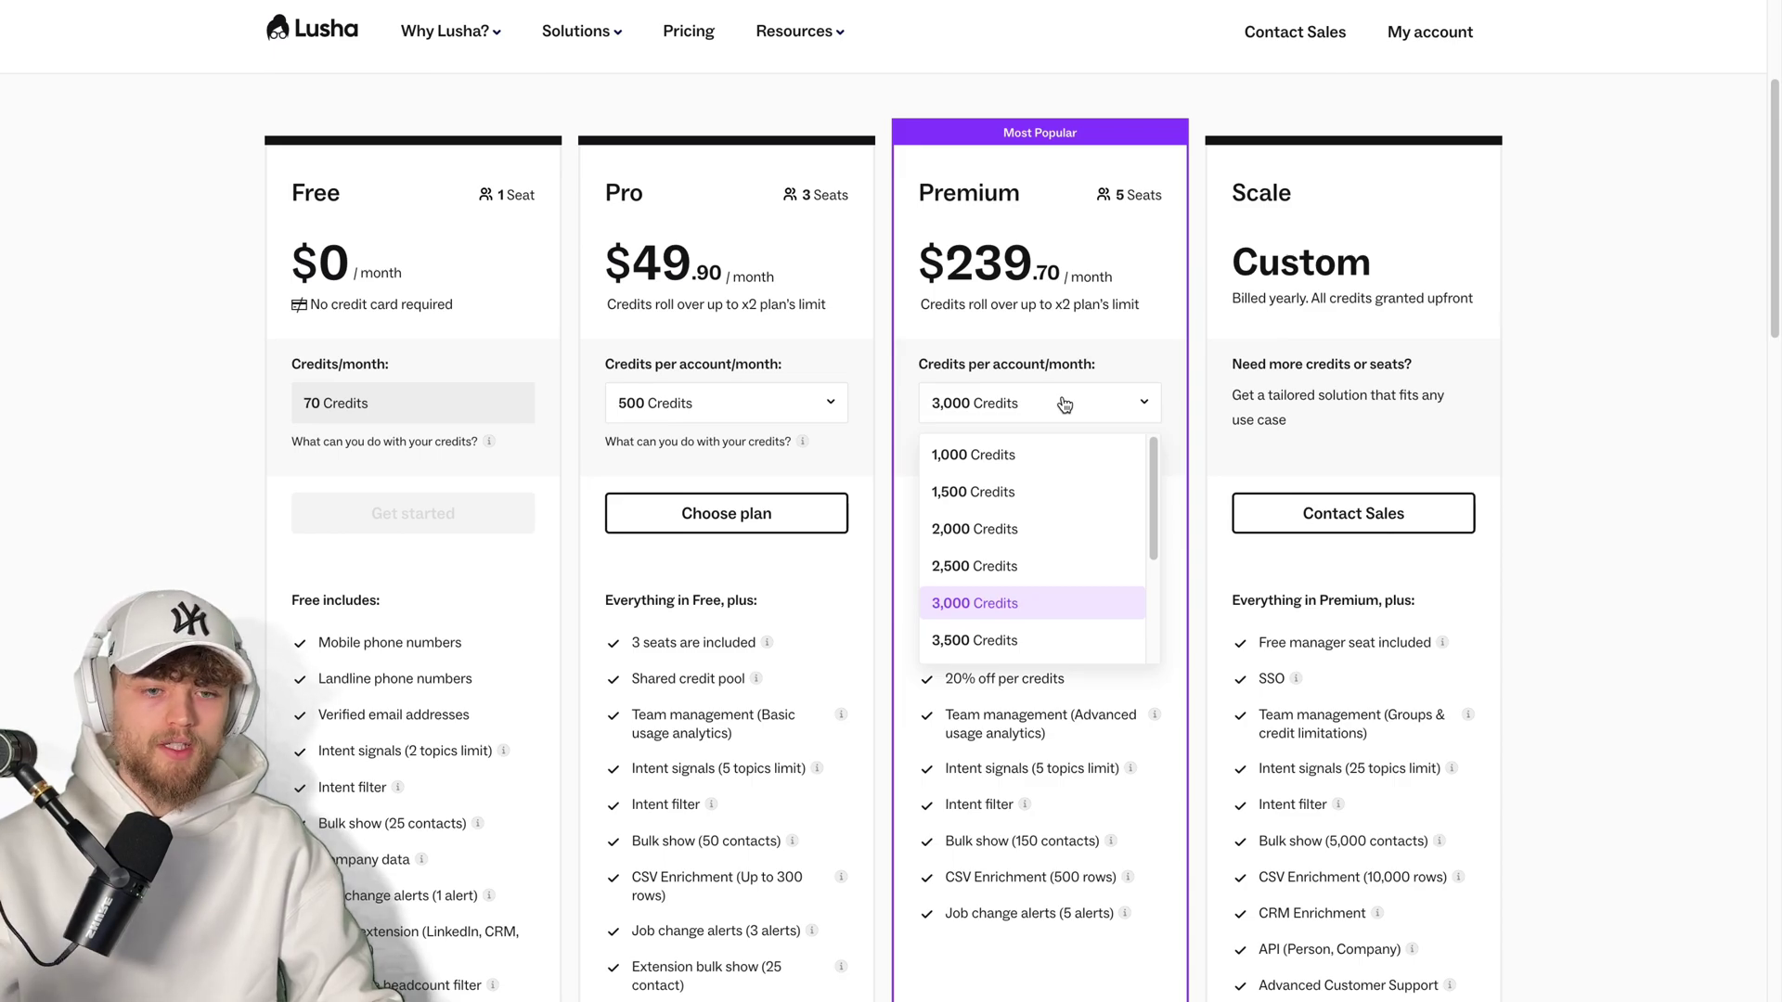
{"action": "left_click", "coordinate": [1151, 401]}
{"action": "mouse_move", "coordinate": [1775, 164]}
{"action": "left_mouse_down"}
{"action": "mouse_move", "coordinate": [1777, 462]}
{"action": "mouse_move", "coordinate": [1776, 156]}
{"action": "left_mouse_up"}
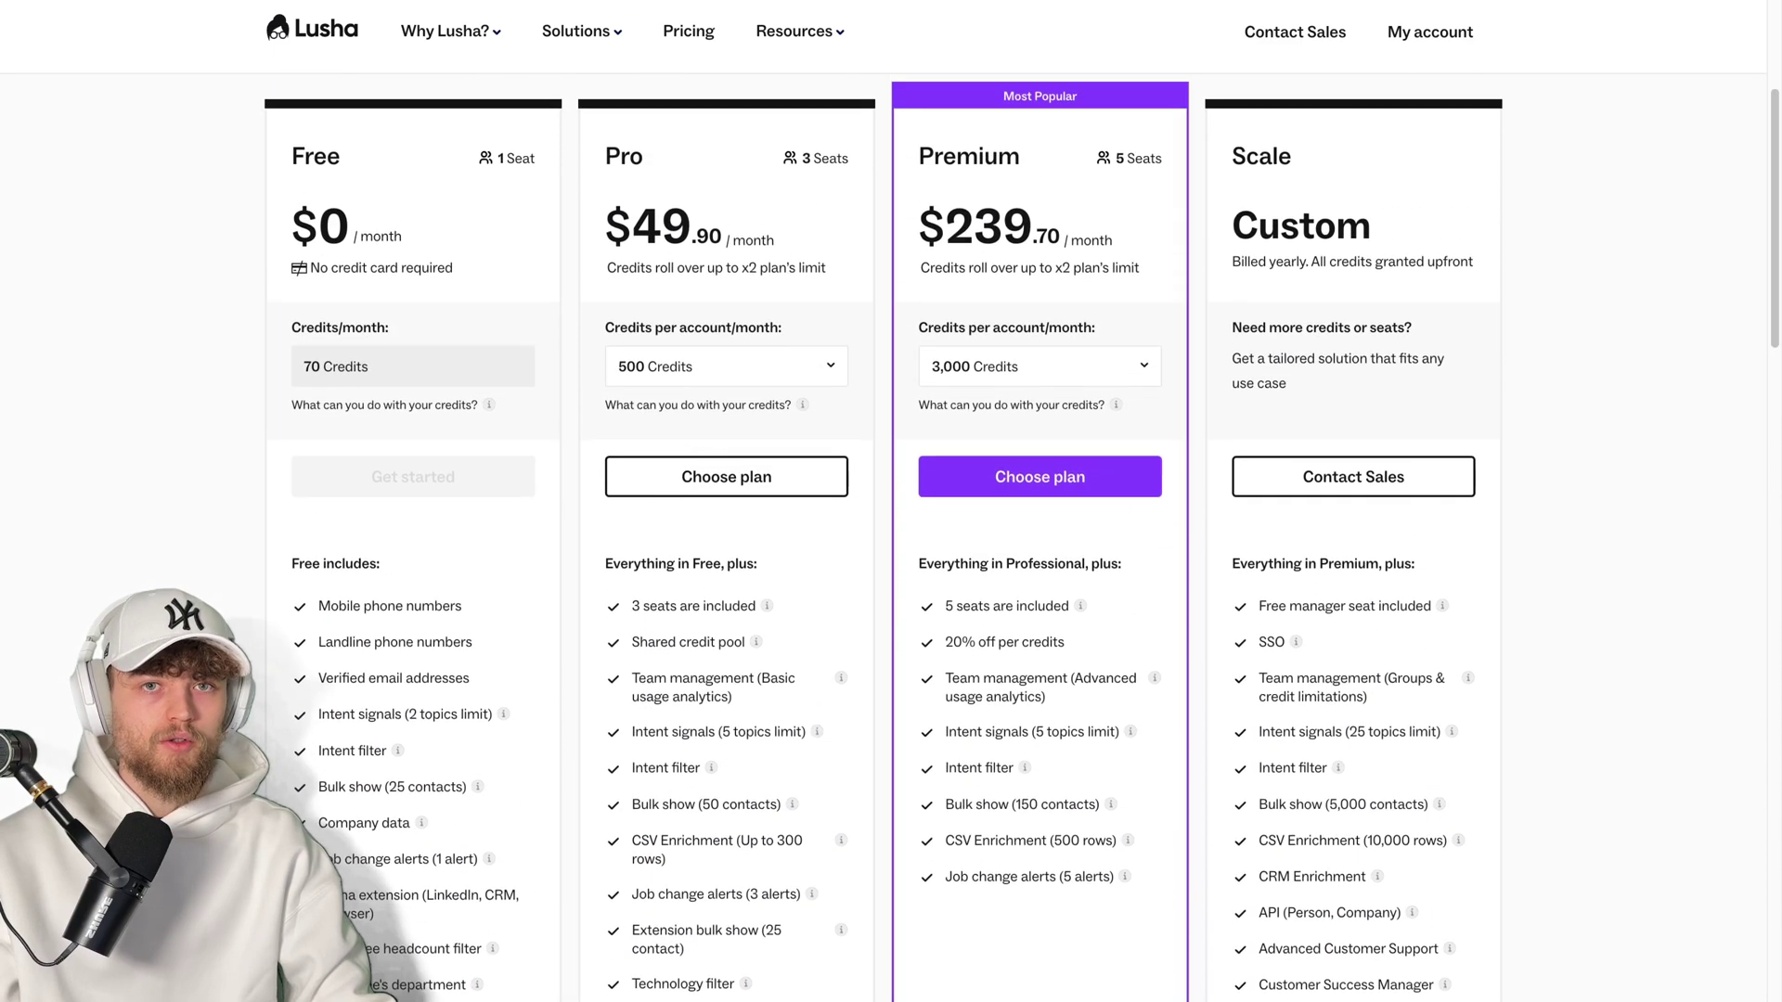
{"action": "left_click", "coordinate": [820, 0]}
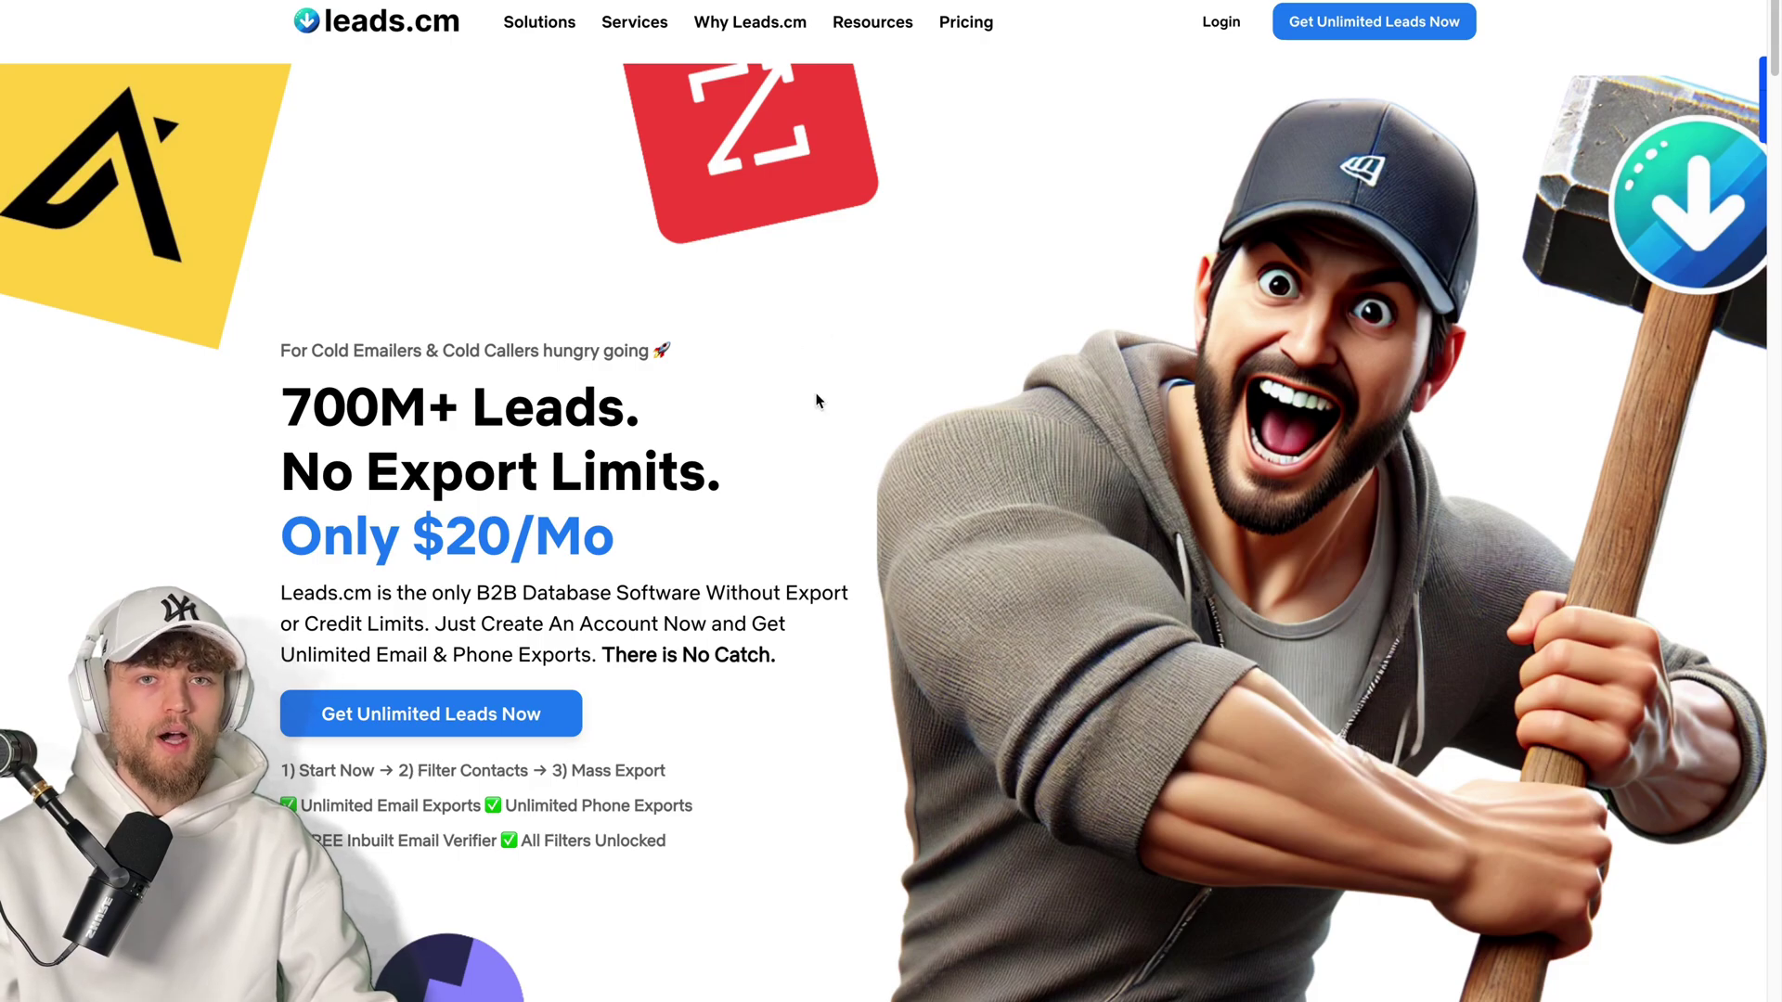
- Log in to leads.cm and filter LinkedIn Leads to the job title ceo
{"action": "left_click", "coordinate": [1220, 21]}
{"action": "left_click", "coordinate": [517, 610]}
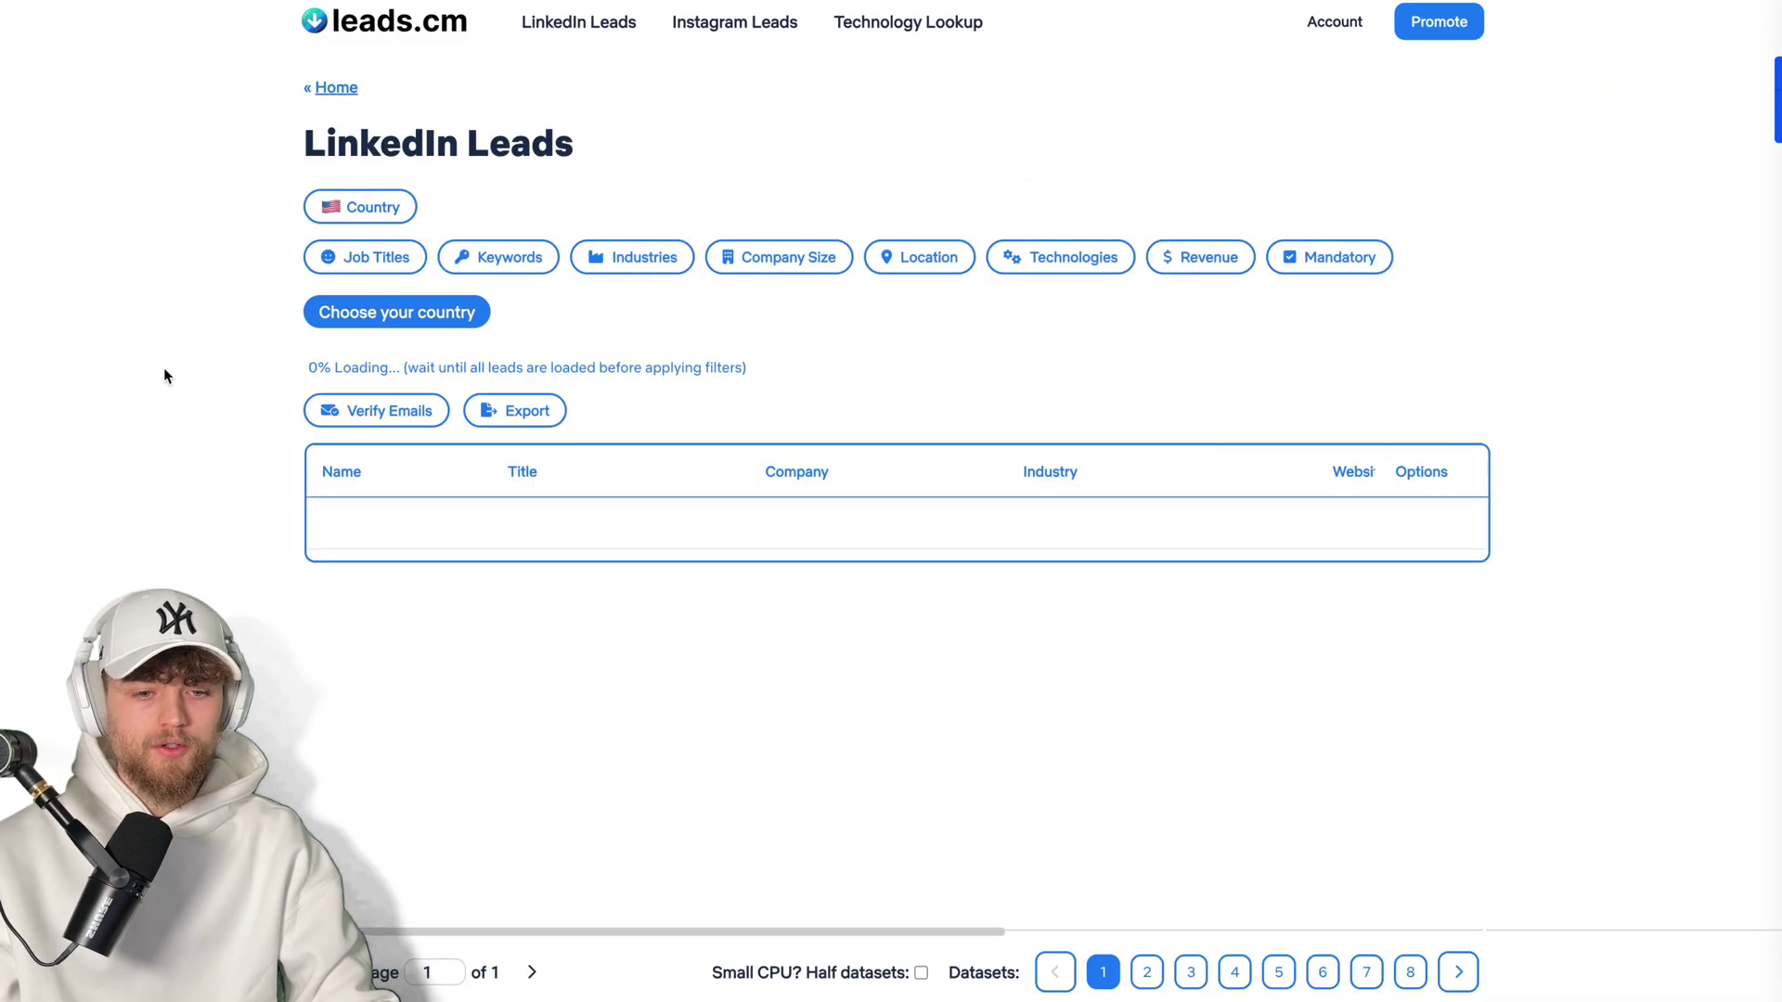
{"action": "left_click", "coordinate": [364, 257]}
{"action": "type", "text": "ceo"}
{"action": "left_click", "coordinate": [355, 555]}
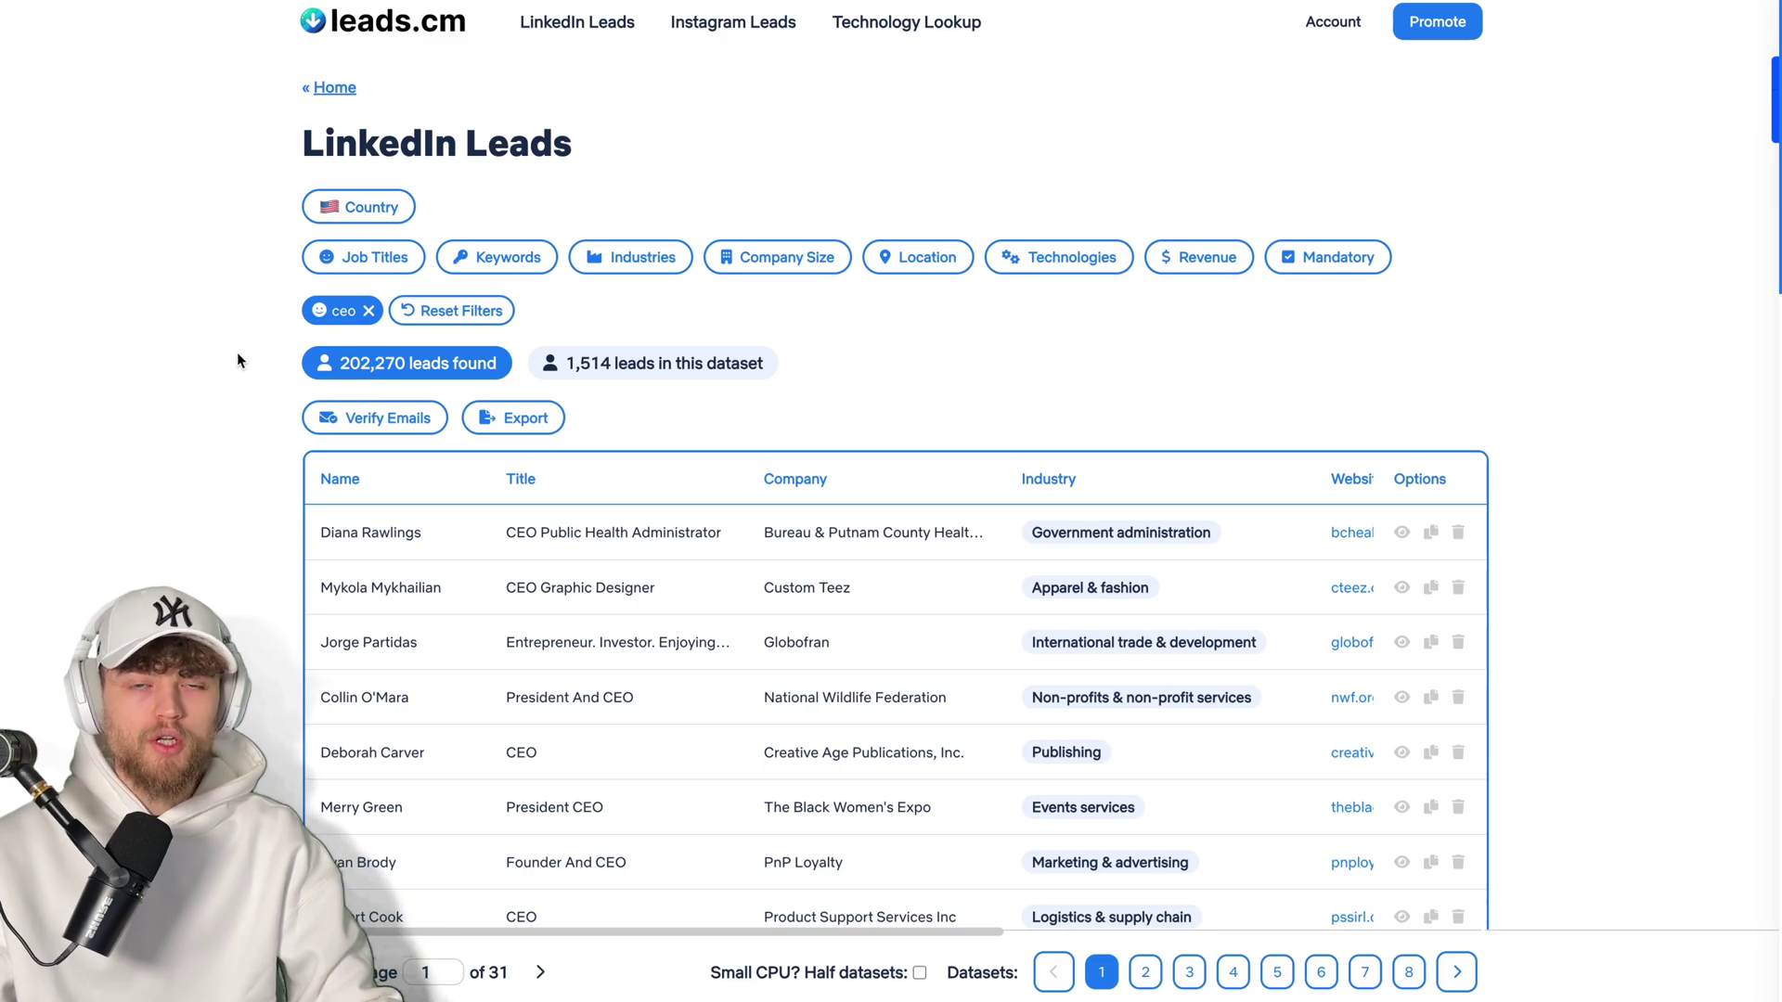
- Look at the Export, Mass Export and Automated Mass Export options
{"action": "left_click", "coordinate": [513, 418]}
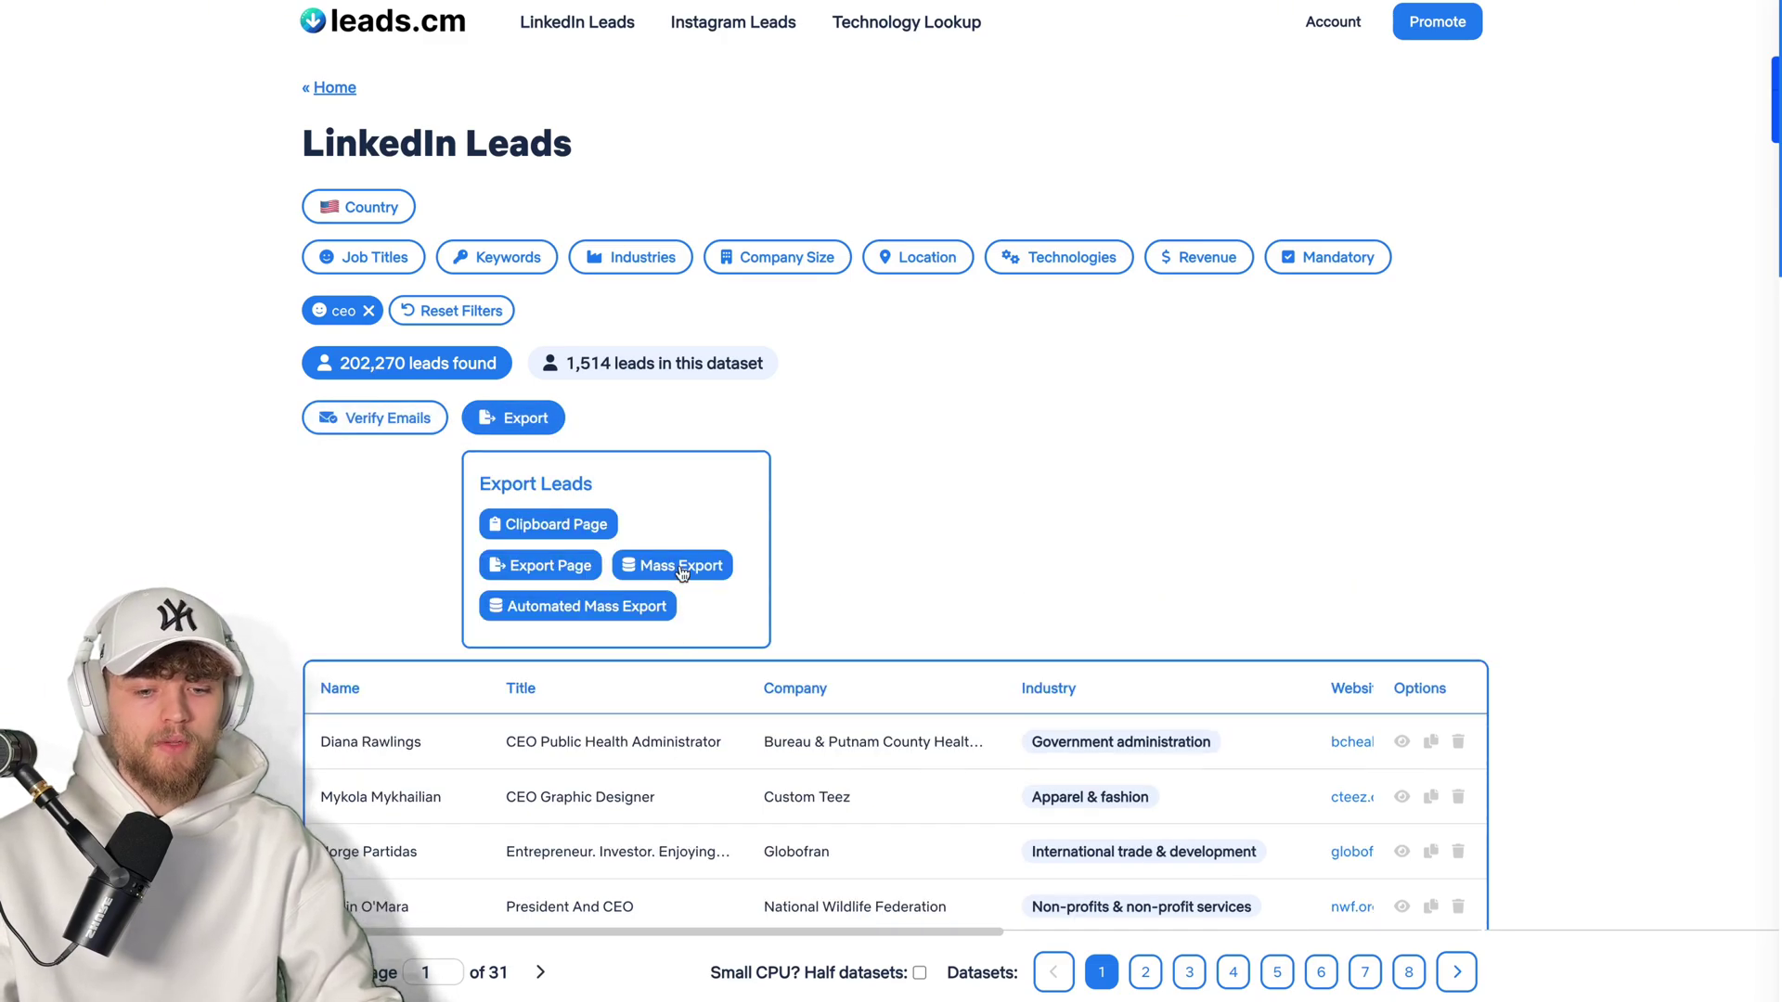
{"action": "left_click", "coordinate": [682, 568]}
{"action": "left_click", "coordinate": [640, 608]}
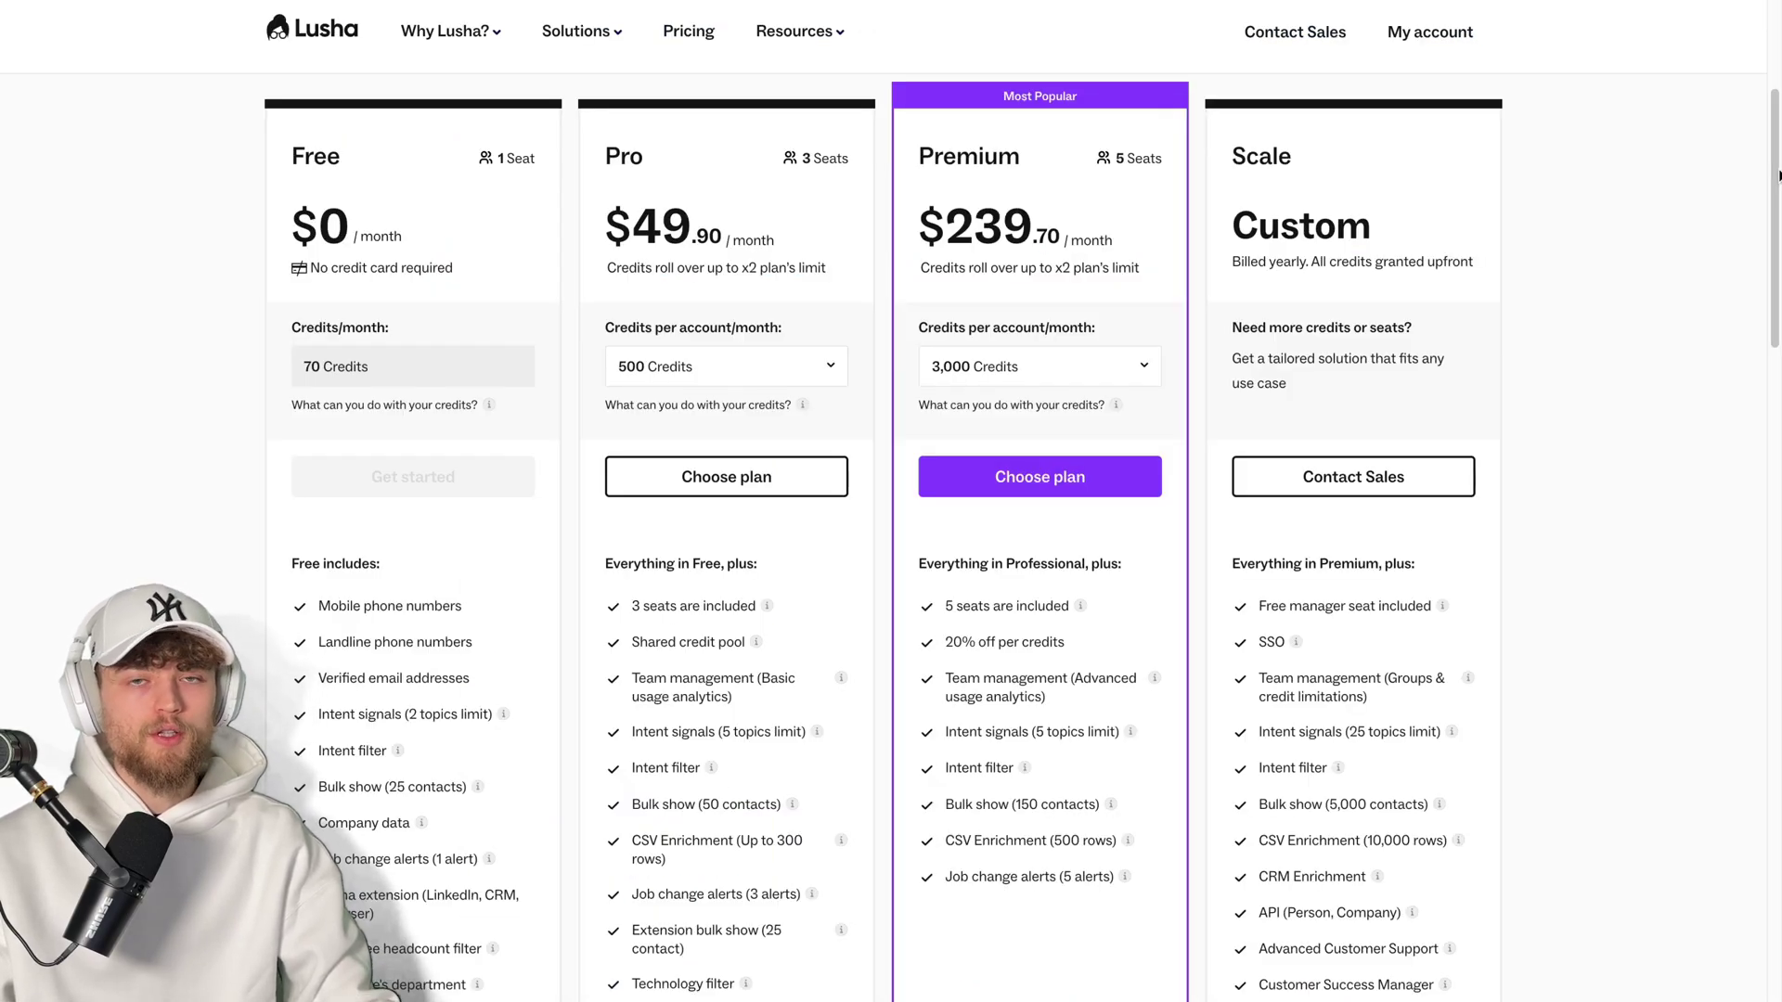
- Set the Premium plan to 3,500 credits
{"action": "left_click_drag", "start_coordinate": [1779, 175], "coordinate": [1779, 512]}
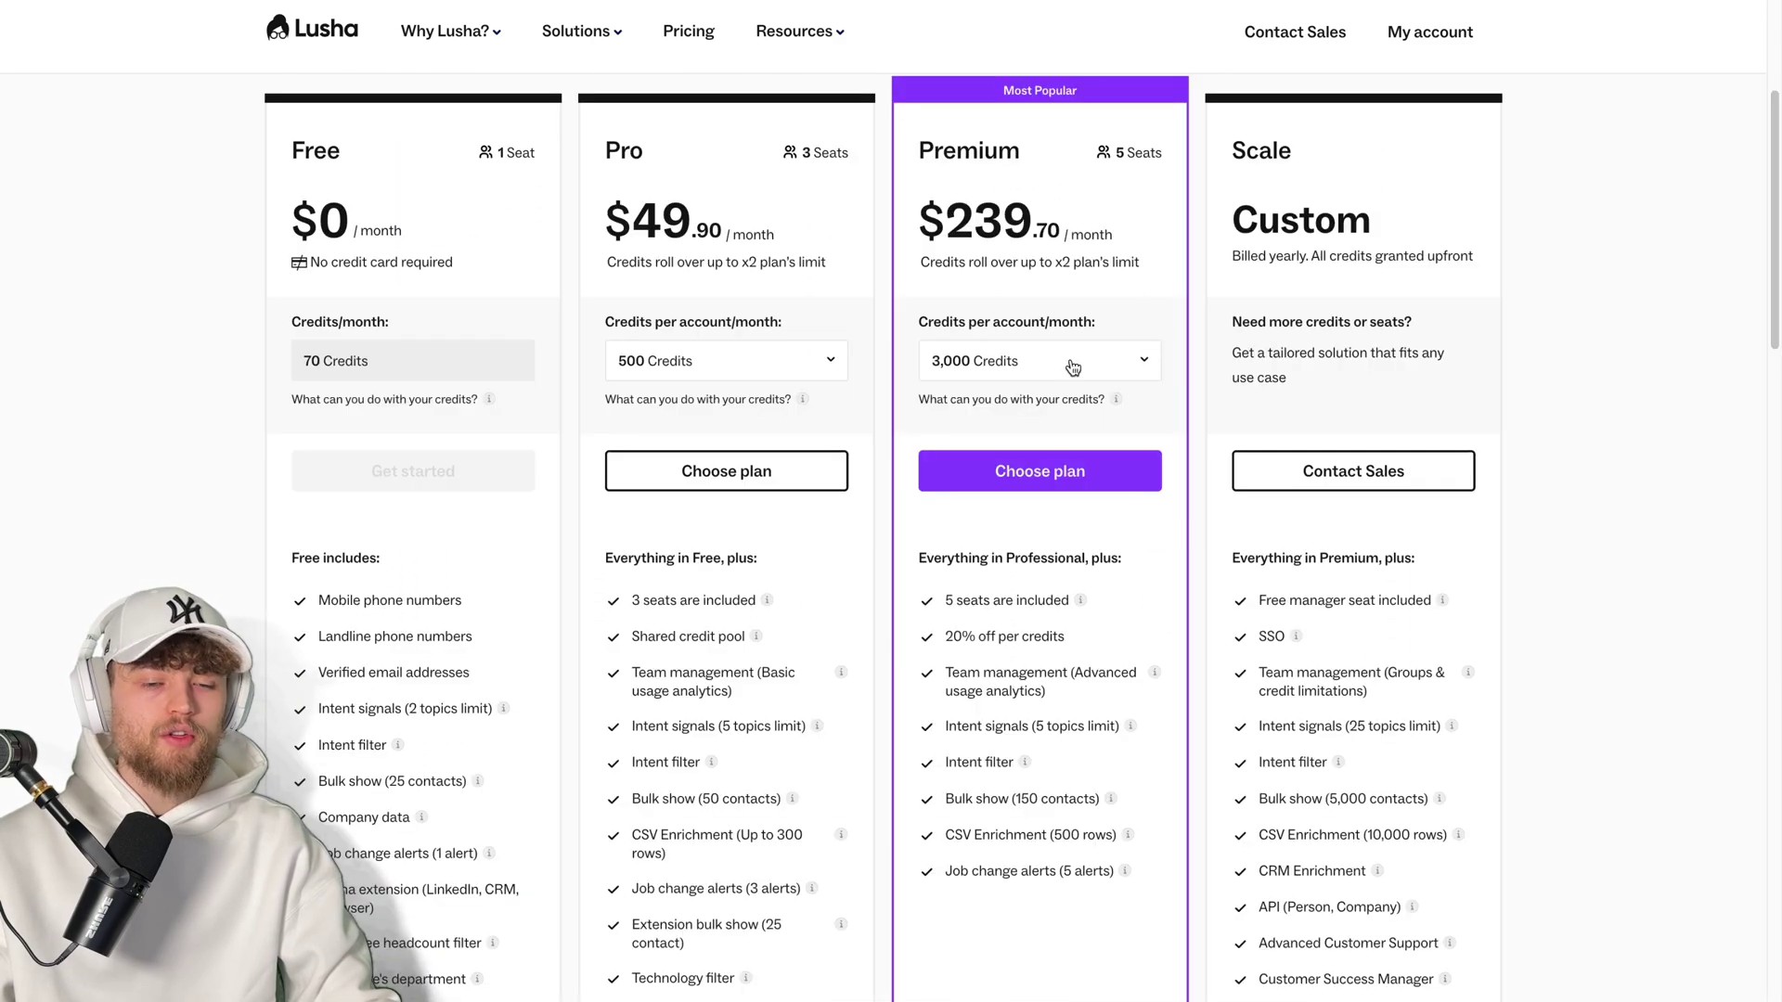
{"action": "left_click", "coordinate": [1074, 368]}
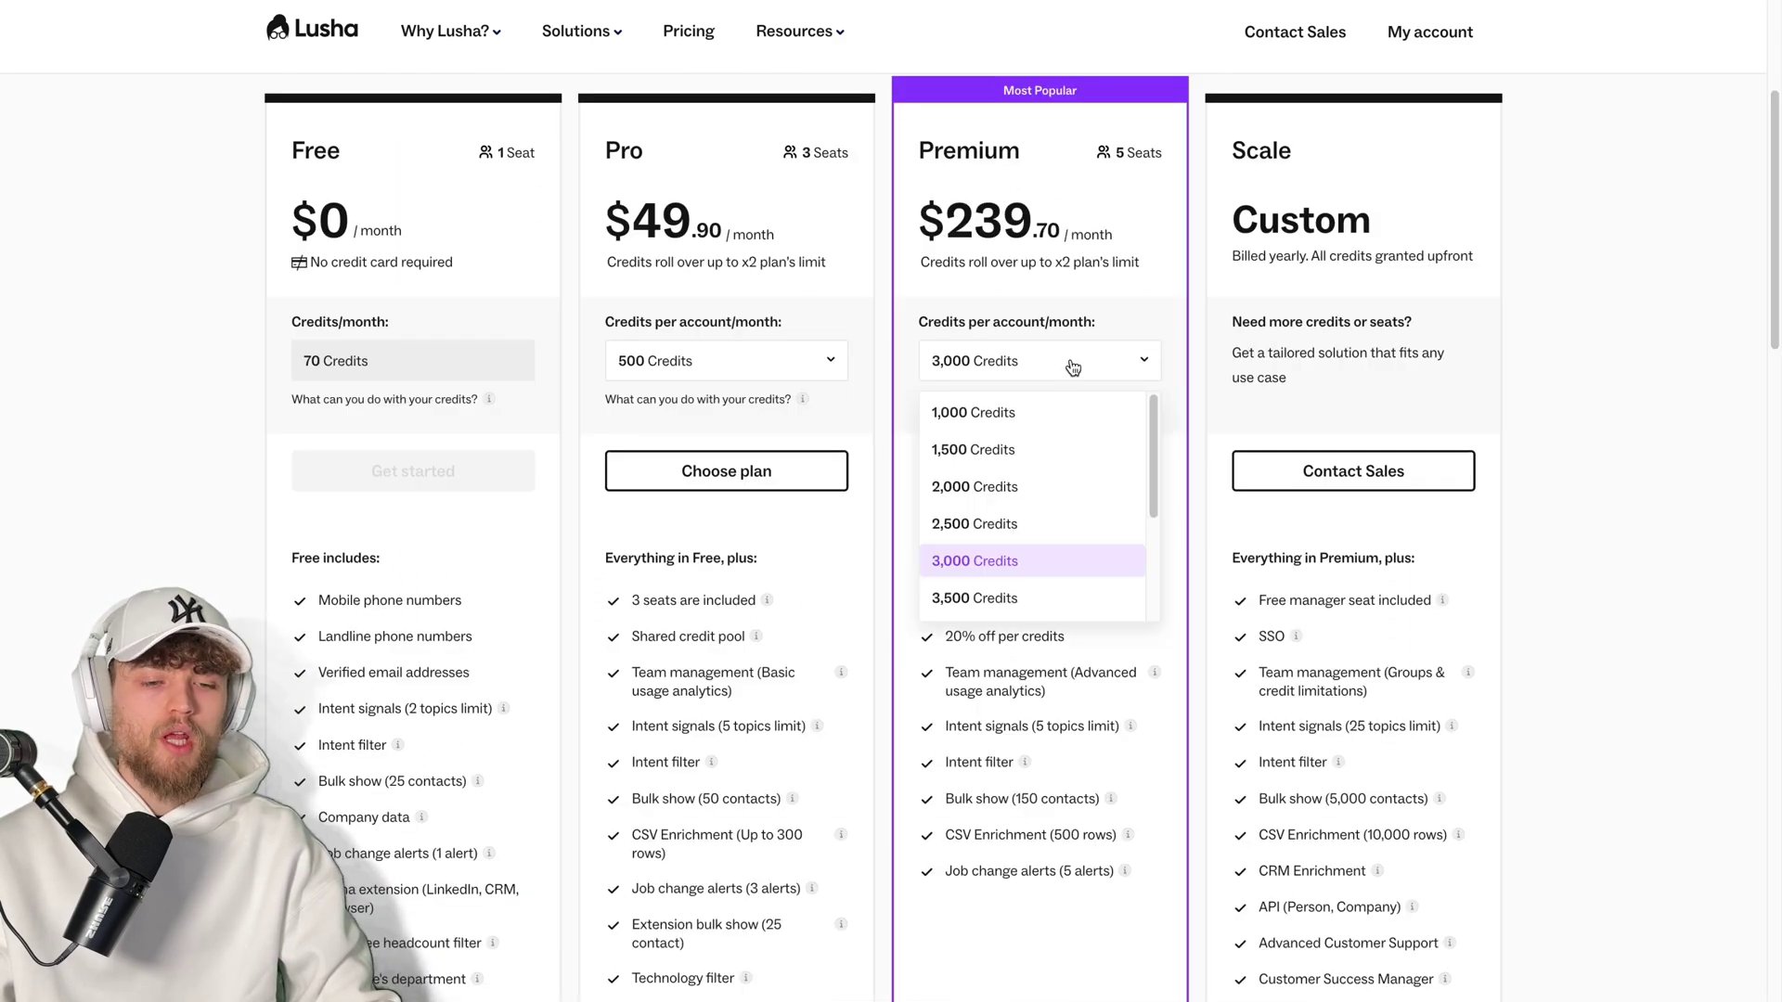
{"action": "left_click", "coordinate": [1056, 594]}
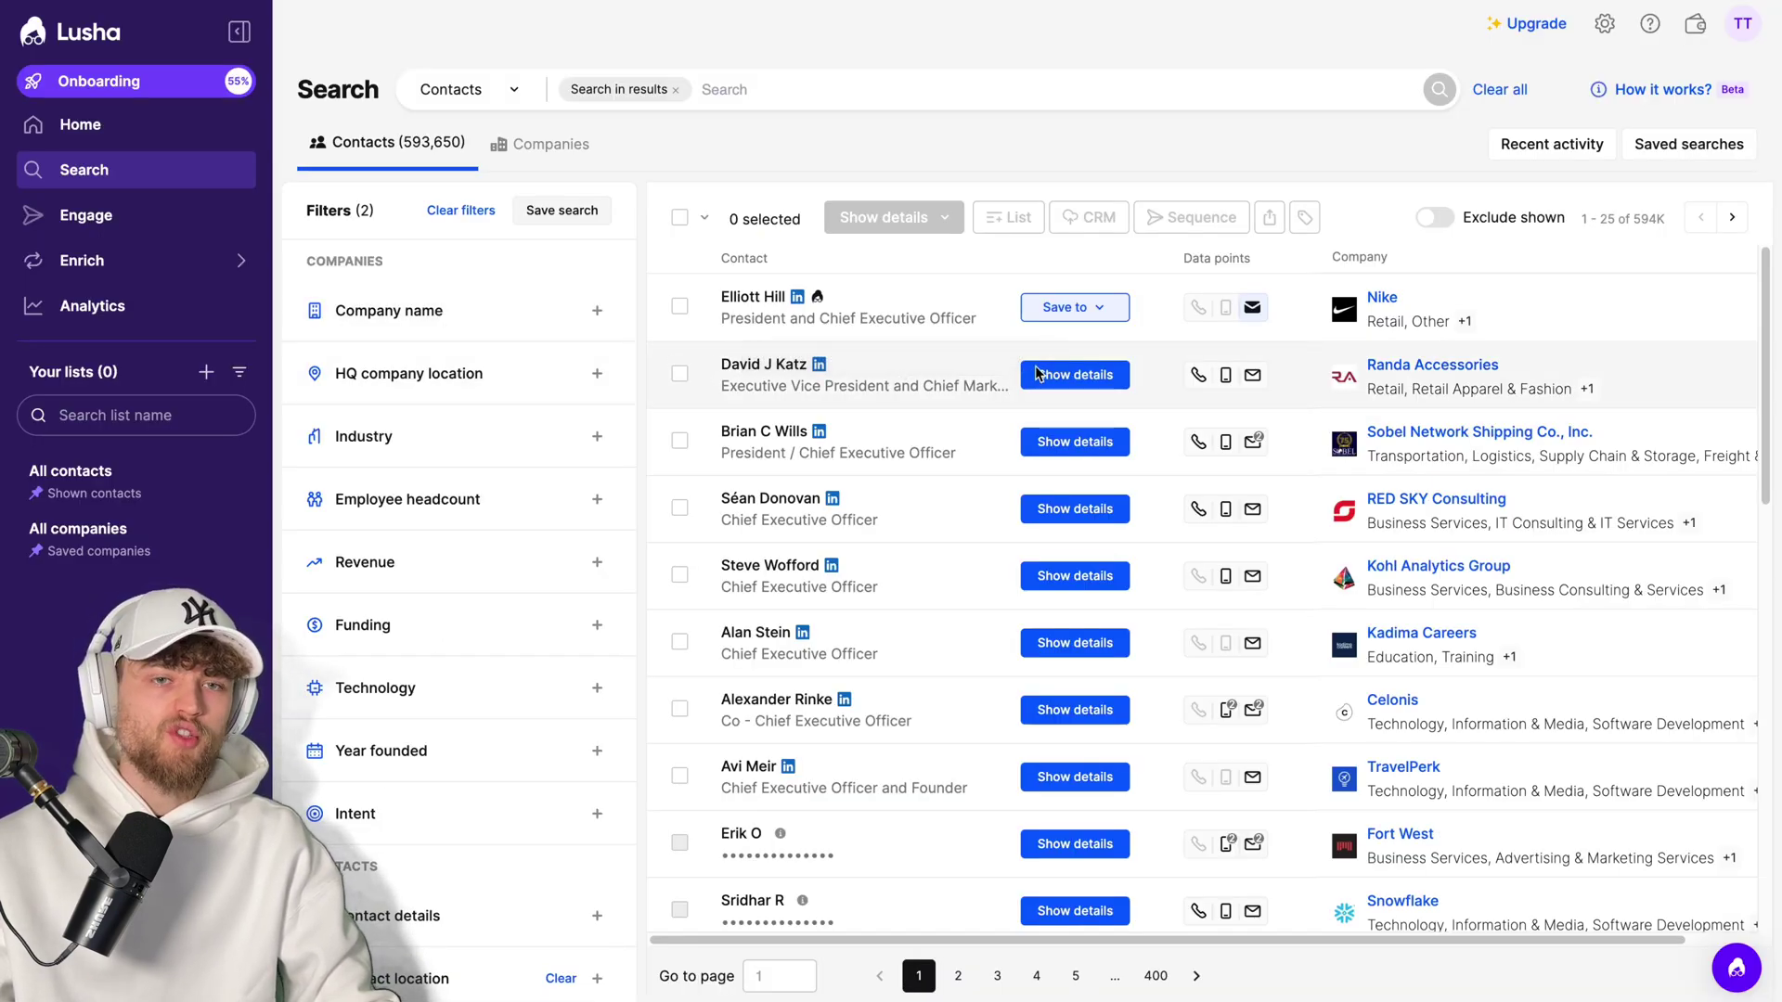
- Reveal the second contact's phone and email, browse company name filters, clear all, and open Engage
{"action": "left_click", "coordinate": [1075, 376]}
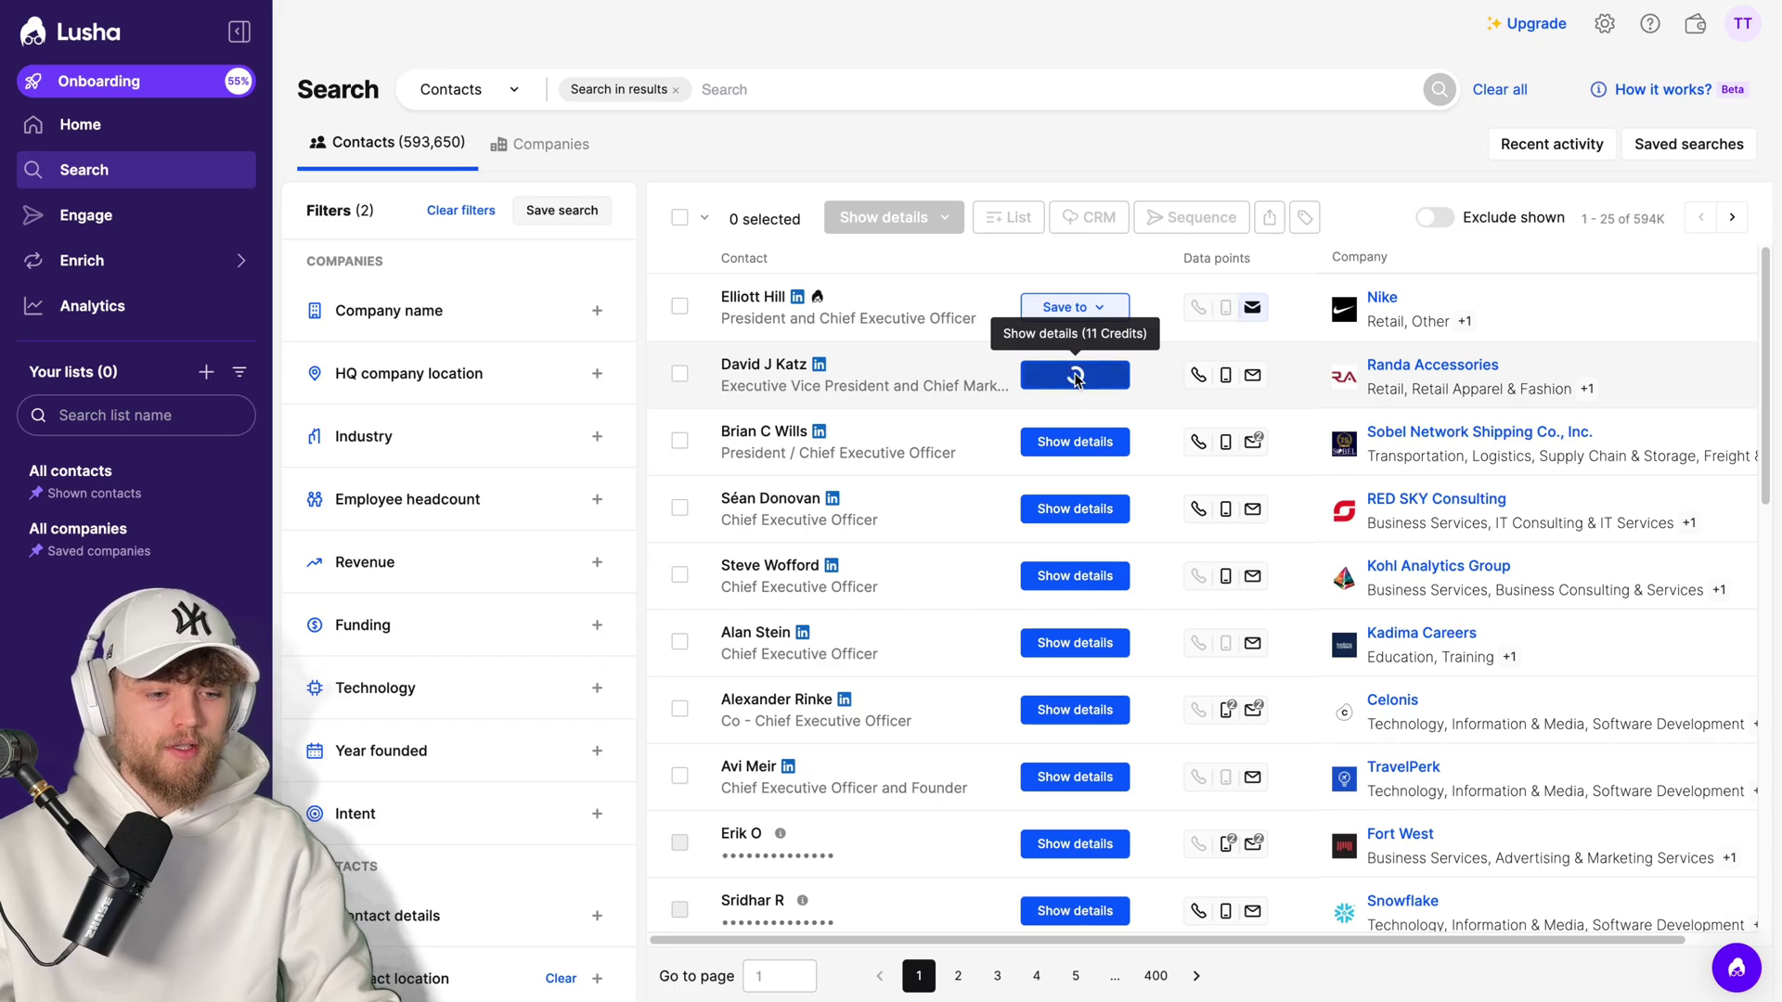
{"action": "mouse_move", "coordinate": [1232, 388]}
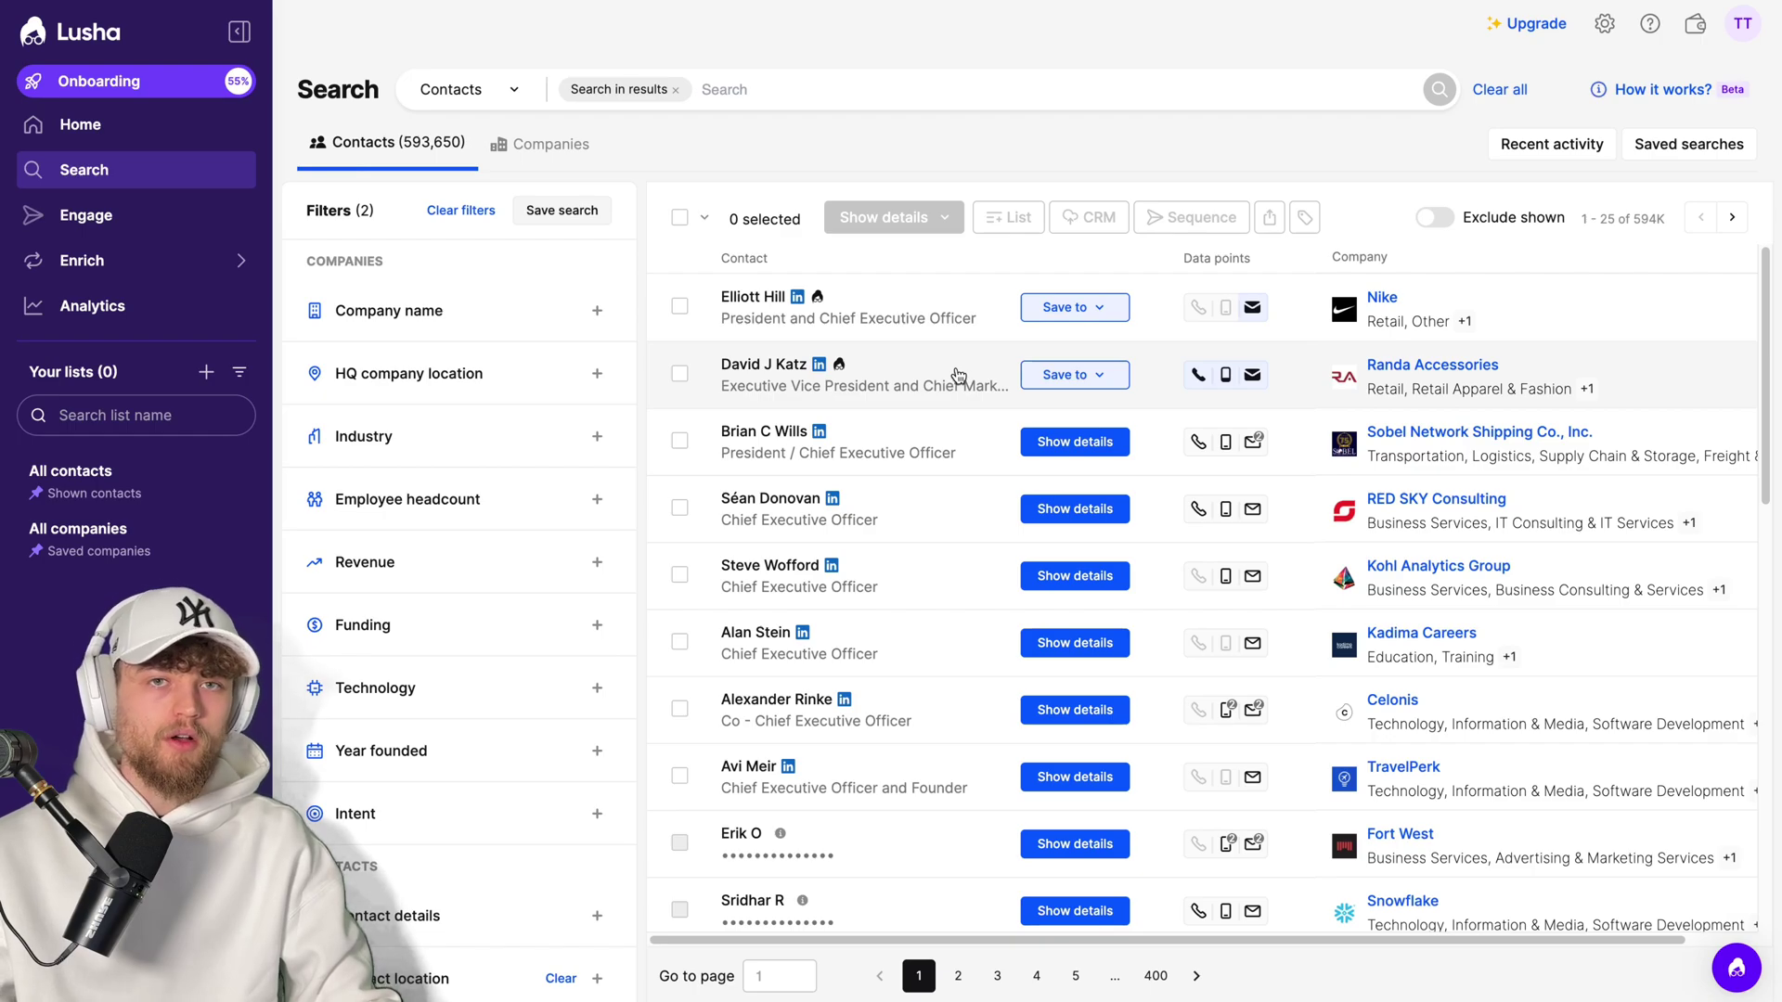
{"action": "left_click", "coordinate": [545, 149]}
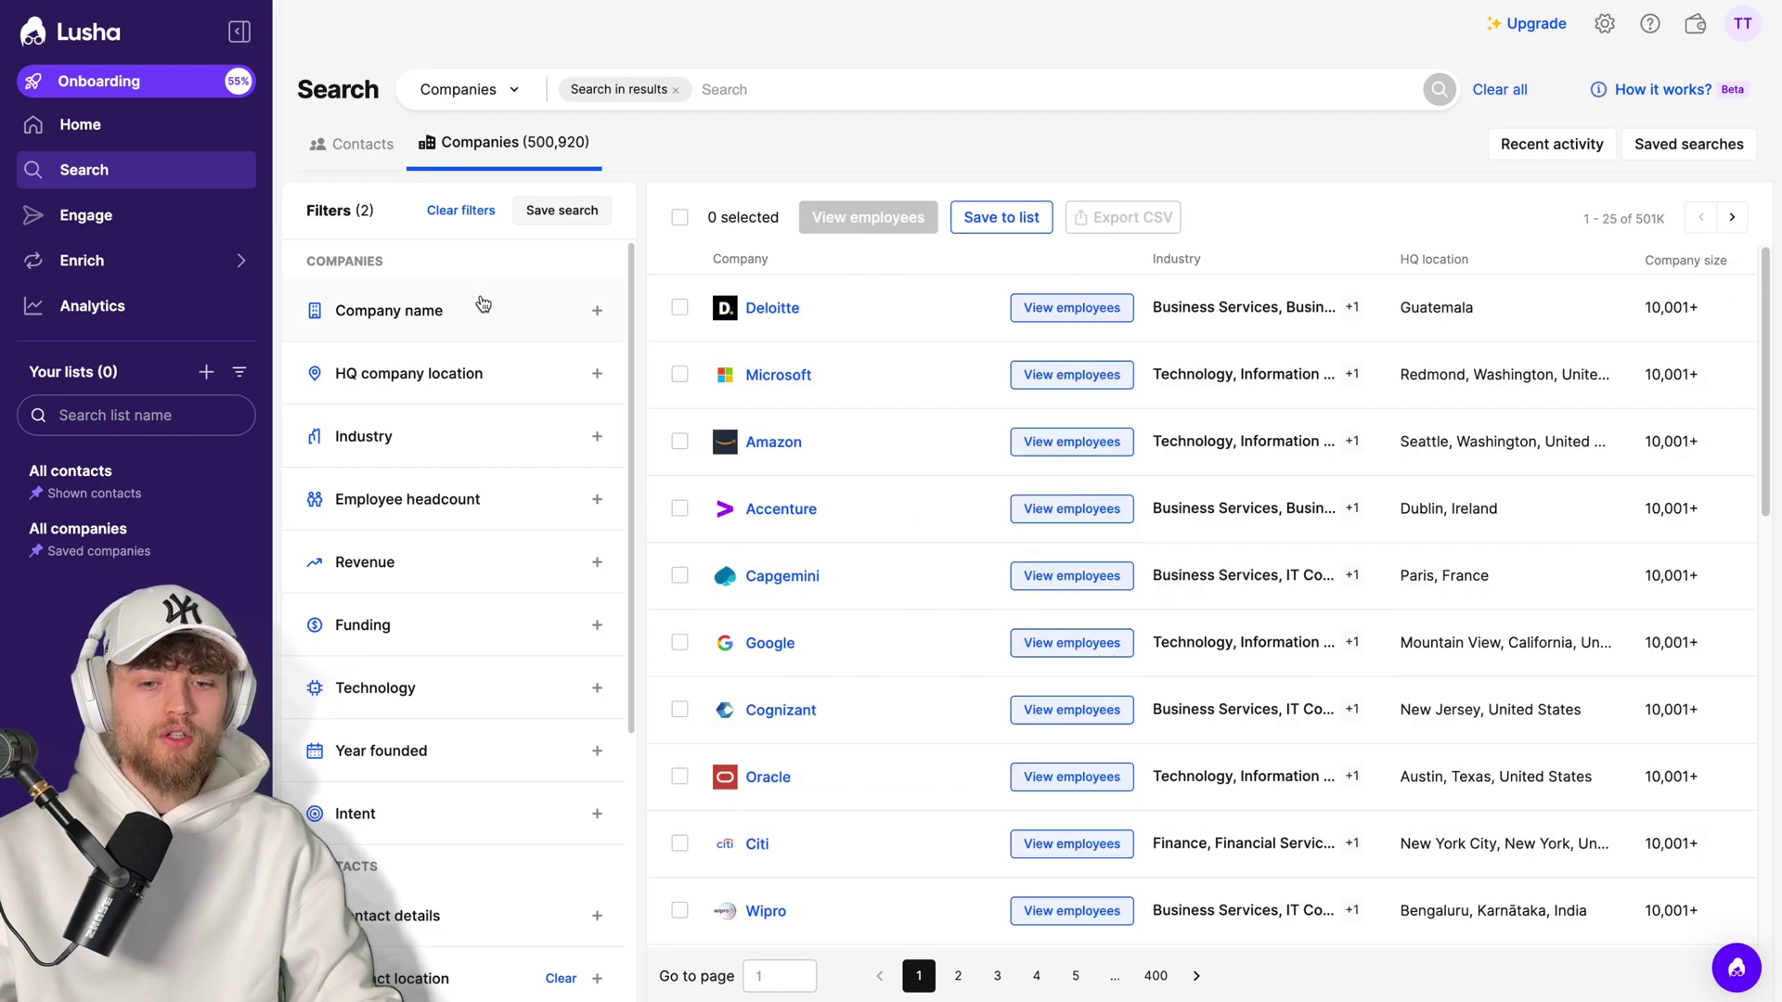
{"action": "left_click", "coordinate": [482, 306]}
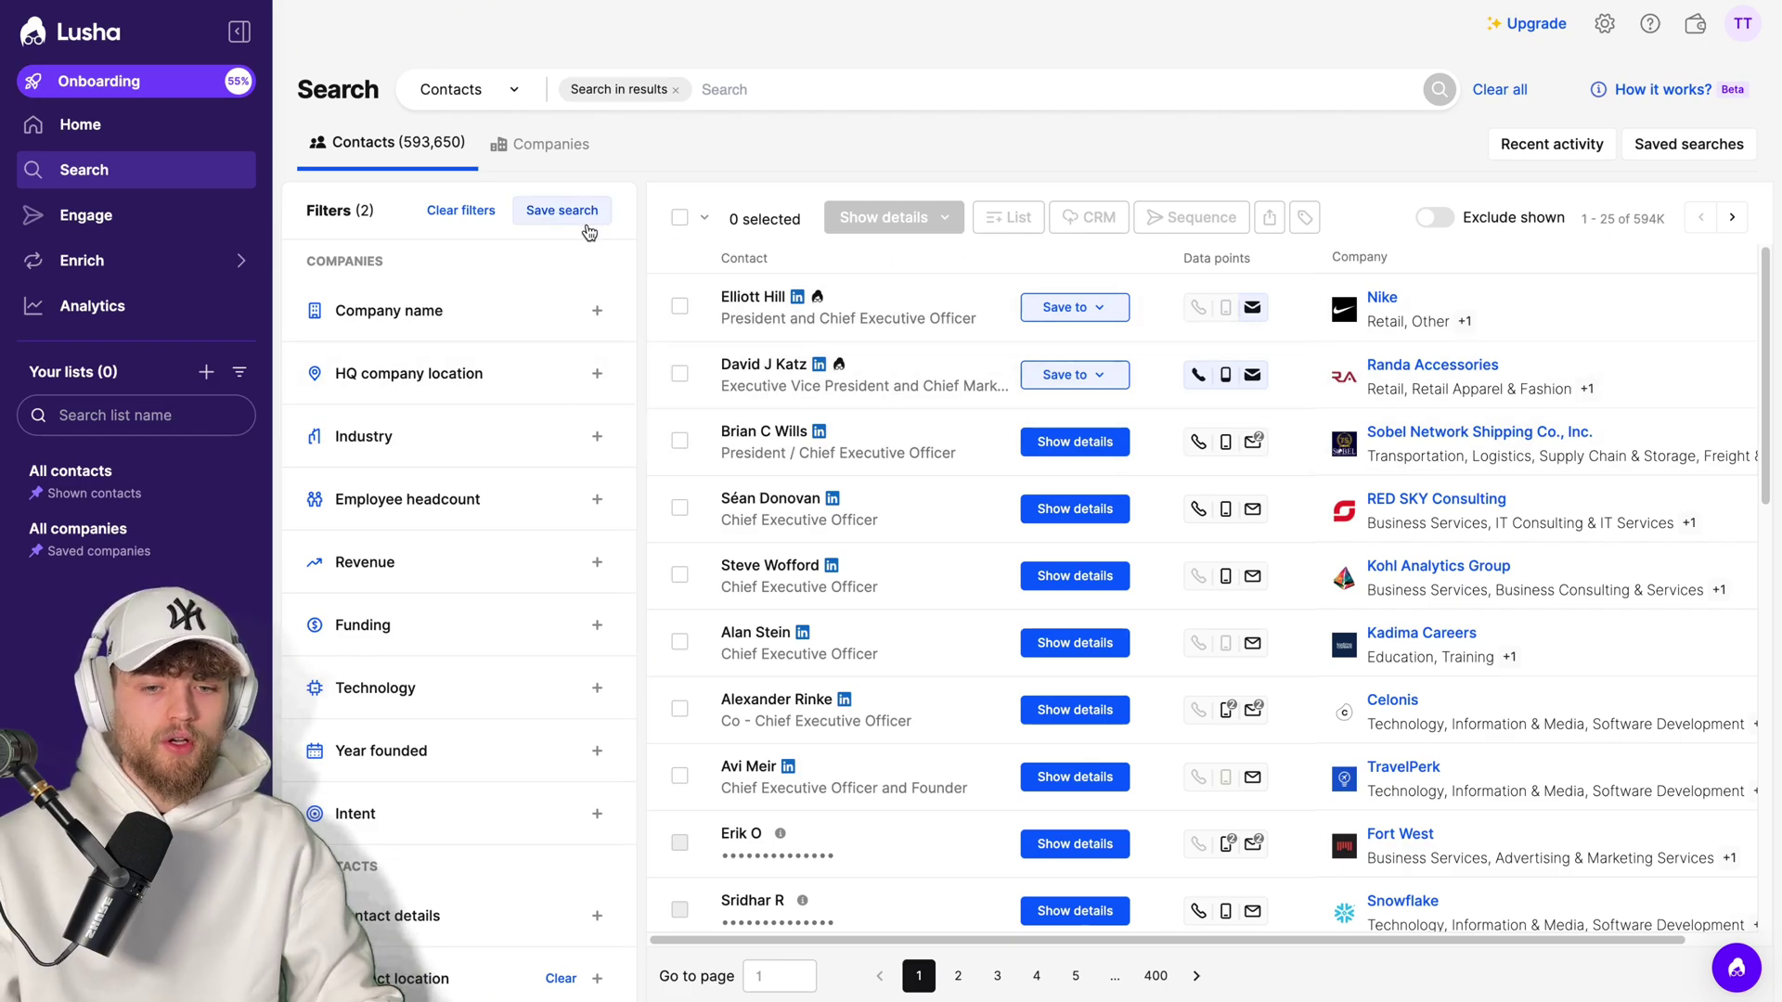
{"action": "left_click", "coordinate": [462, 210]}
{"action": "left_click", "coordinate": [129, 230]}
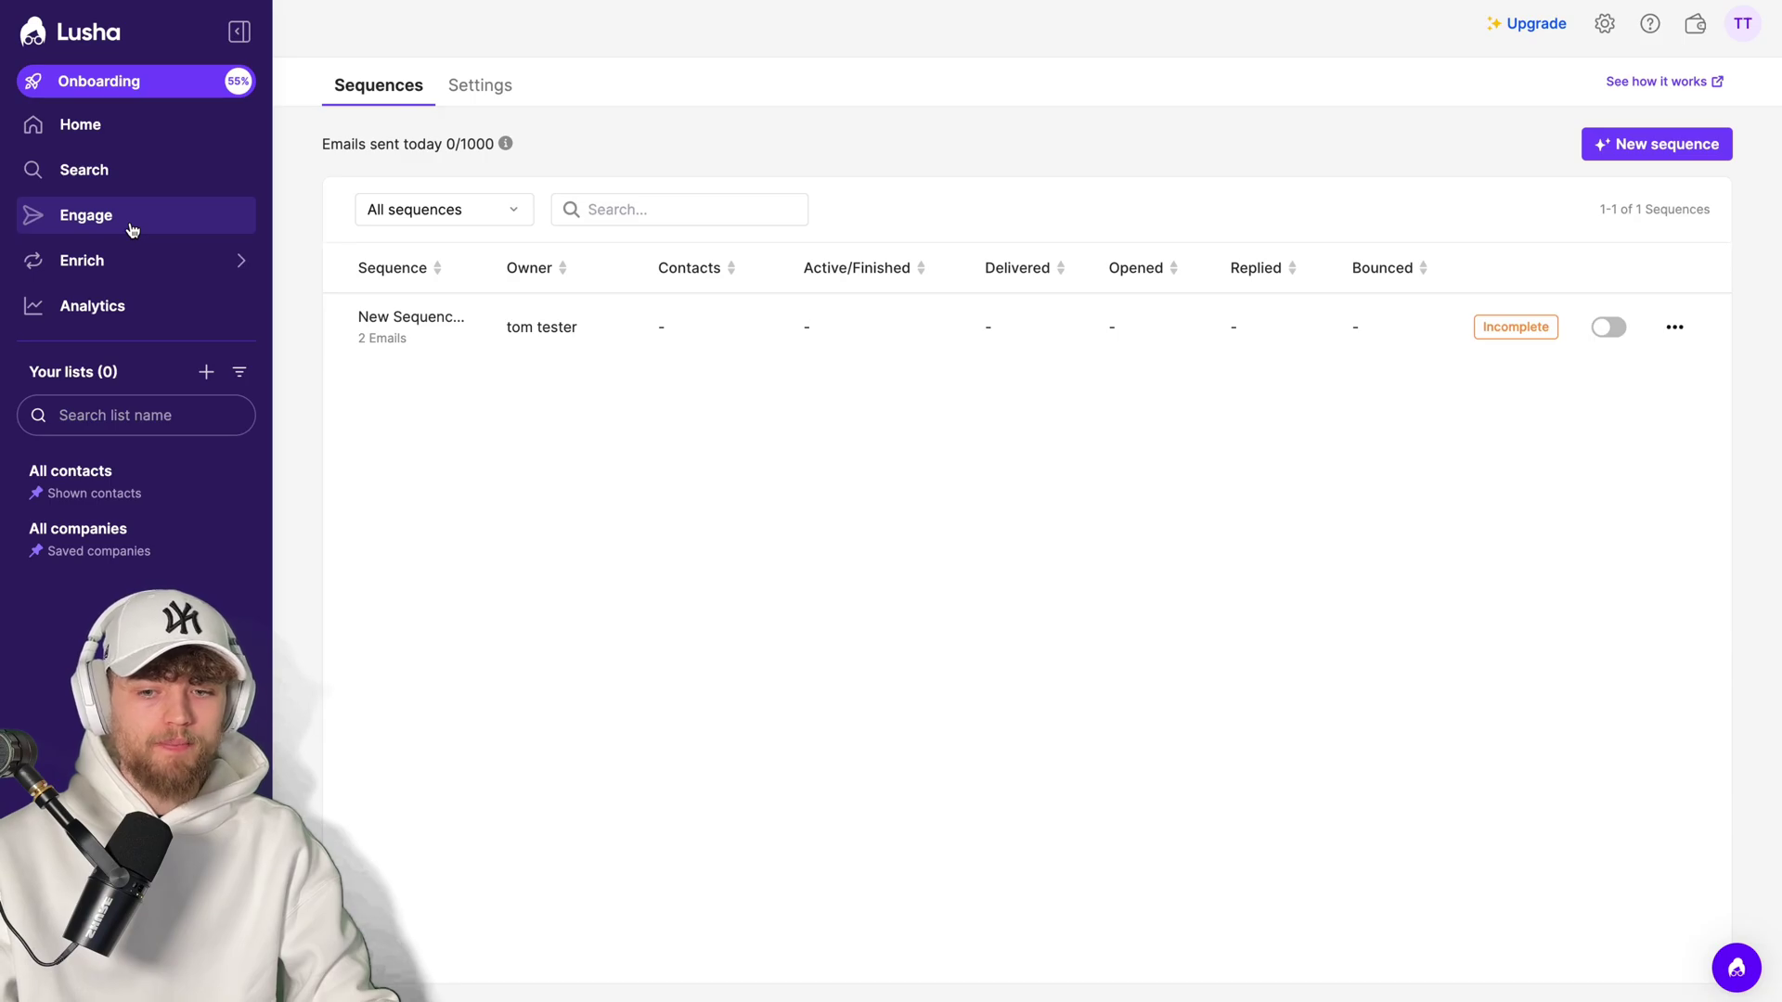
- Create a sequence from scratch whose first email has subject 'Quick Query' and body 'Test', and save
{"action": "left_click", "coordinate": [1657, 145]}
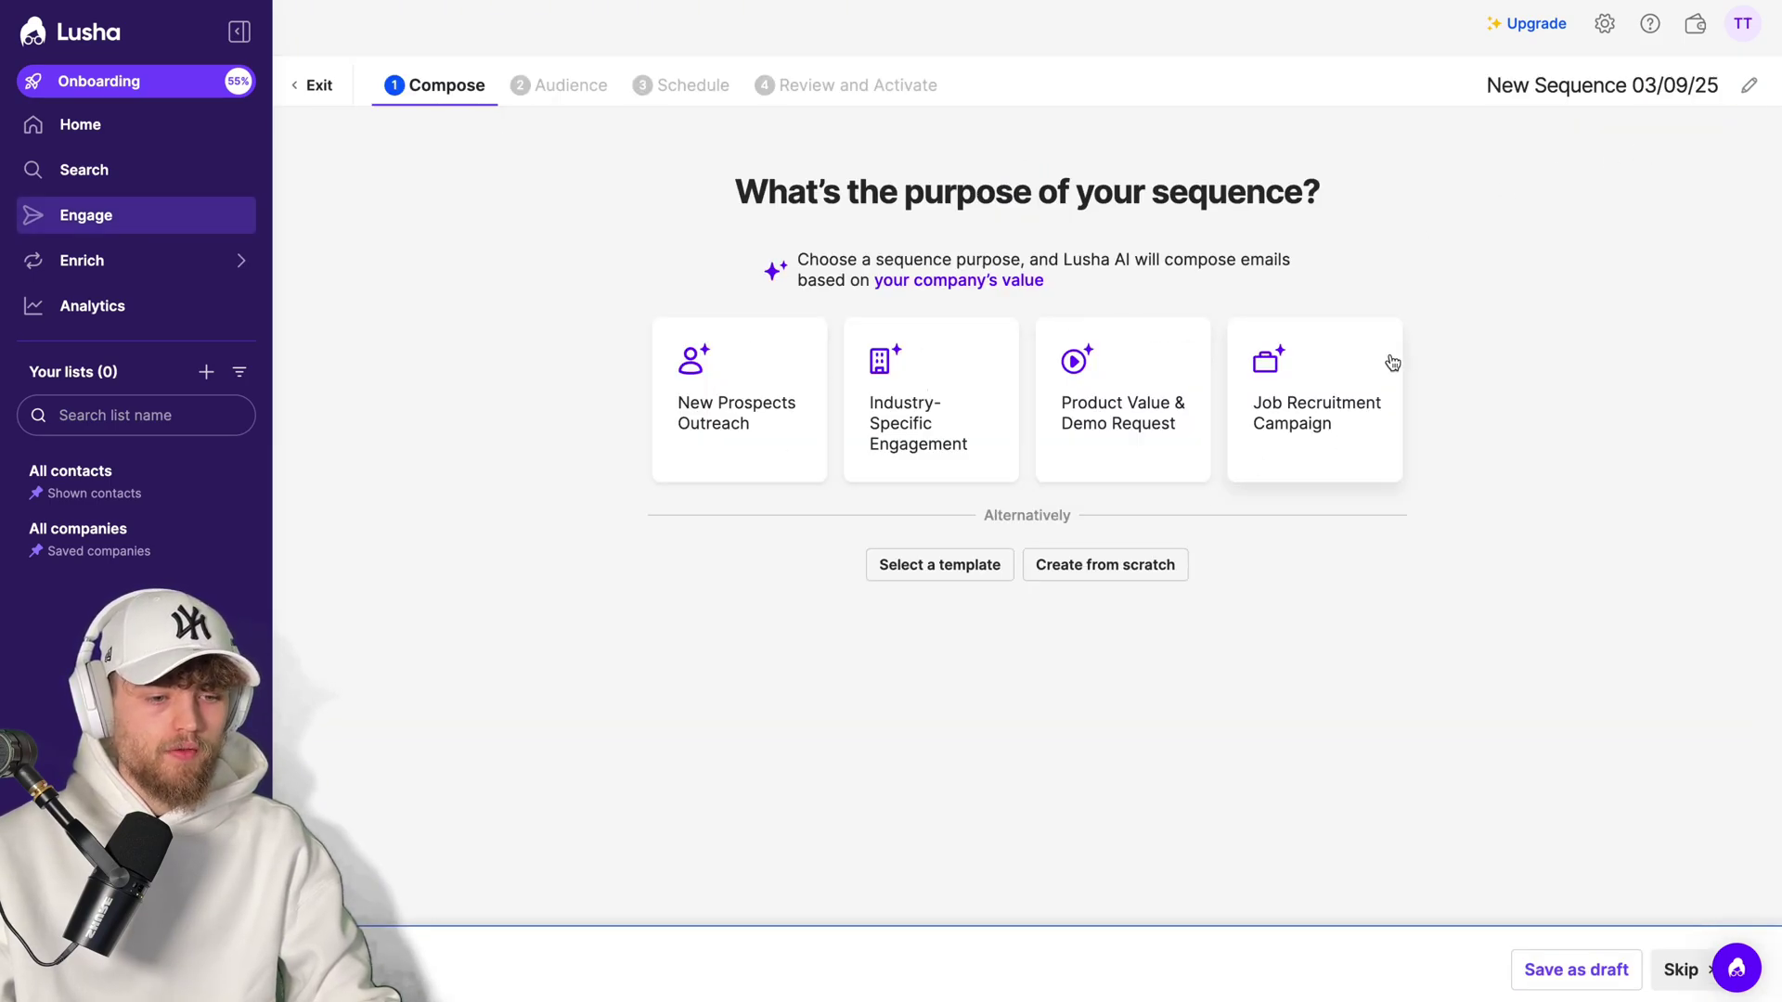
{"action": "left_click", "coordinate": [1123, 580]}
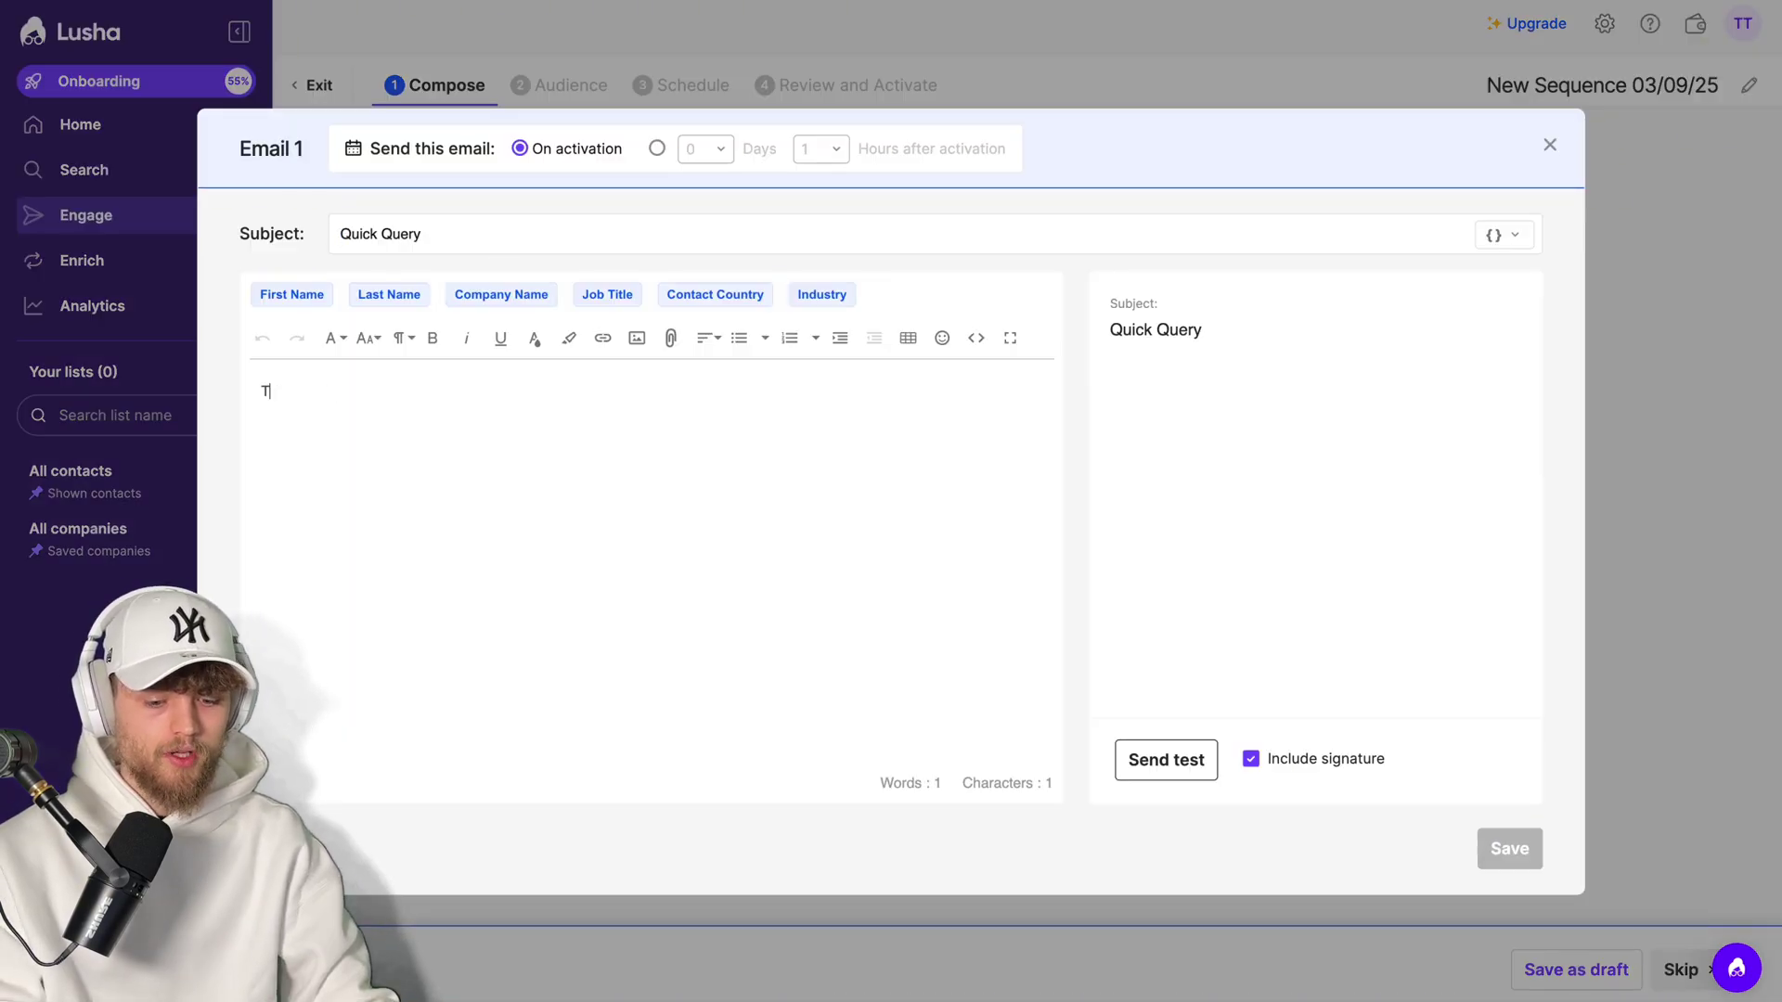
{"action": "type", "text": "est"}
{"action": "left_click", "coordinate": [1509, 848]}
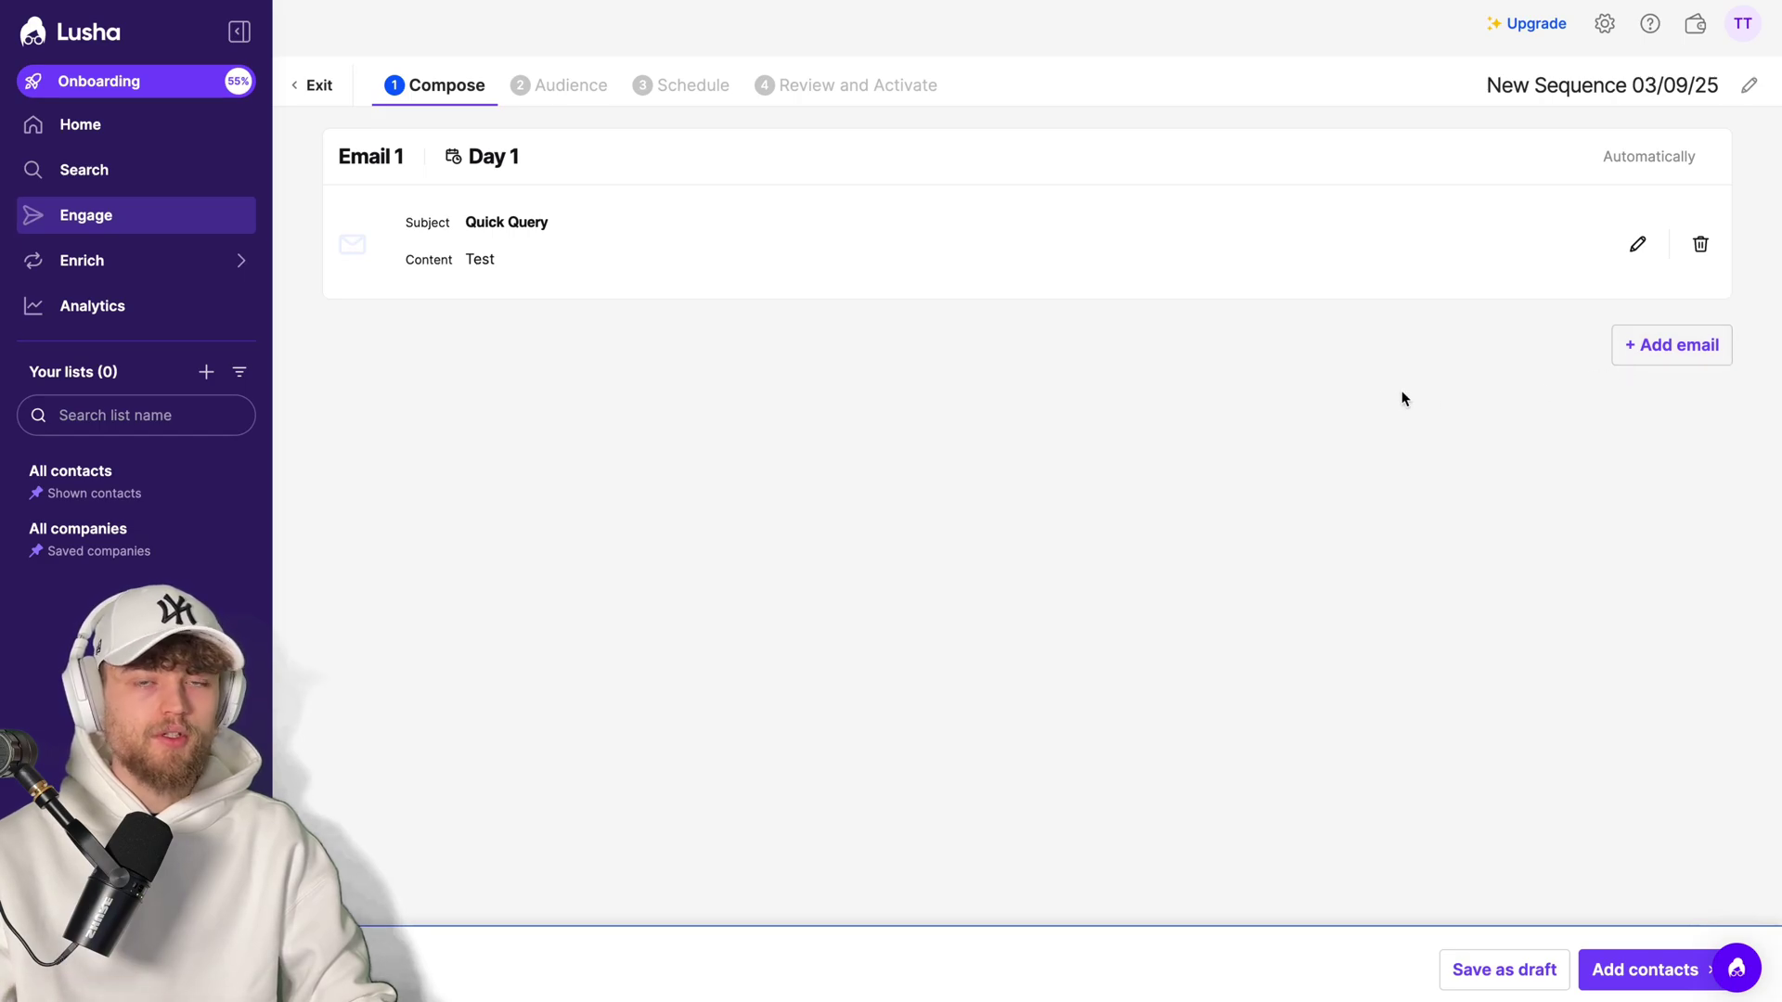
- Add a second sequence email with the body 'Test' and save it
{"action": "left_click", "coordinate": [1666, 356]}
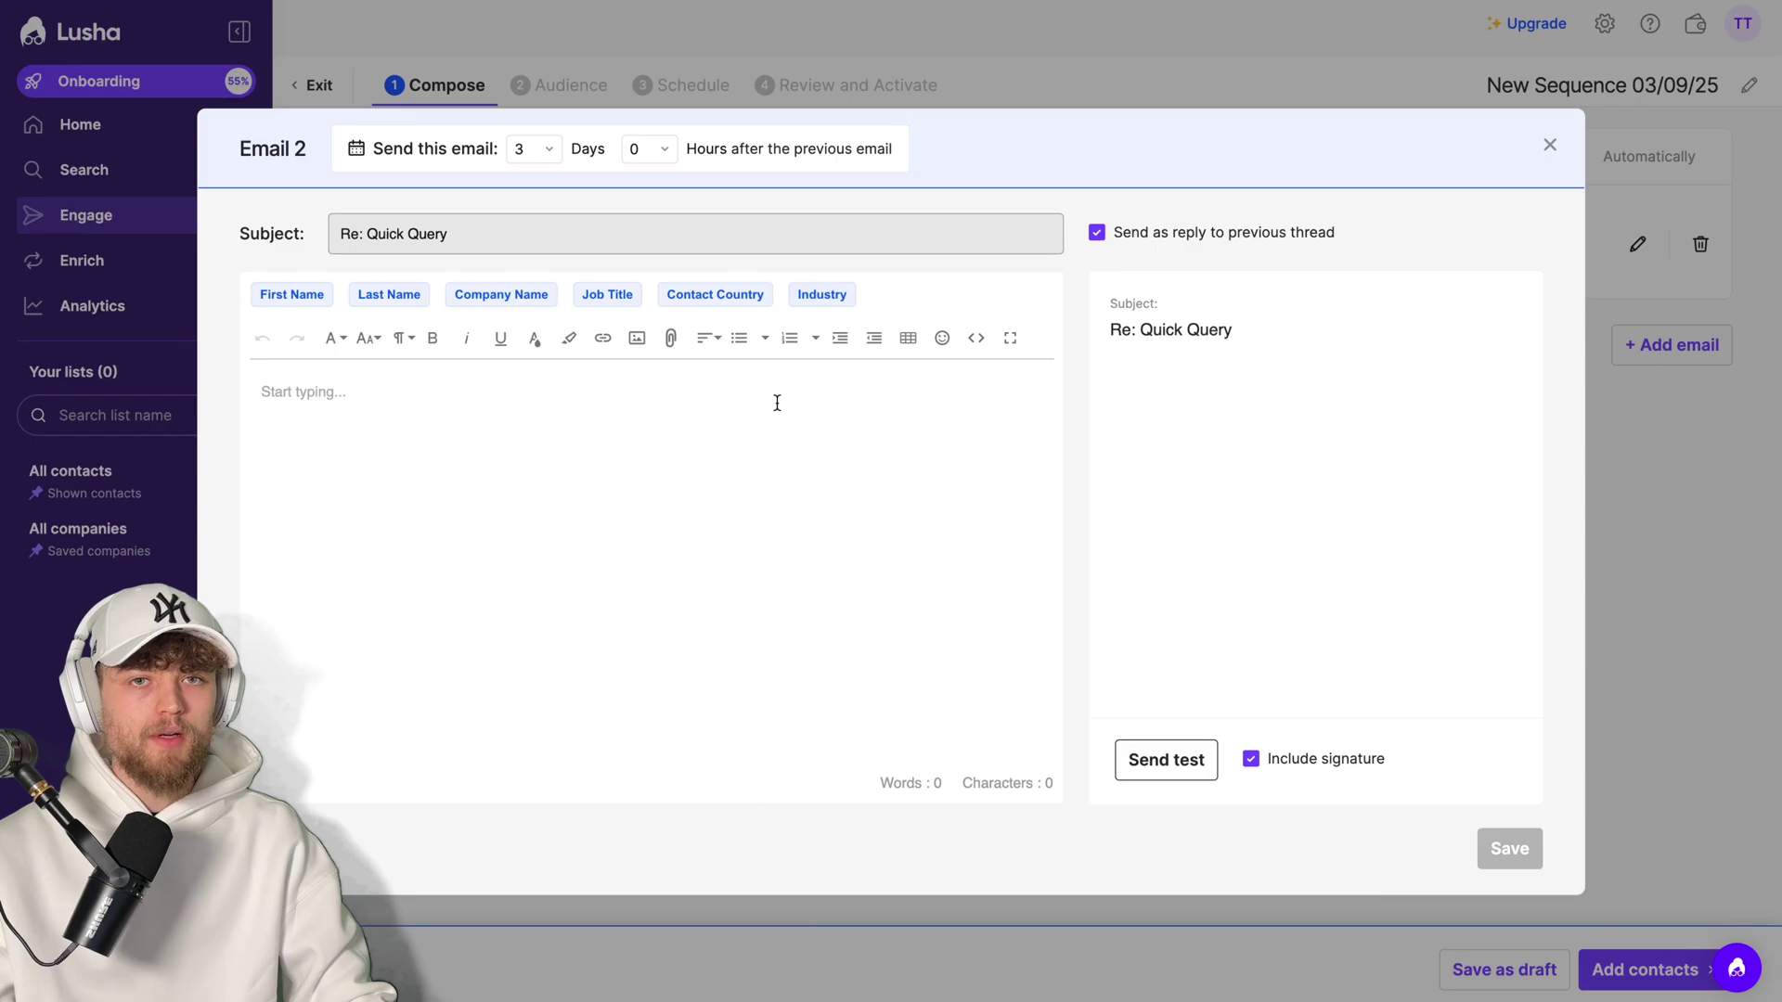
{"action": "left_click", "coordinate": [616, 454]}
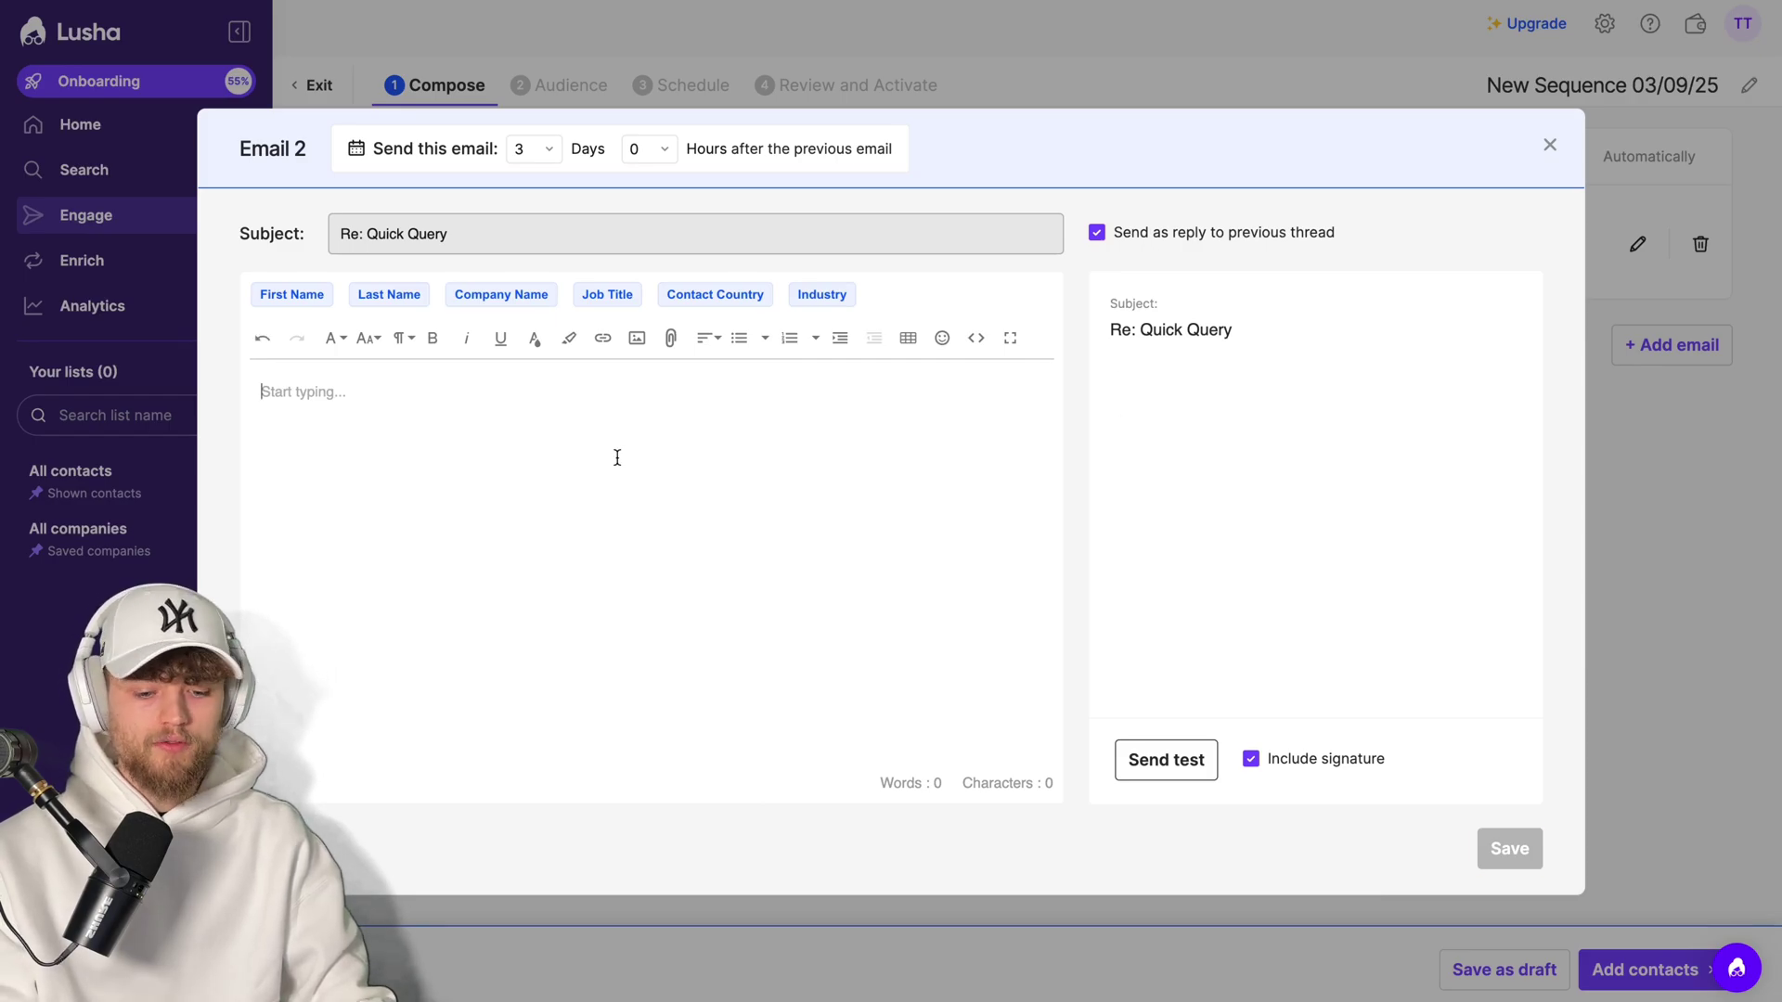
{"action": "type", "text": "Test"}
{"action": "left_click", "coordinate": [1509, 848]}
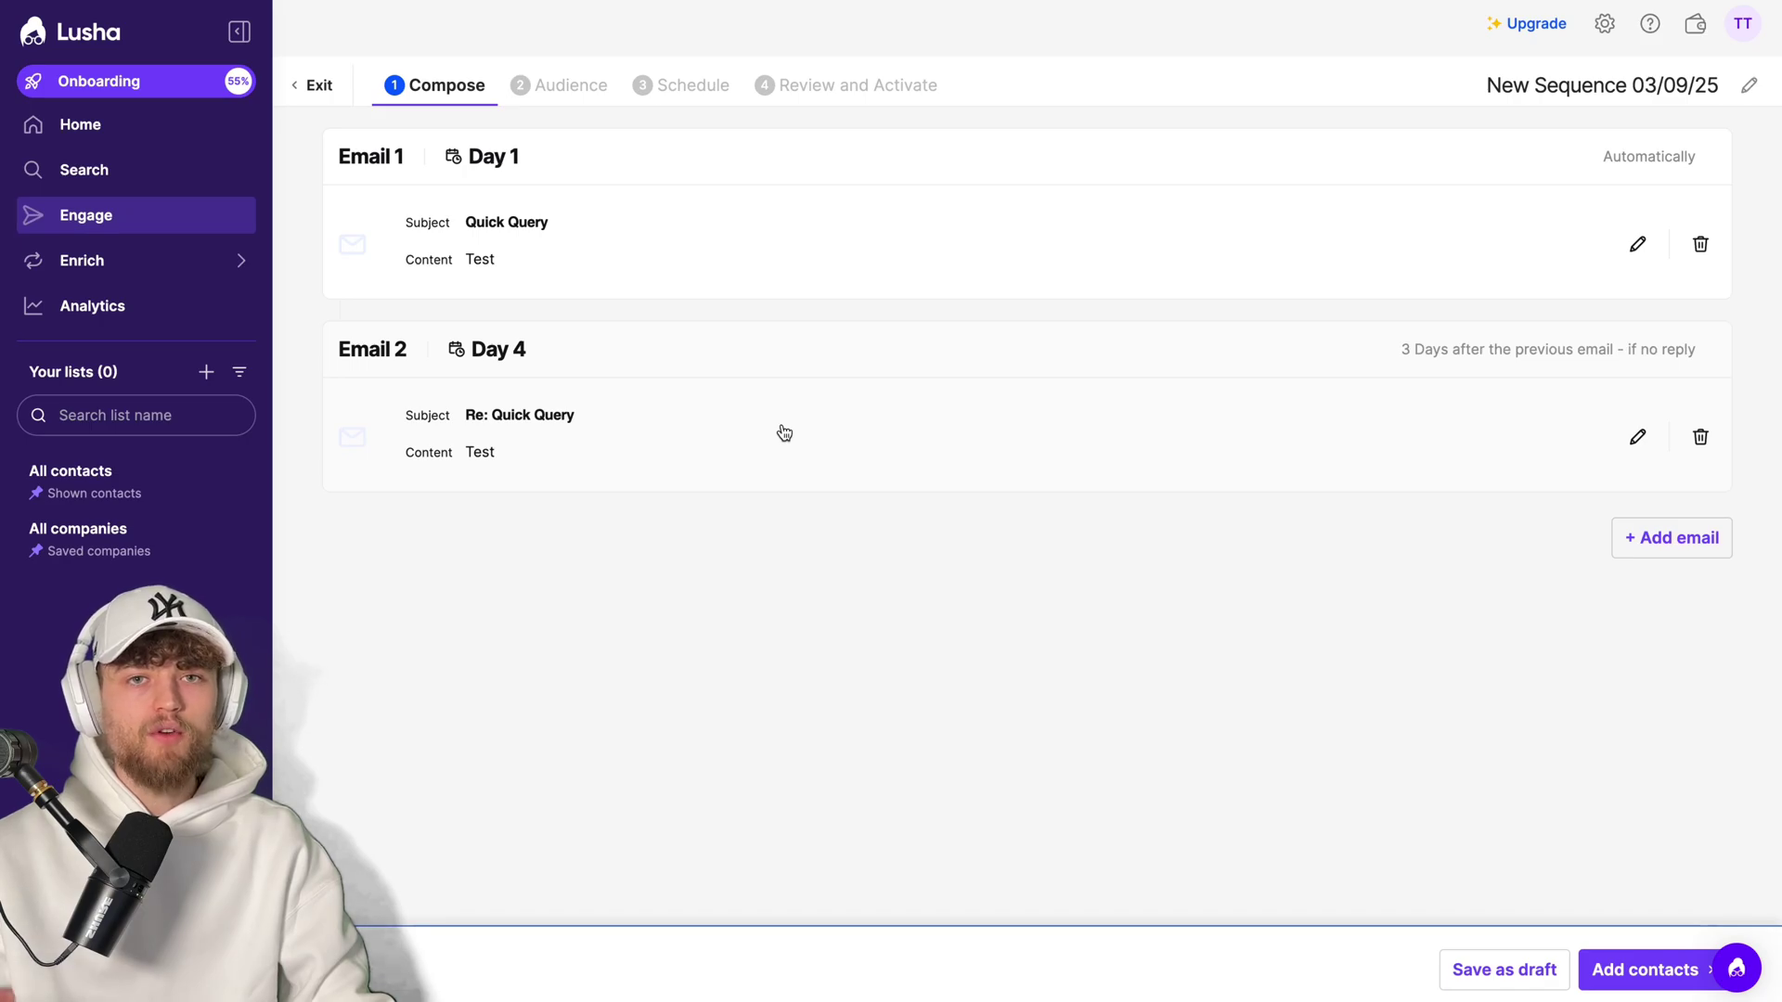
- Discard a third email draft and proceed to adding contacts to the sequence
{"action": "left_click", "coordinate": [1676, 545]}
{"action": "left_click", "coordinate": [1607, 981]}
{"action": "left_click", "coordinate": [1607, 970]}
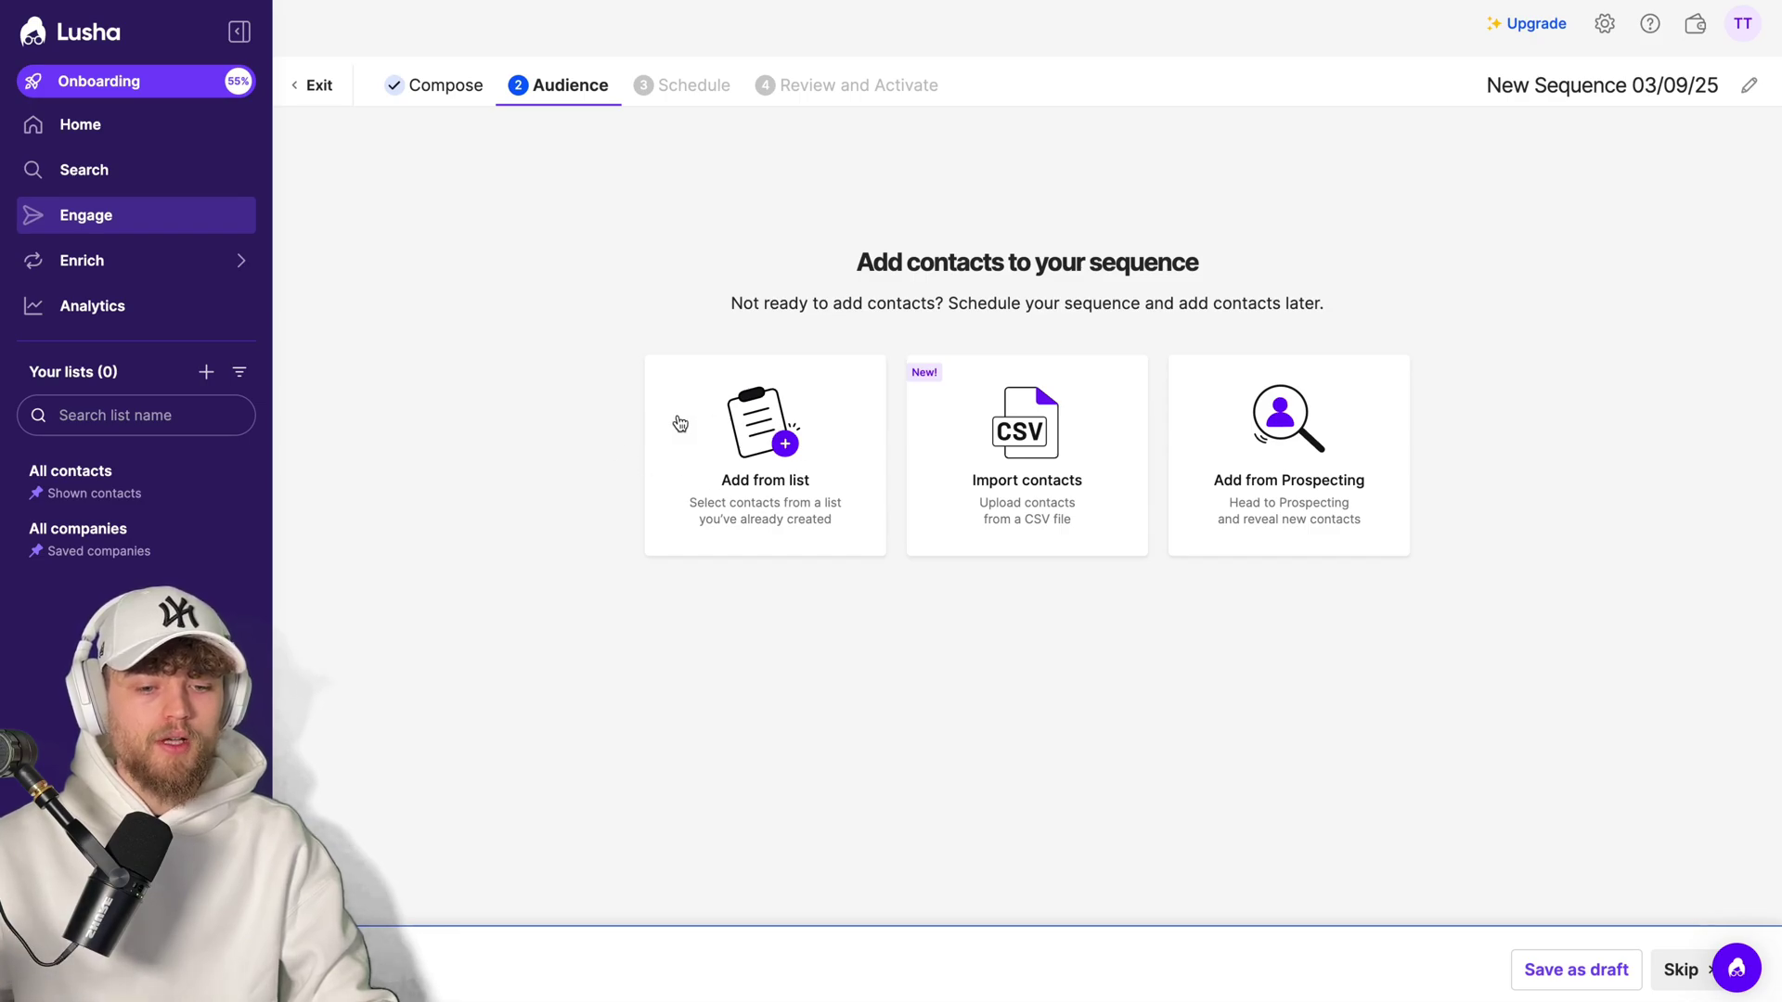
{"action": "left_click", "coordinate": [705, 432]}
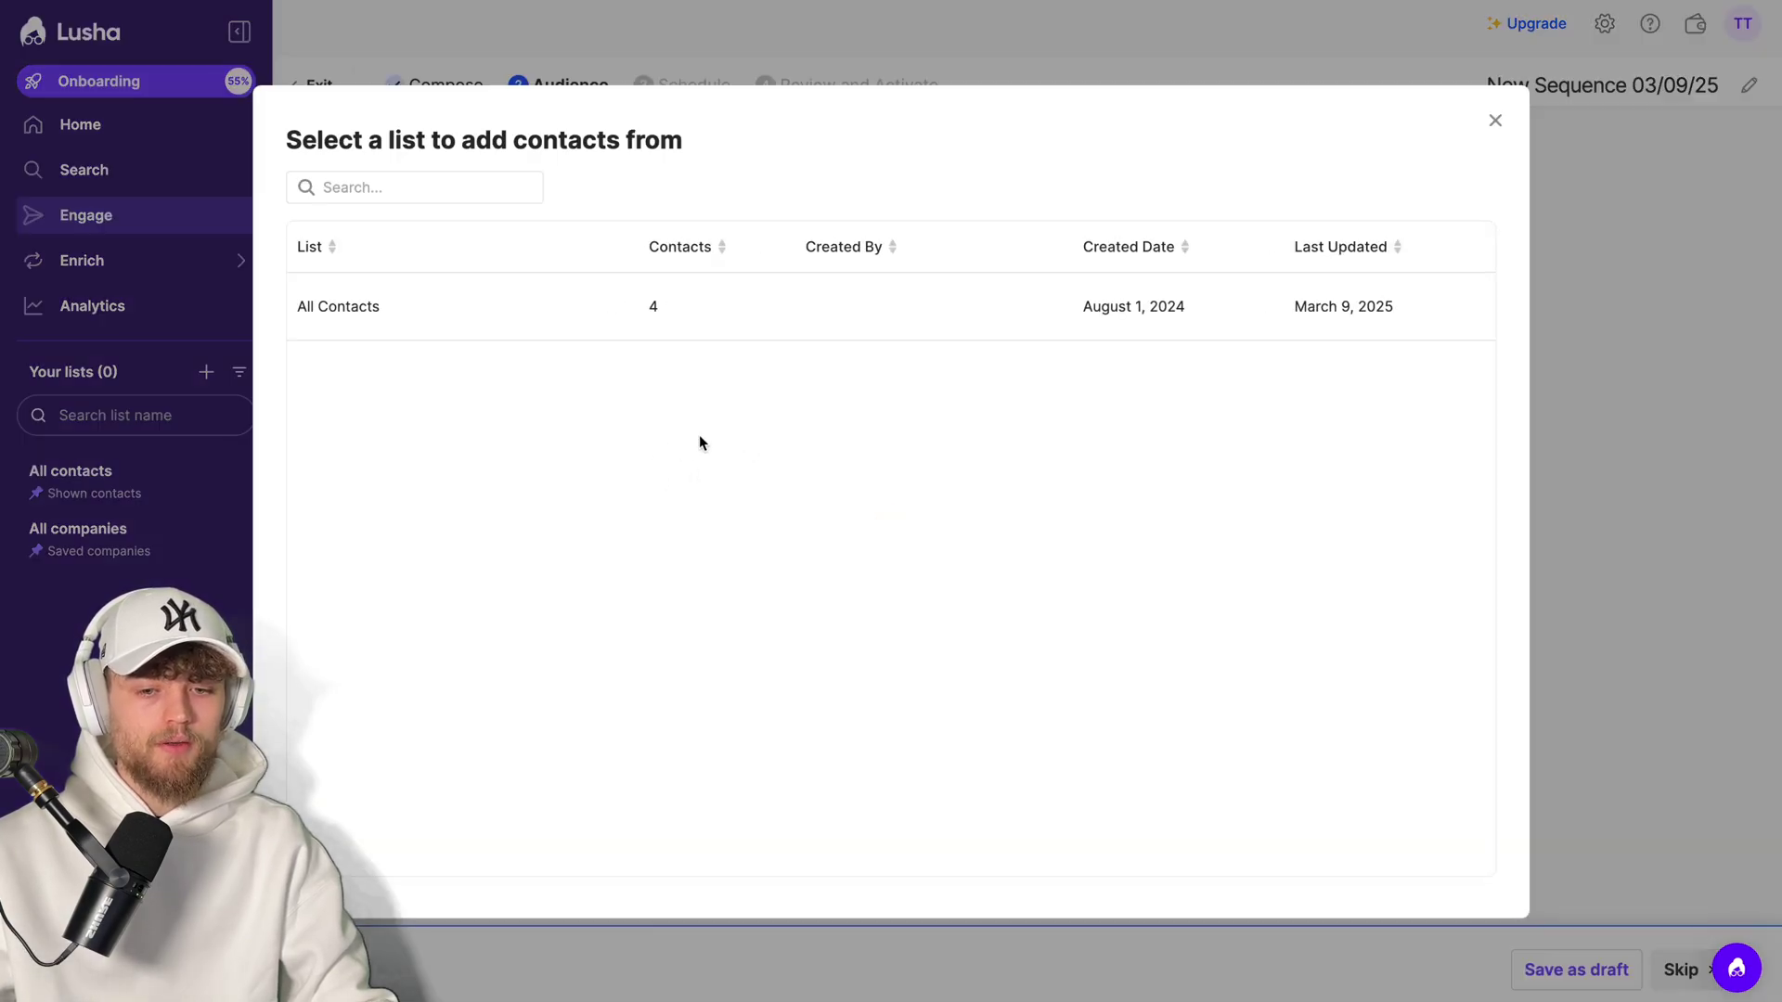
{"action": "left_click", "coordinate": [730, 311]}
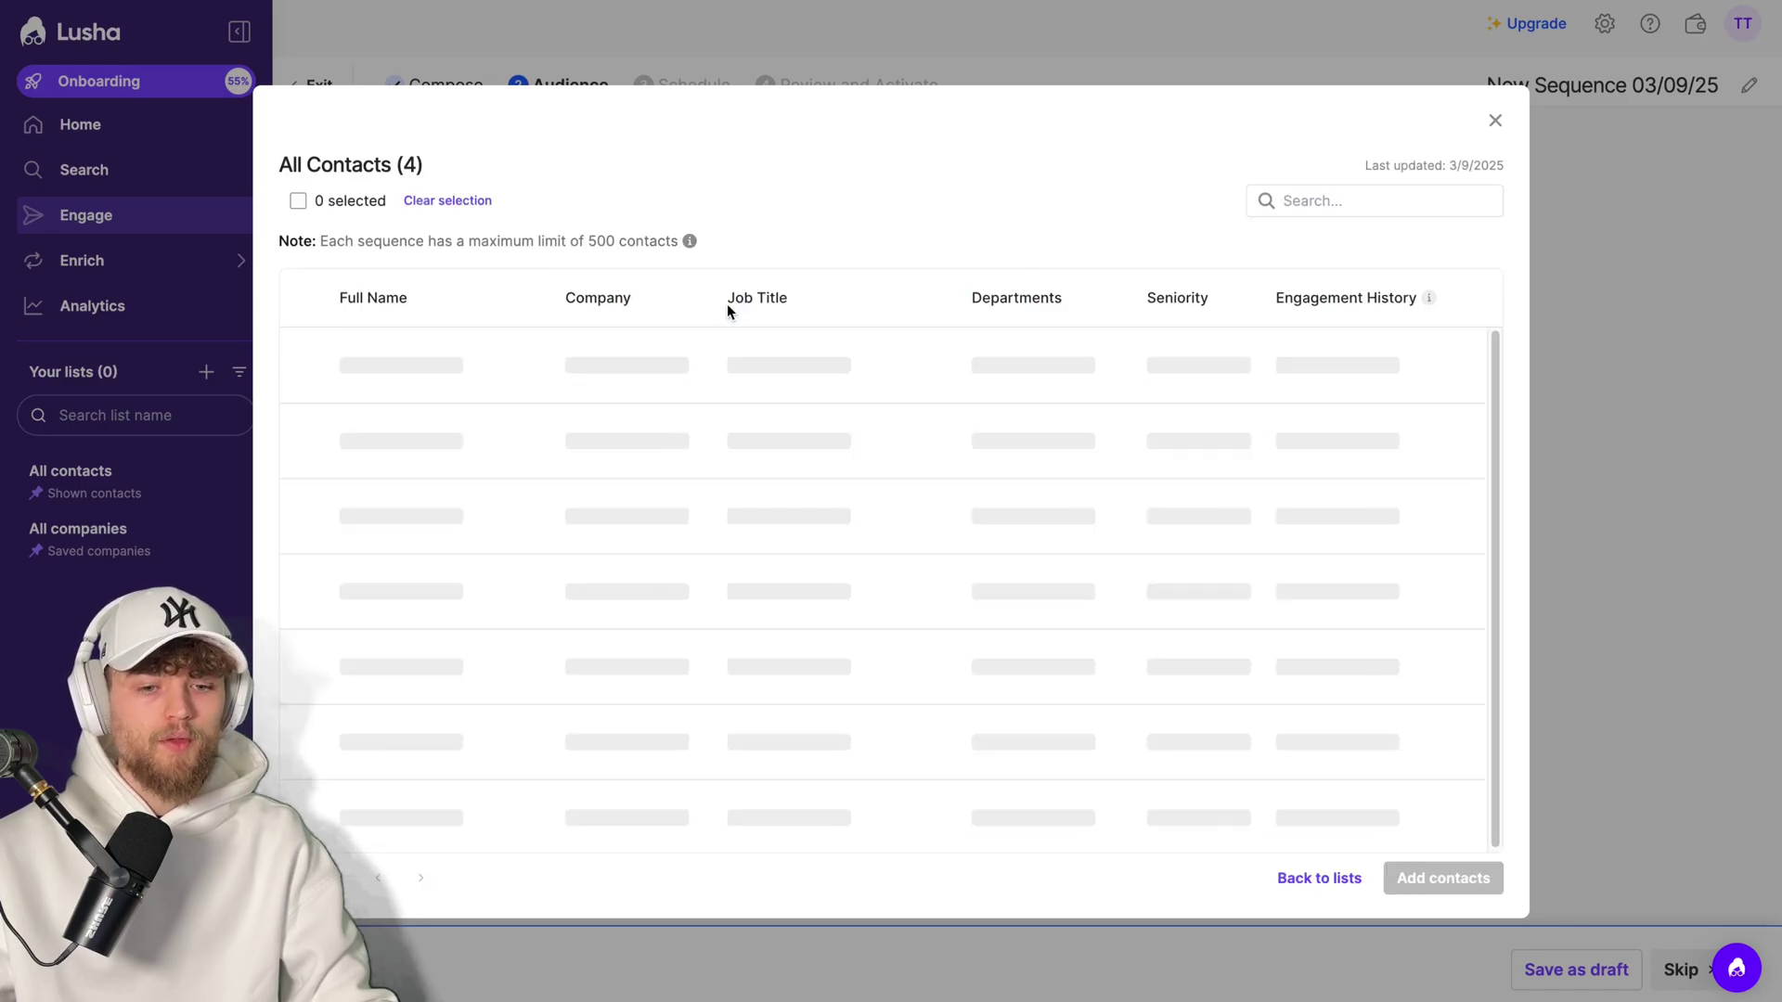
{"action": "left_click", "coordinate": [1495, 122]}
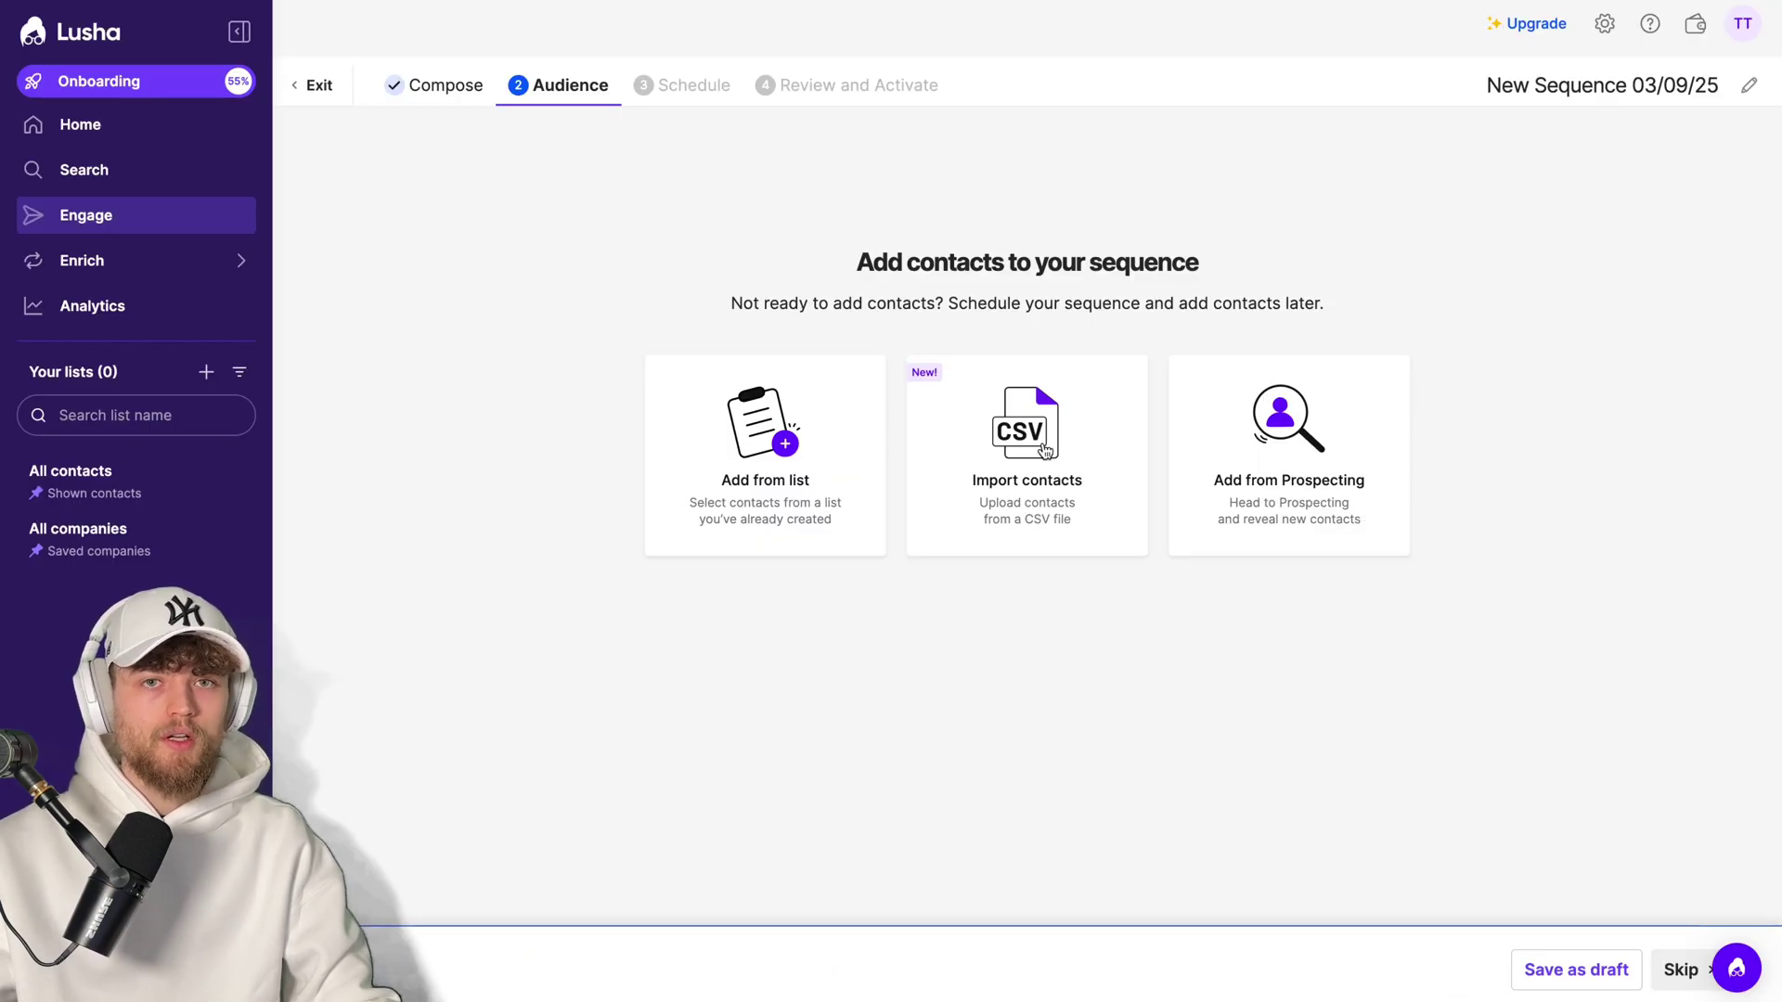
{"action": "left_click", "coordinate": [1045, 451]}
{"action": "left_click", "coordinate": [1280, 436]}
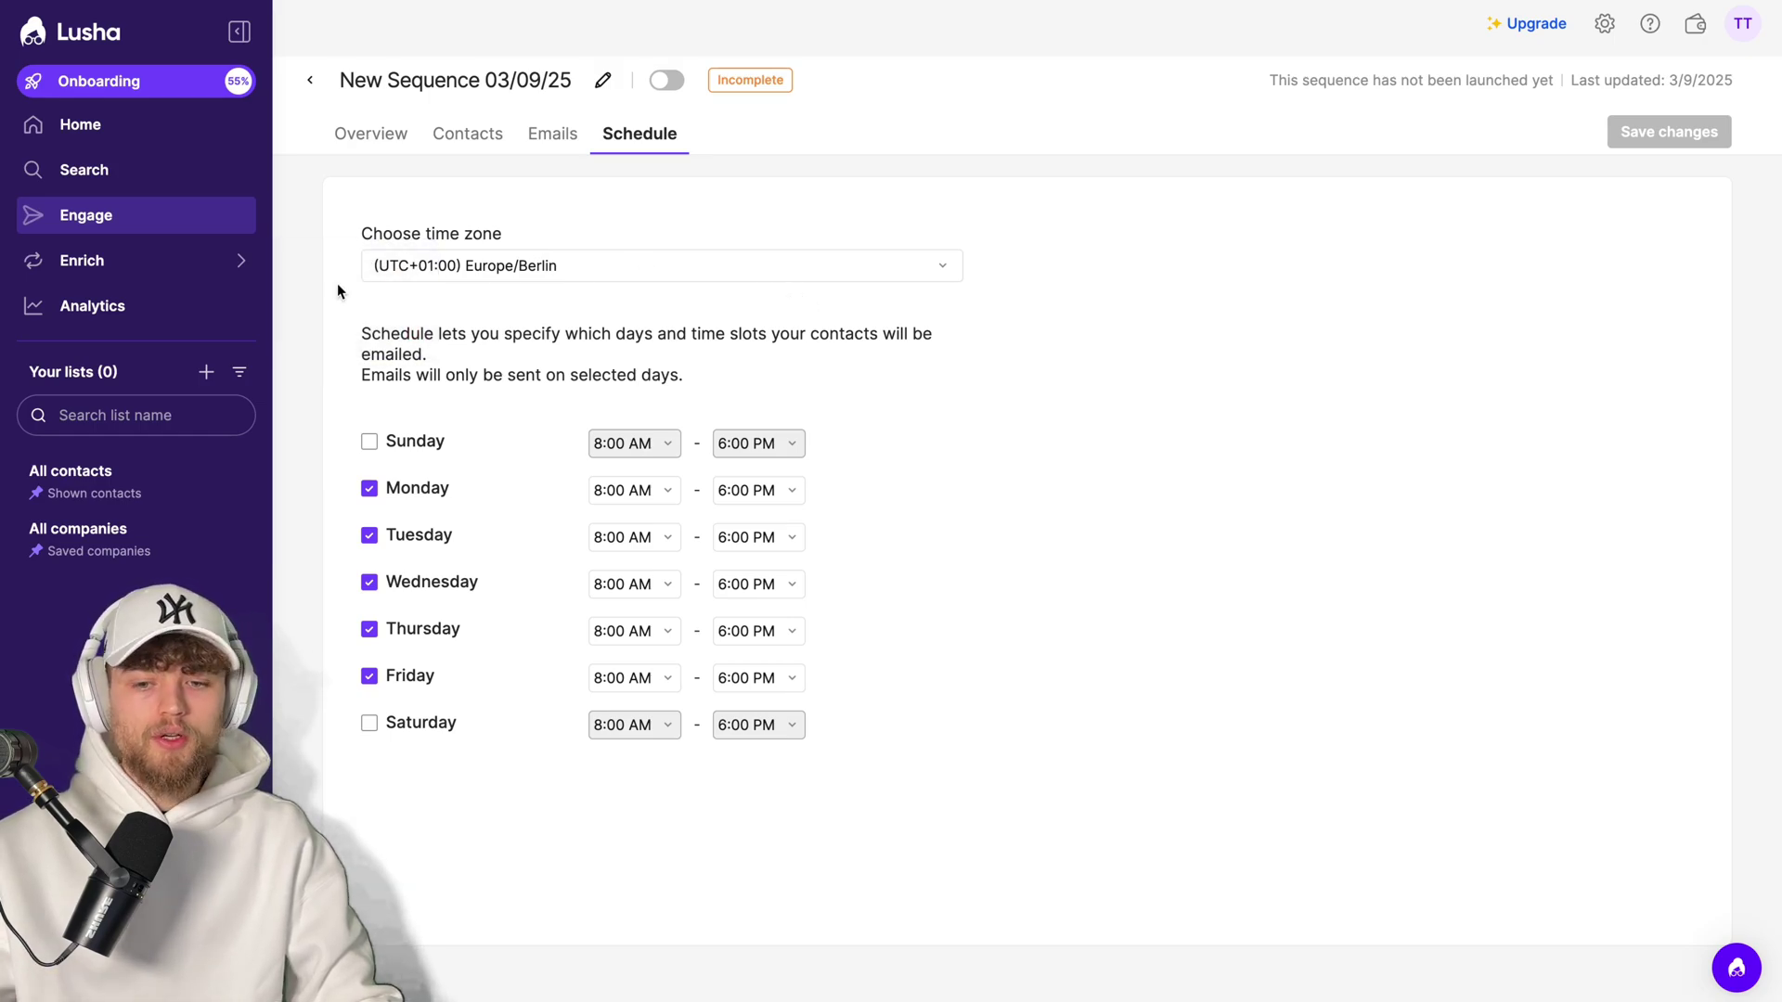
- Show the sequence schedule: Monday–Friday, 8:00 AM–6:00 PM, Europe/Berlin time zone
{"action": "mouse_move", "coordinate": [191, 267]}
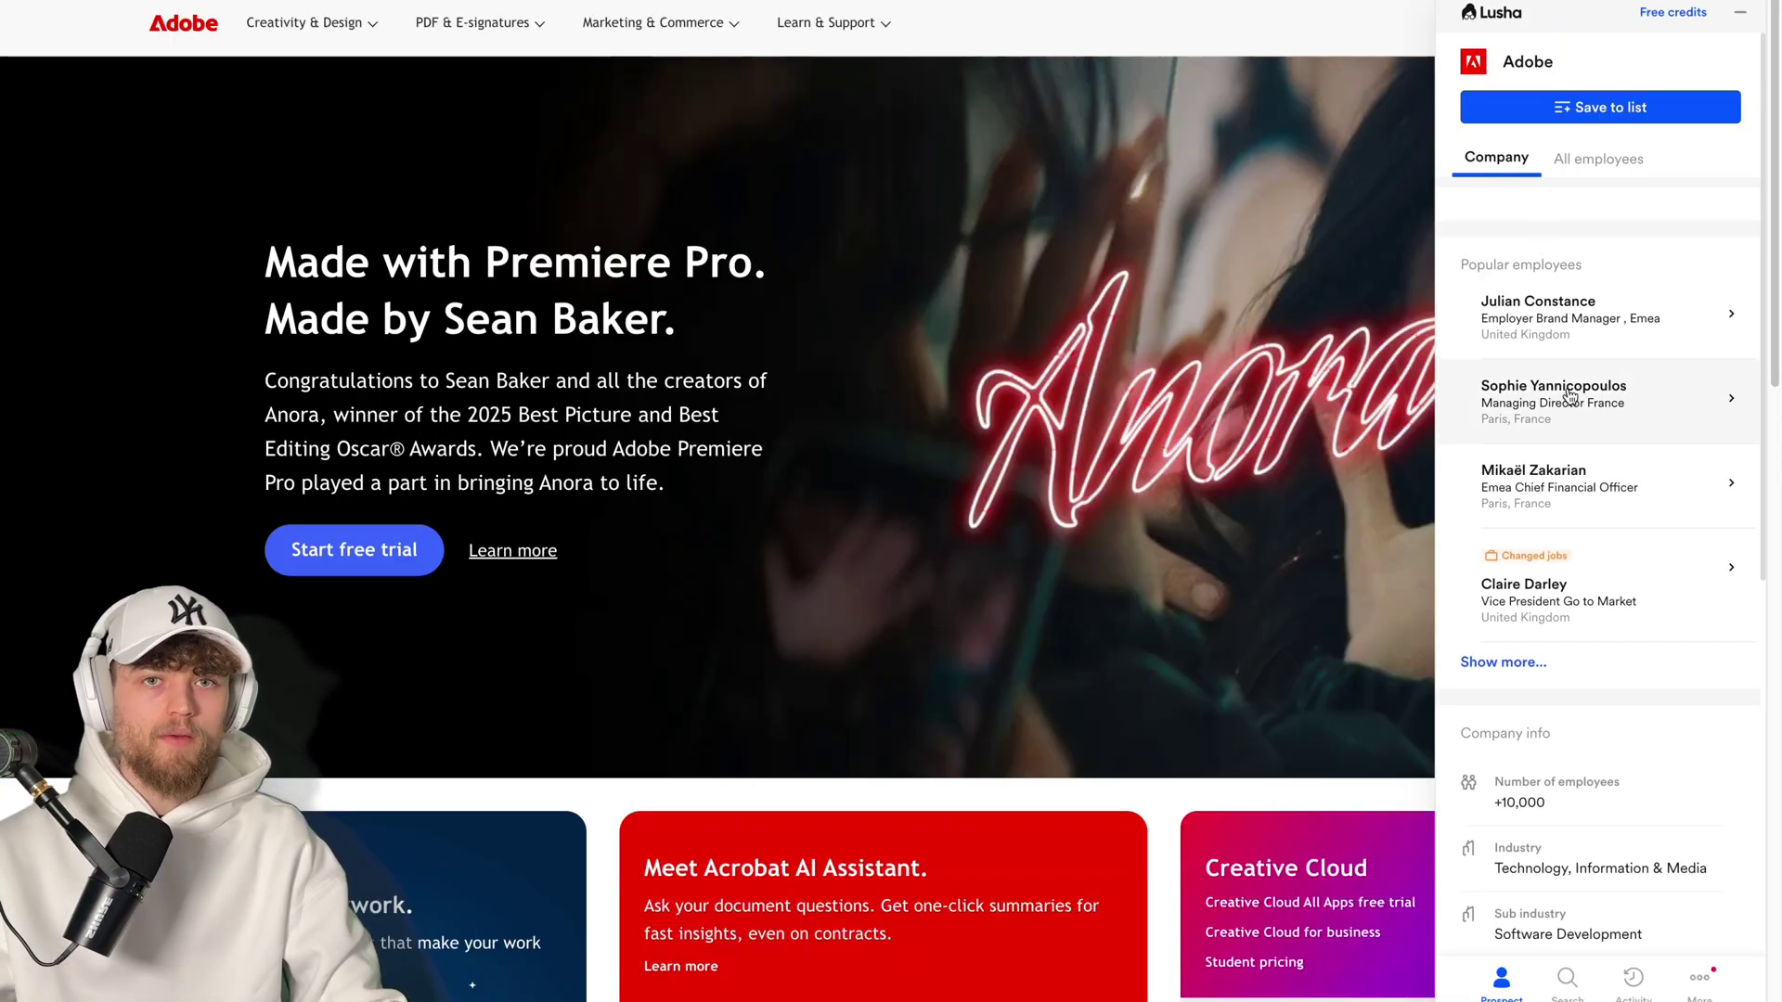
- List all Adobe employees in the Lusha side panel and review the first contact's profile
{"action": "scroll", "coordinate": [1578, 371], "scroll_direction": "down", "scroll_amount": 6}
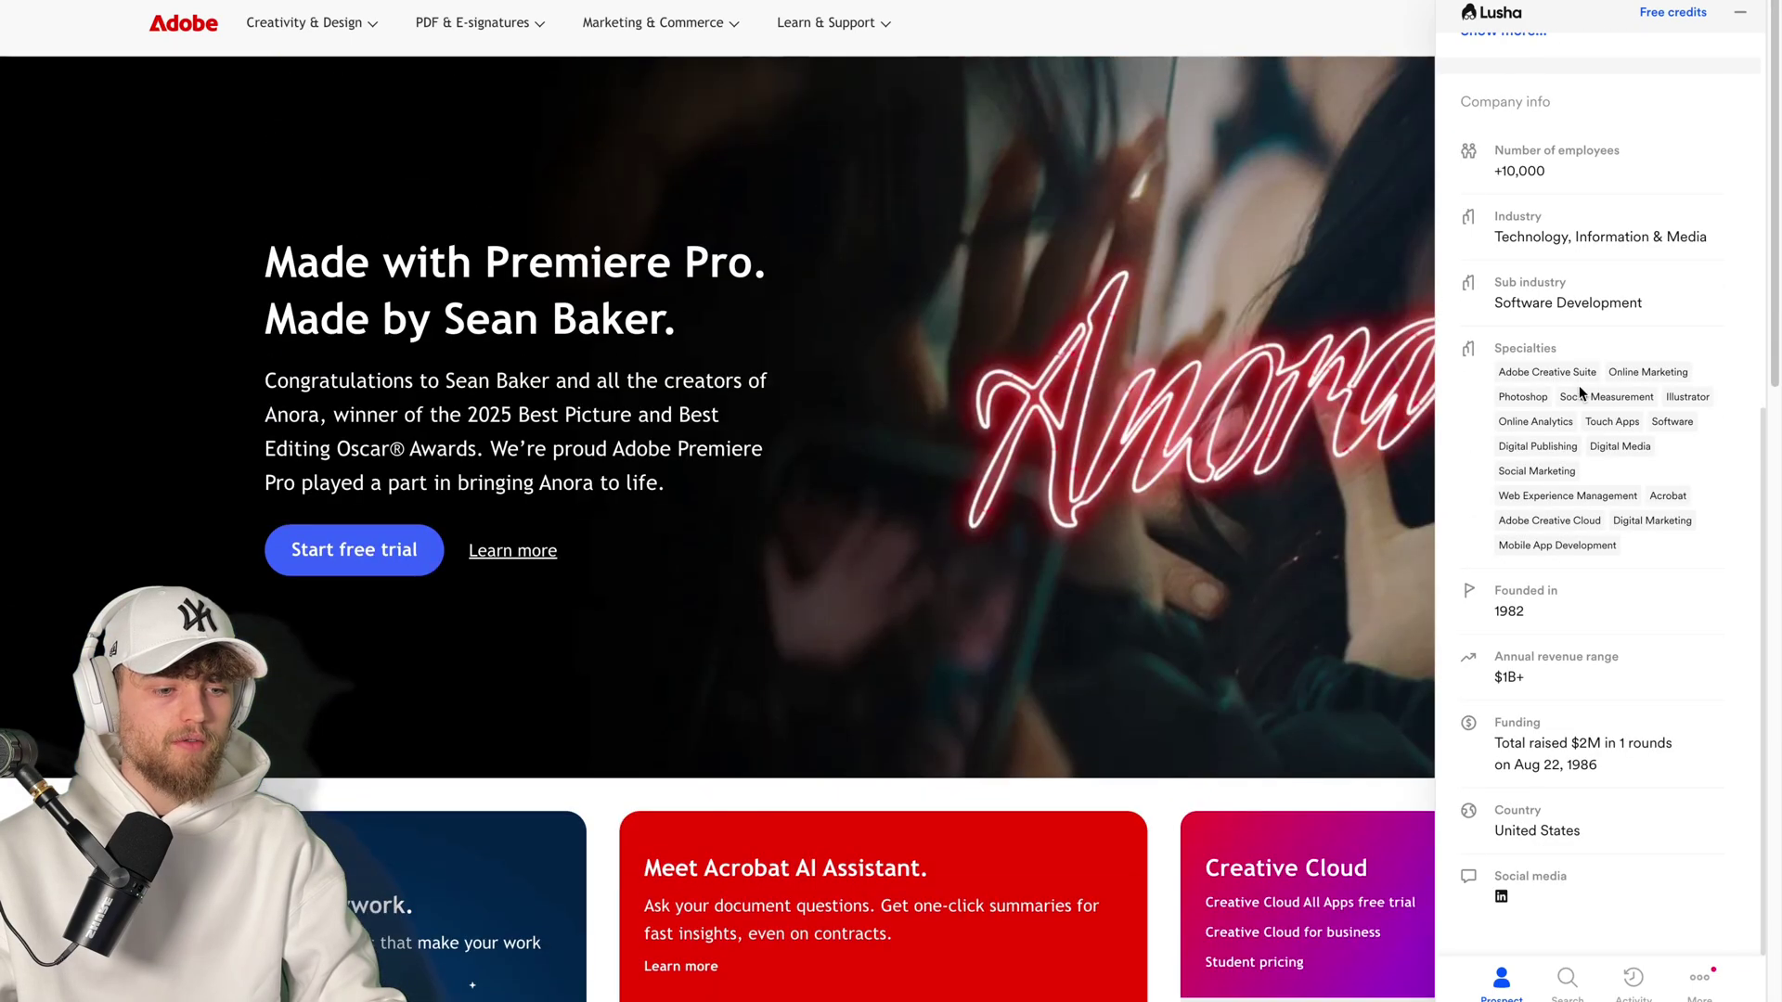
{"action": "scroll", "coordinate": [1595, 209], "scroll_direction": "up", "scroll_amount": 8}
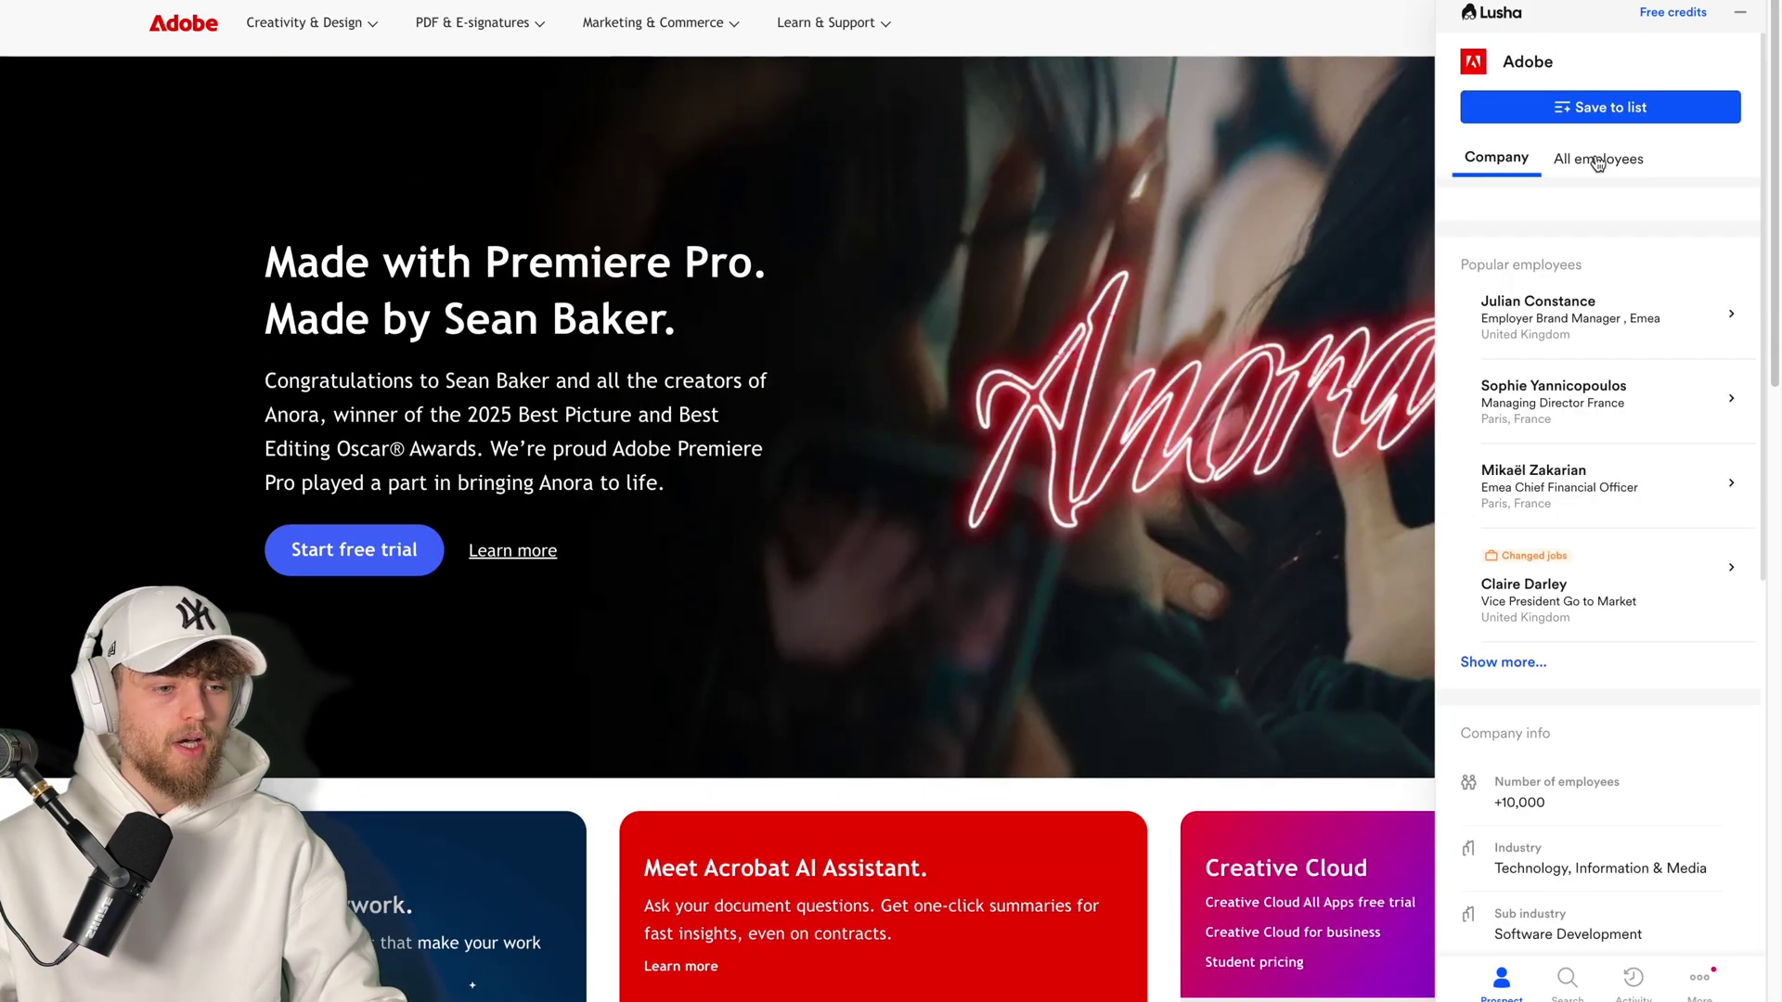
{"action": "left_click", "coordinate": [1596, 158]}
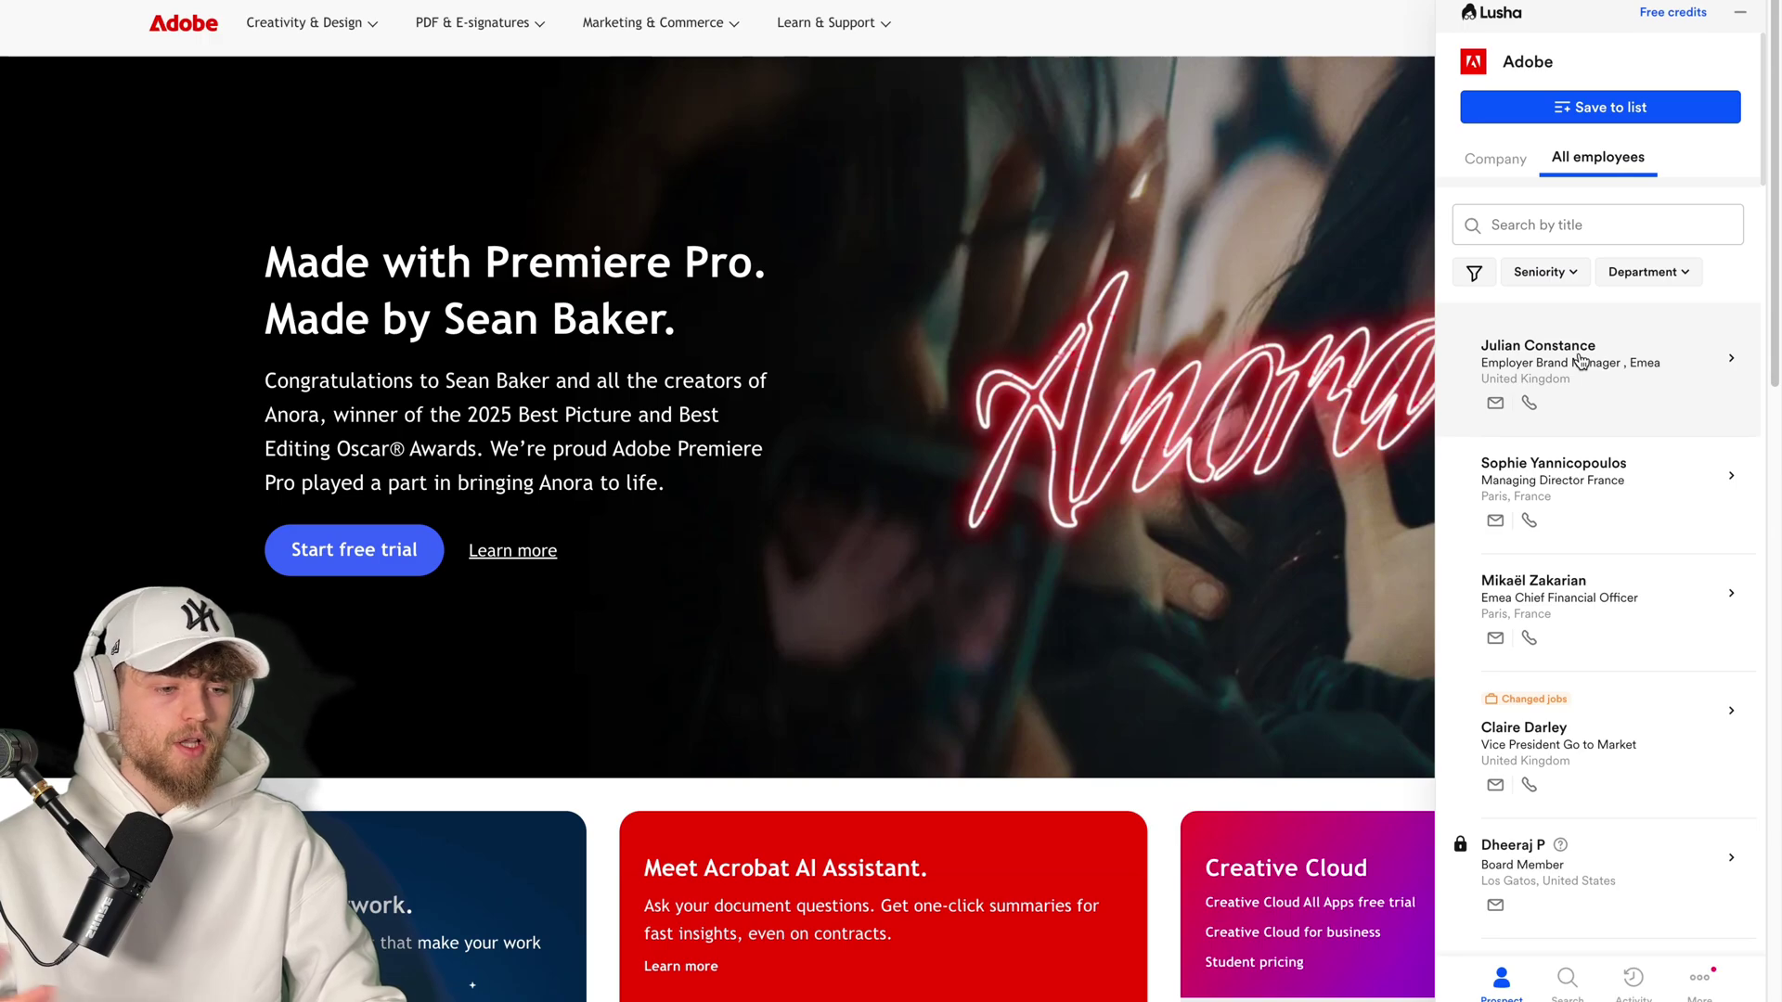
{"action": "left_click", "coordinate": [1581, 361]}
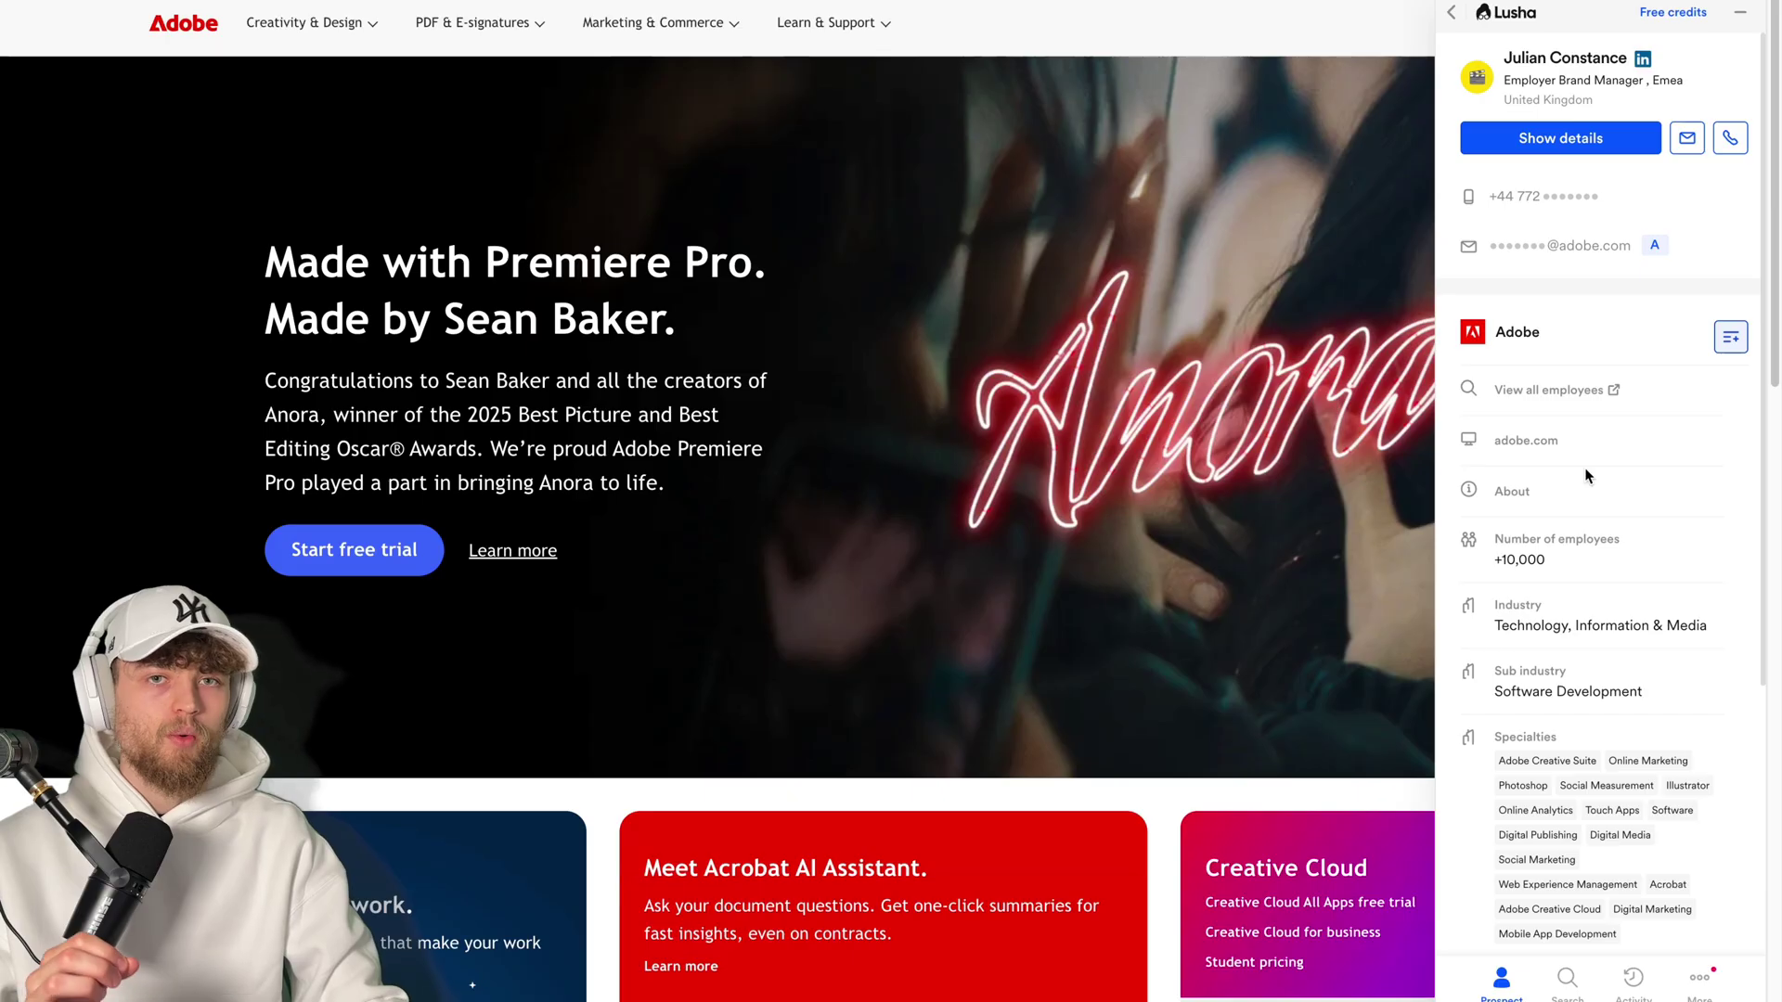
{"action": "scroll", "coordinate": [1586, 476], "scroll_direction": "down", "scroll_amount": 4}
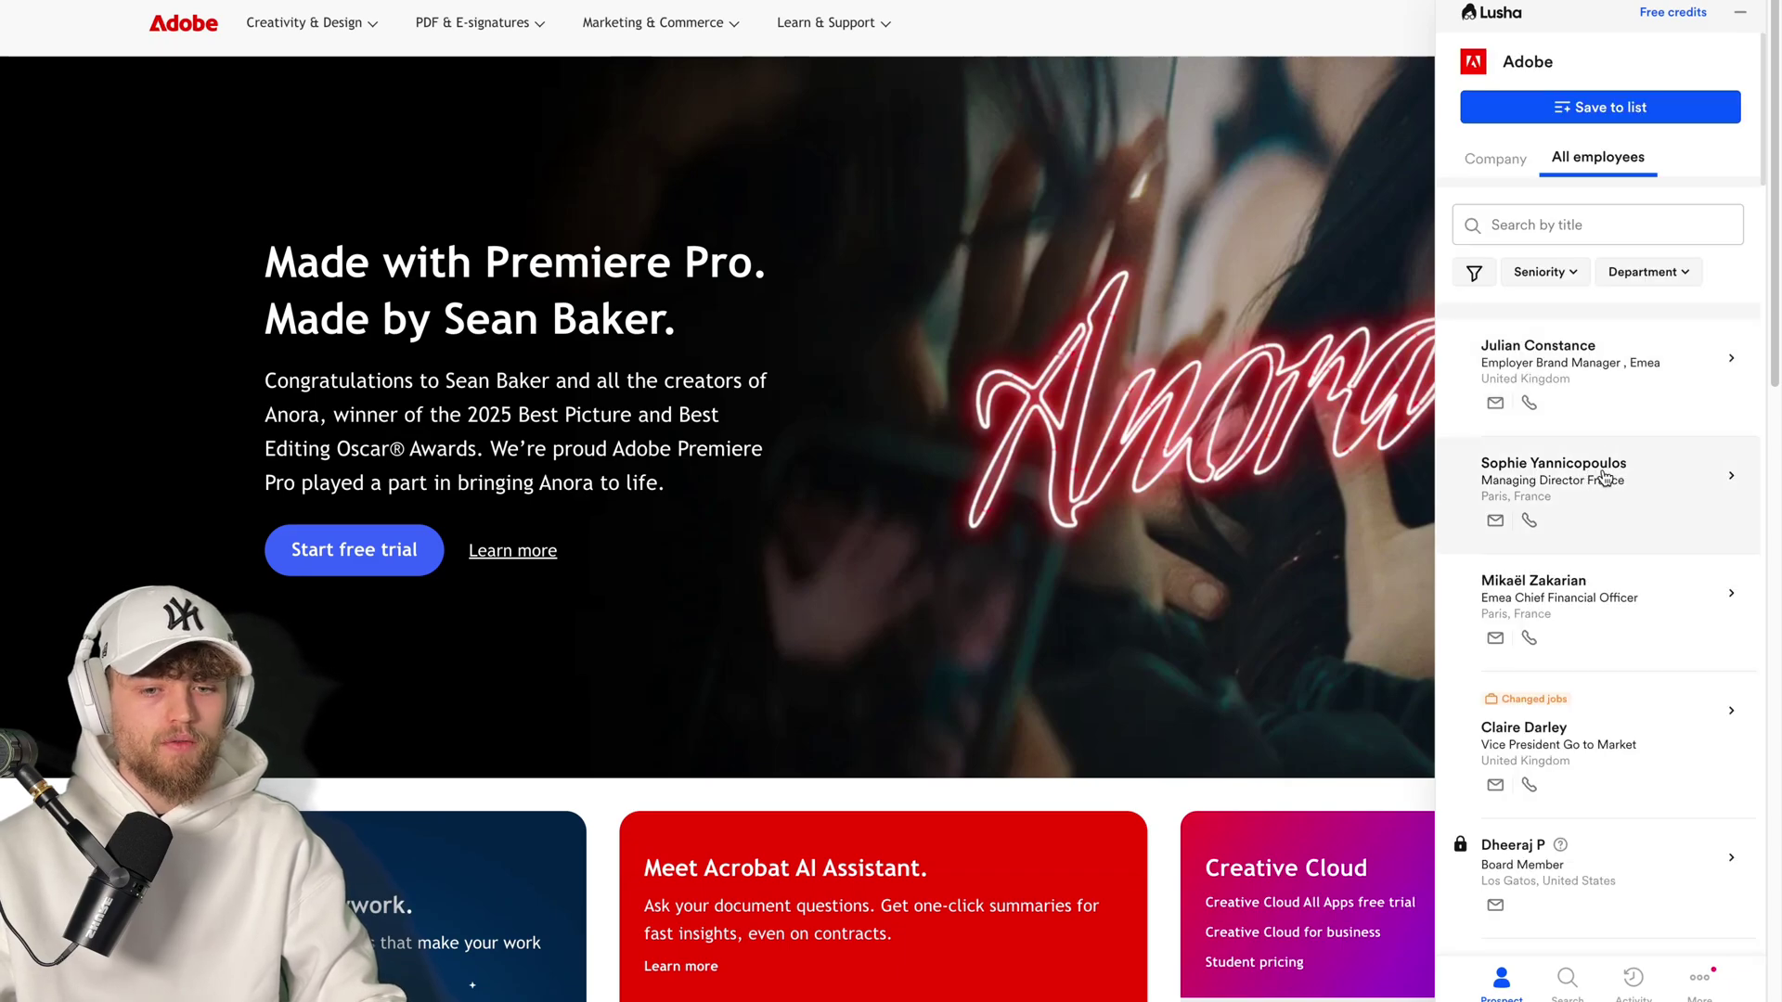
{"action": "scroll", "coordinate": [1620, 460], "scroll_direction": "down", "scroll_amount": 15}
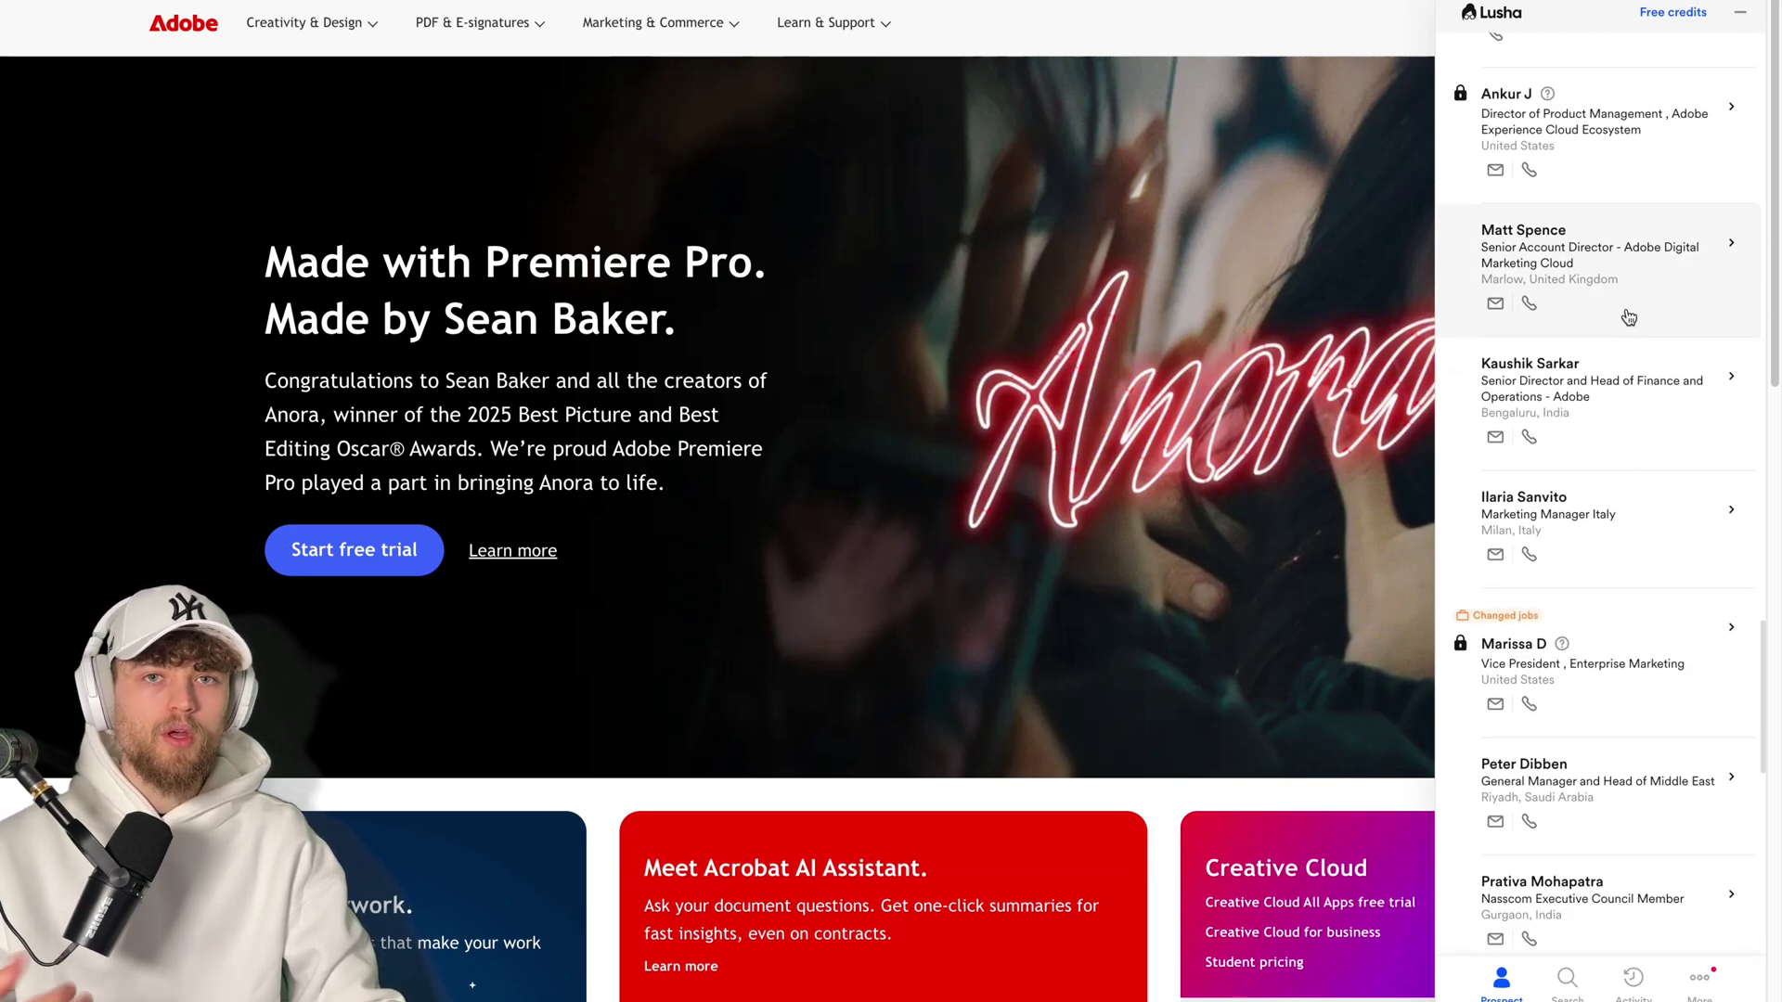
{"action": "scroll", "coordinate": [1619, 232], "scroll_direction": "up", "scroll_amount": 15}
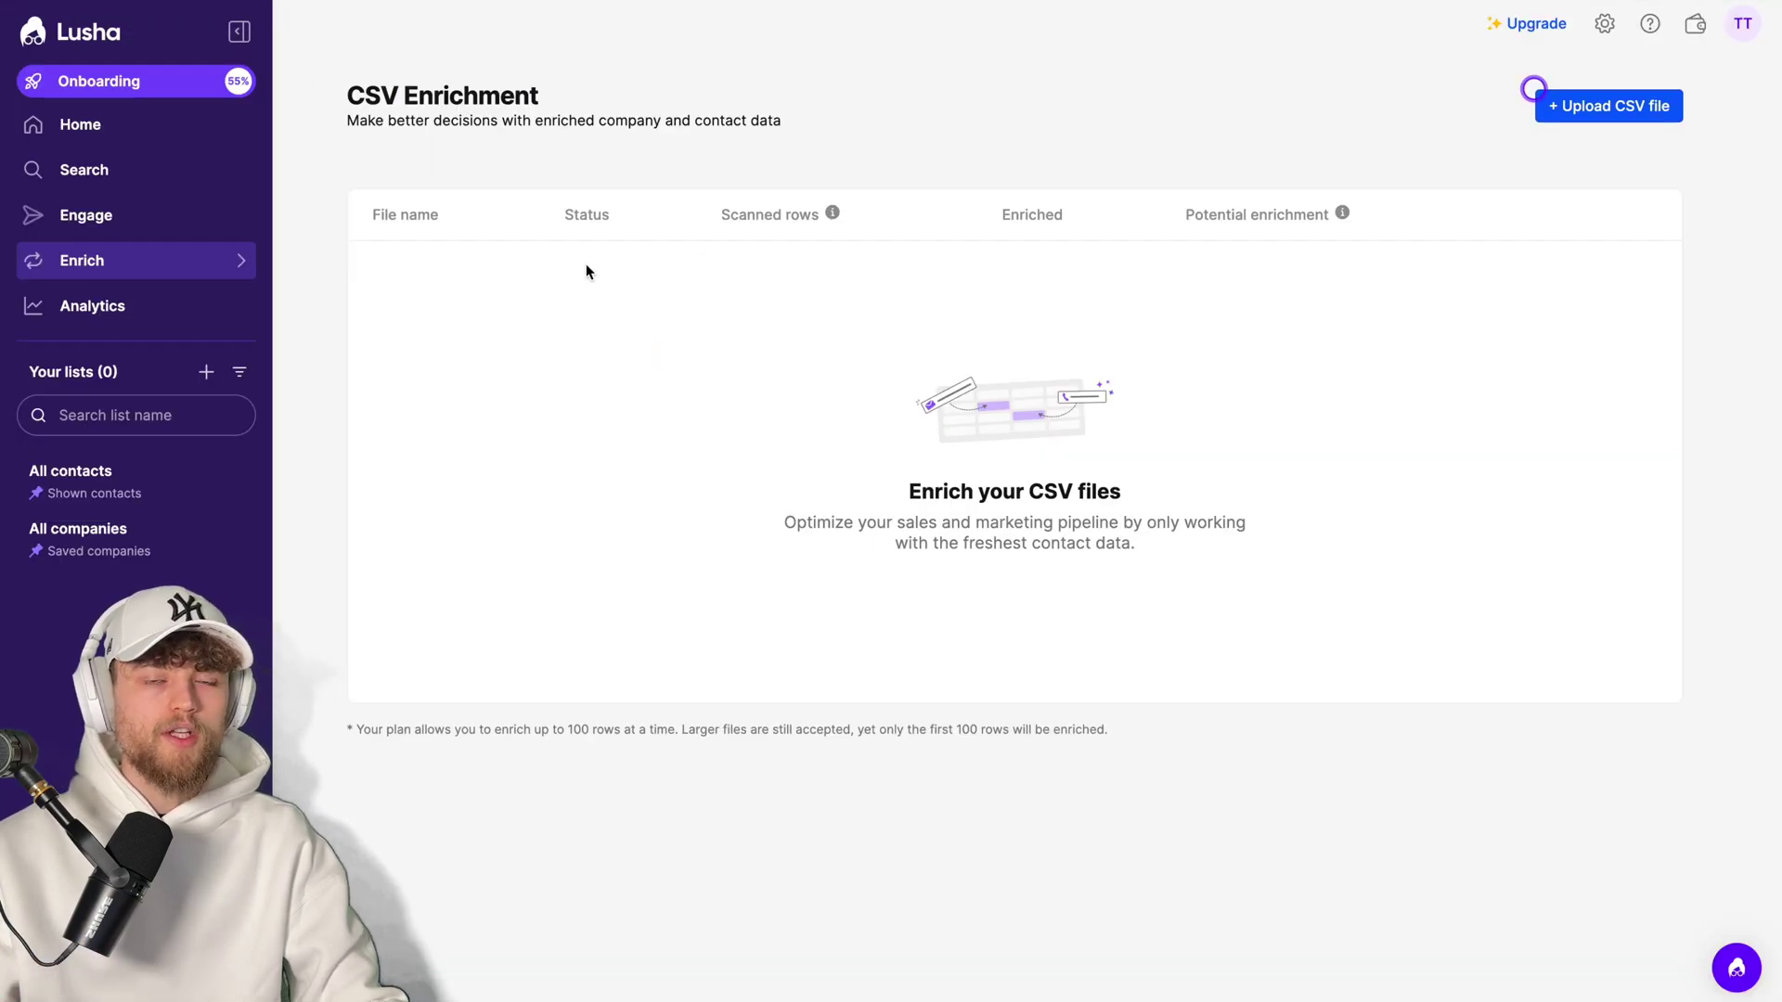
- Show this month's usage: 12 credits used, 0 saved contacts, 4 collected details
{"action": "mouse_move", "coordinate": [208, 264]}
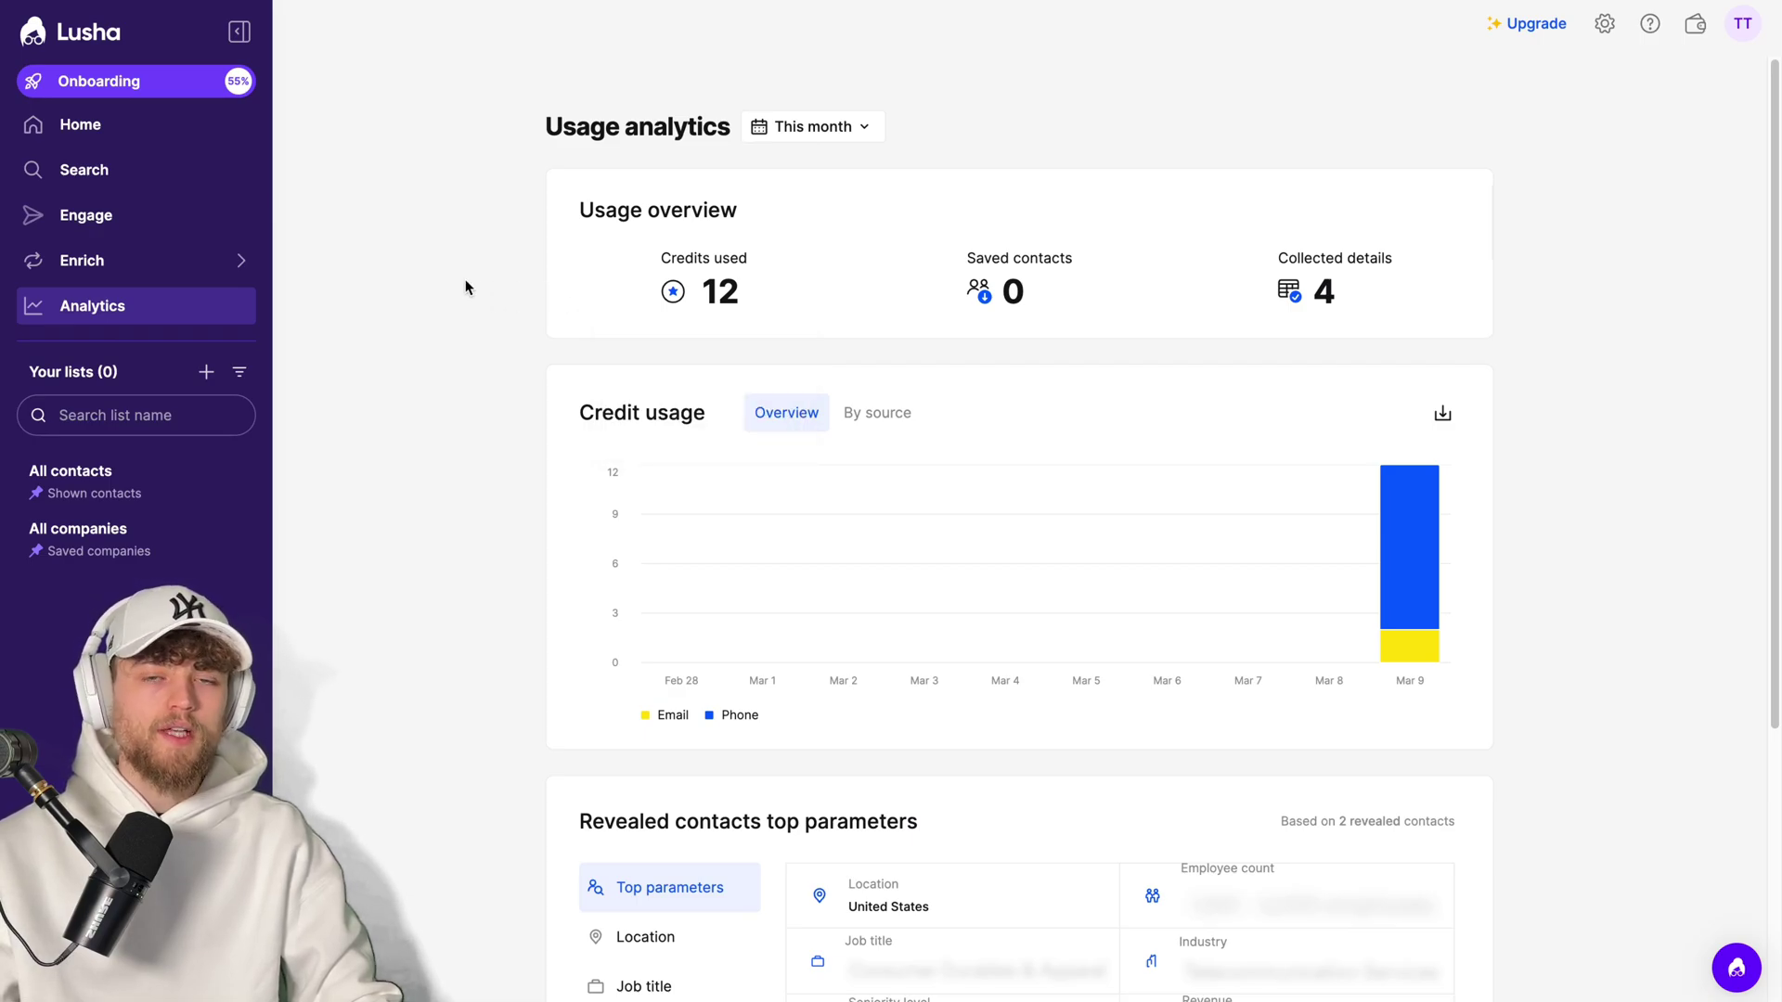
{"action": "scroll", "coordinate": [466, 286], "scroll_direction": "down", "scroll_amount": 4}
{"action": "scroll", "coordinate": [468, 288], "scroll_direction": "up", "scroll_amount": 4}
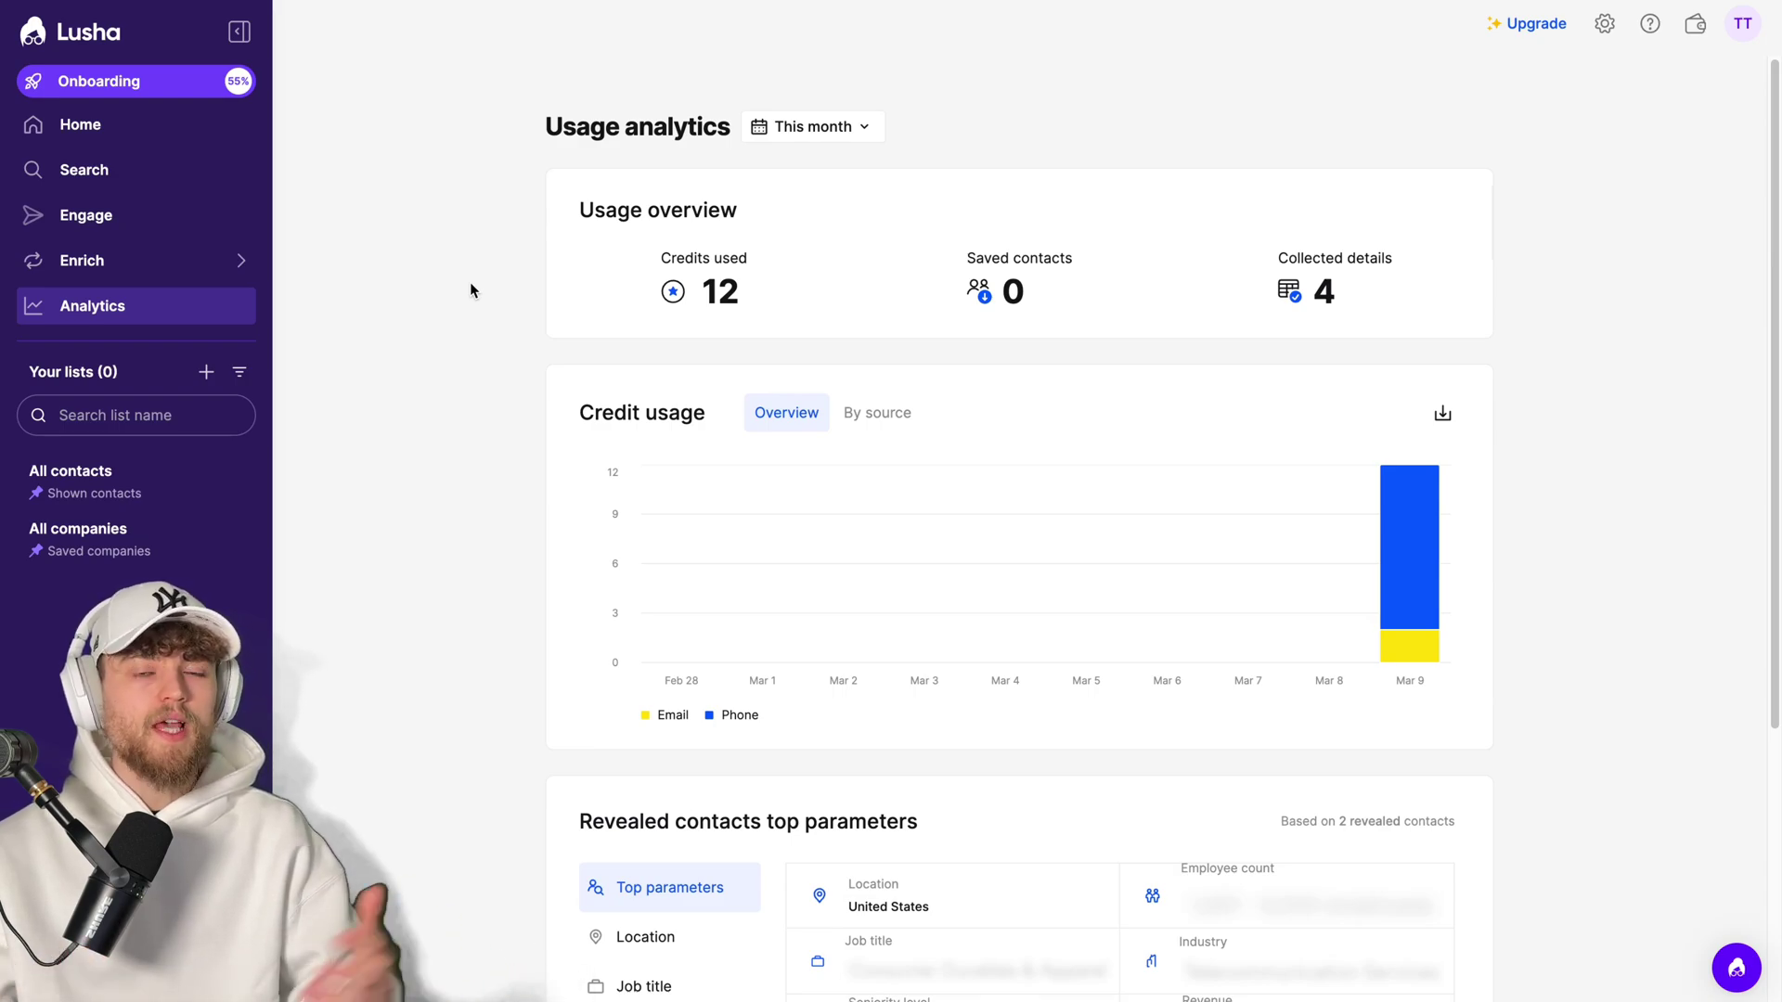
{"action": "left_click", "coordinate": [724, 2]}
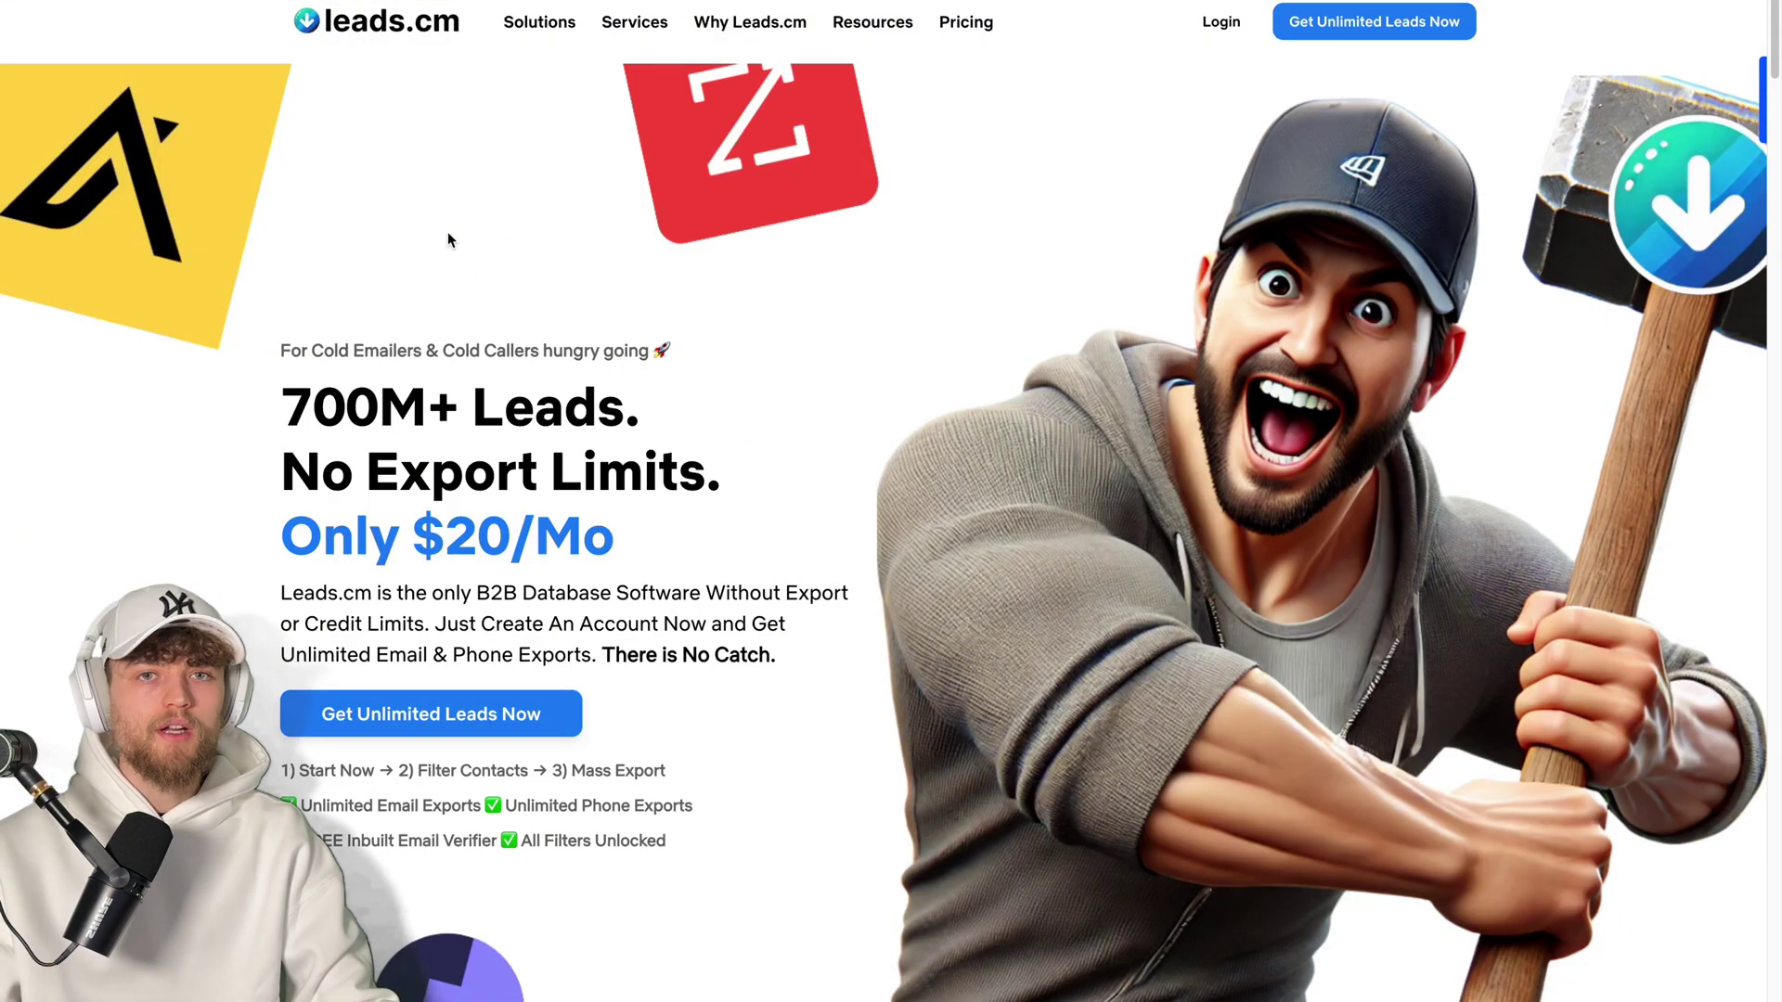
{"action": "left_click", "coordinate": [575, 2]}
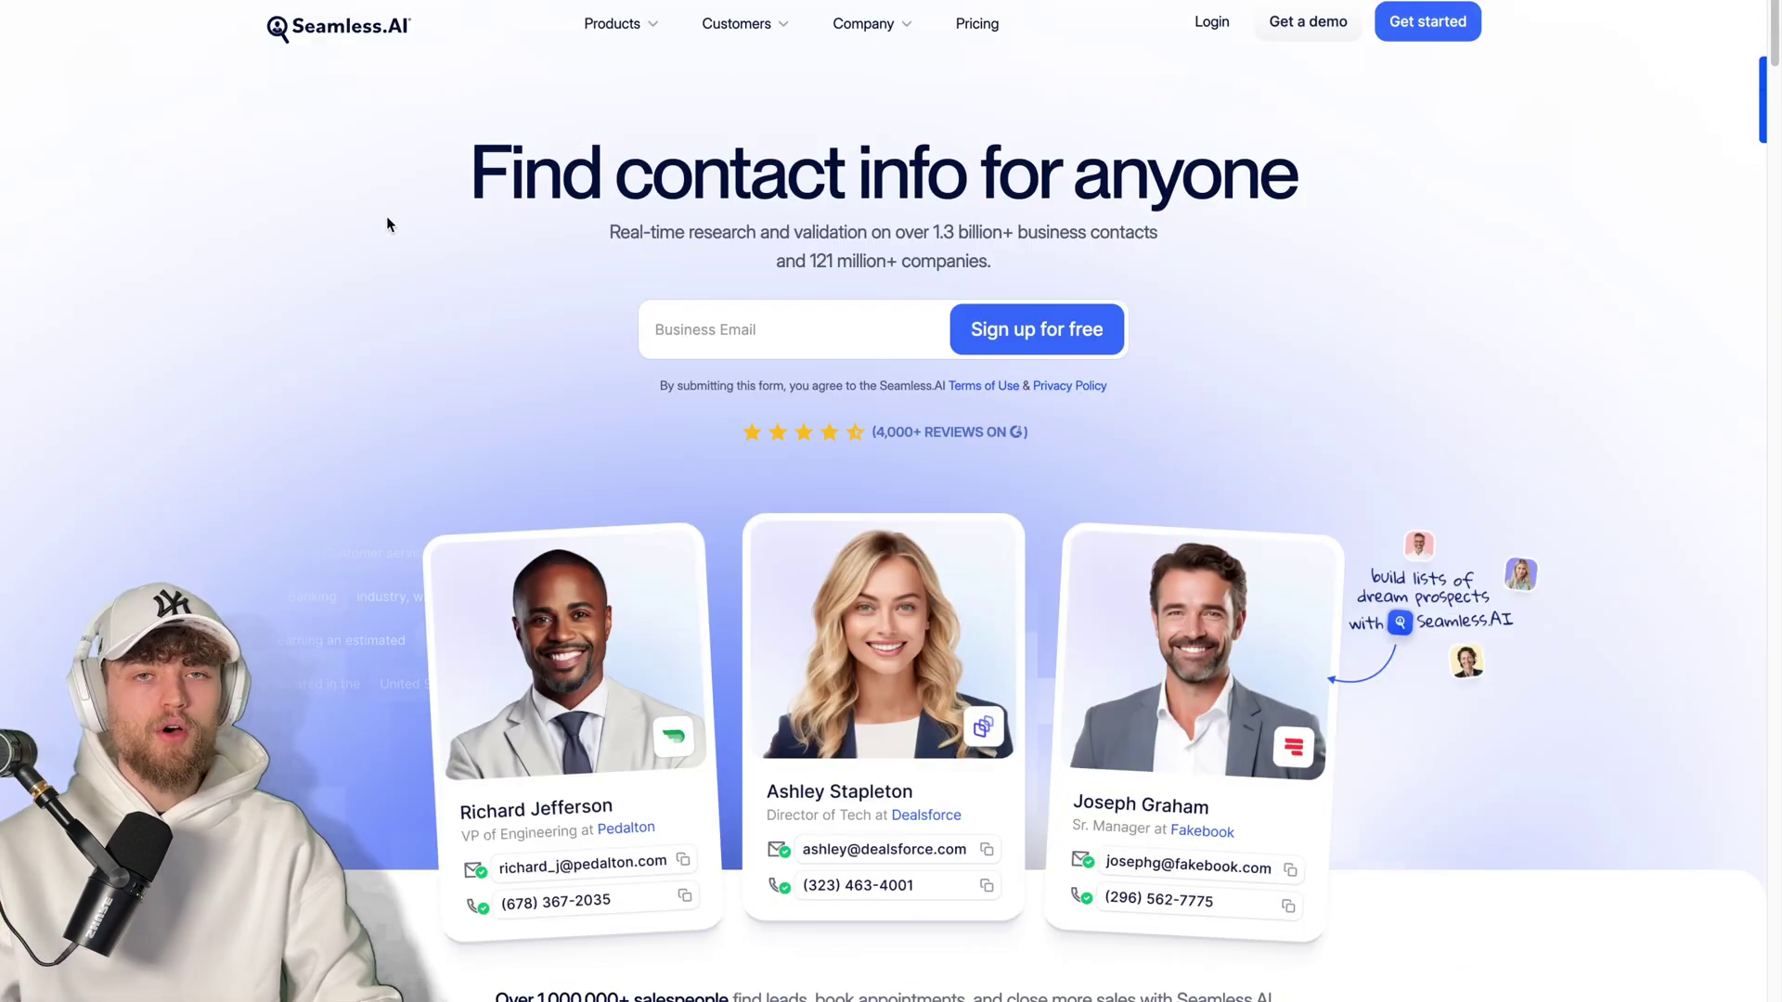
{"action": "left_click", "coordinate": [200, 2]}
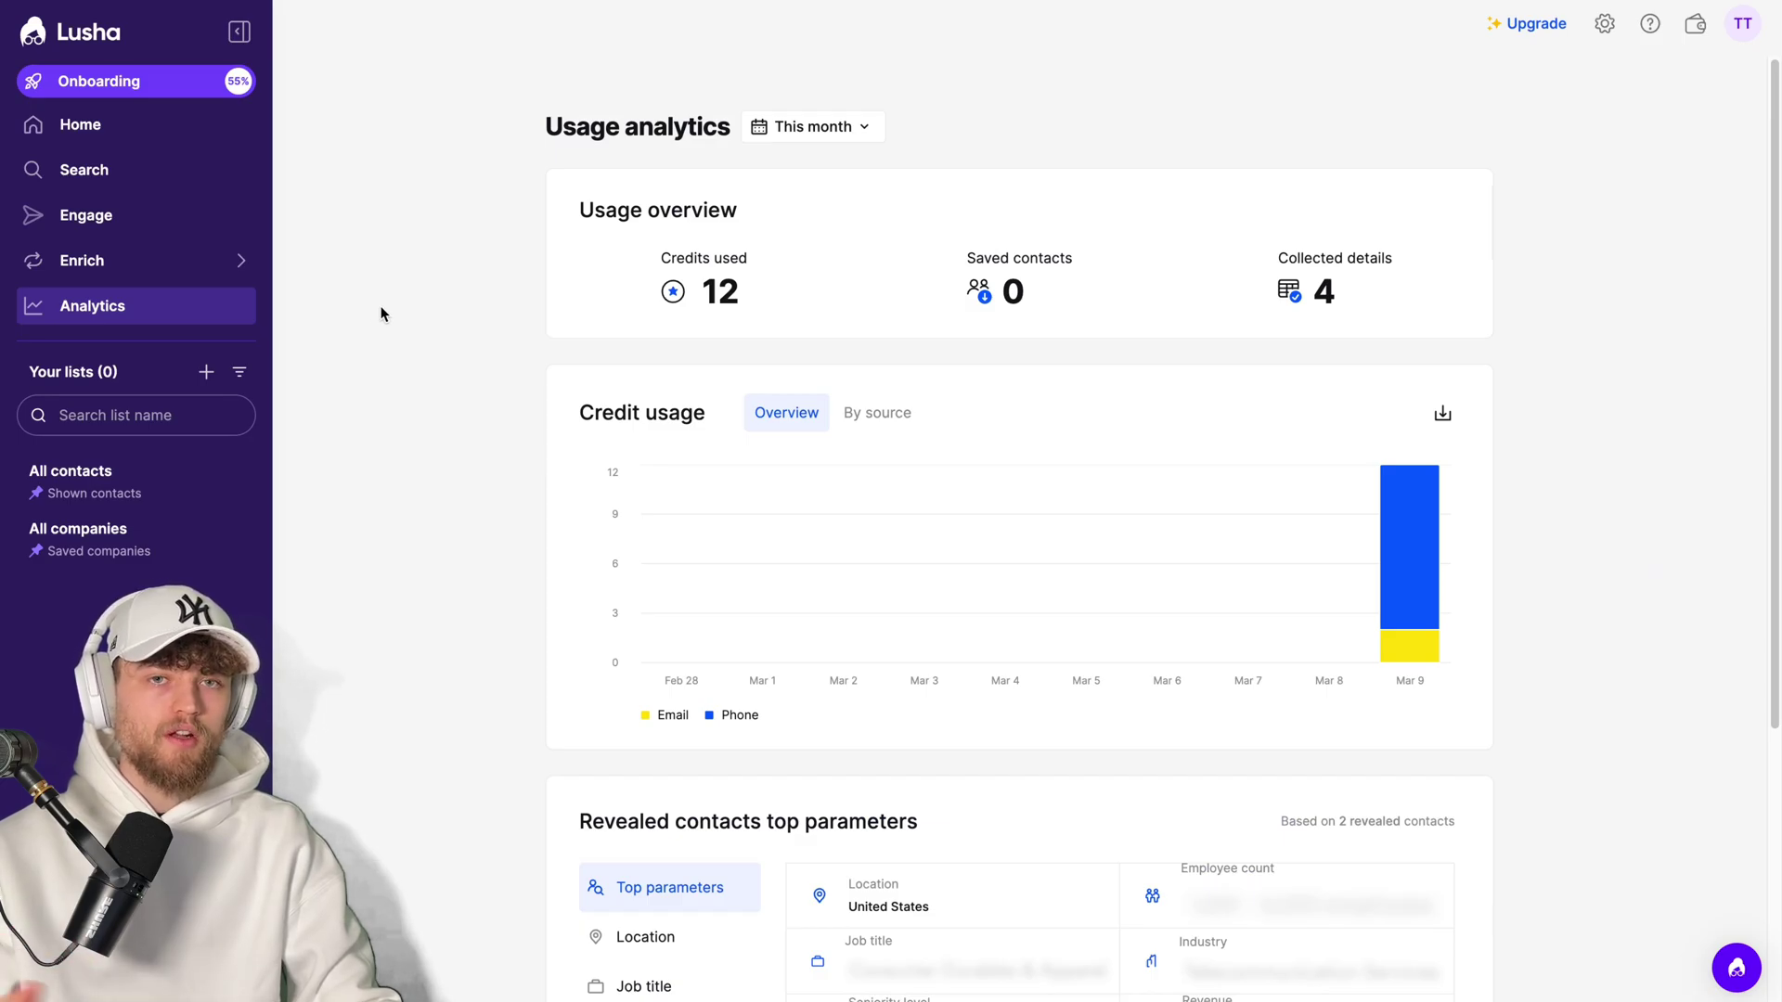
{"action": "left_click", "coordinate": [167, 221]}
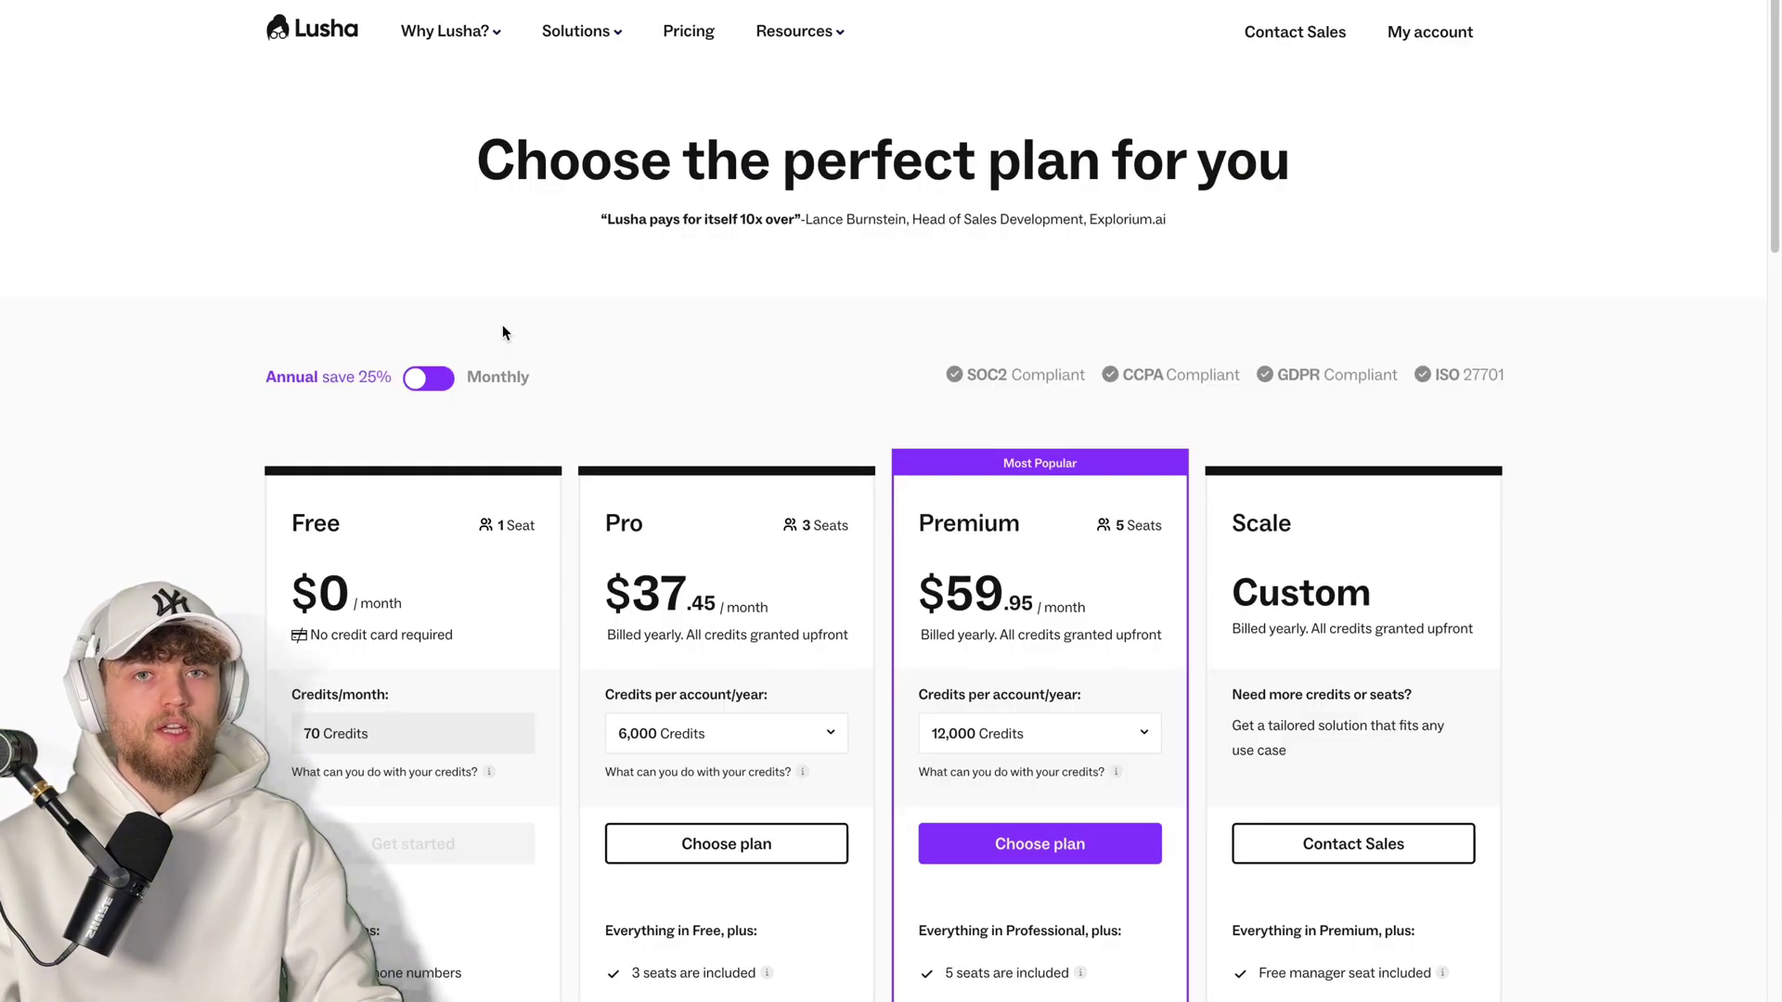
- Scroll through the pricing plans and show the Premium plan's credit amount options
{"action": "left_click_drag", "start_coordinate": [1775, 45], "coordinate": [1776, 136]}
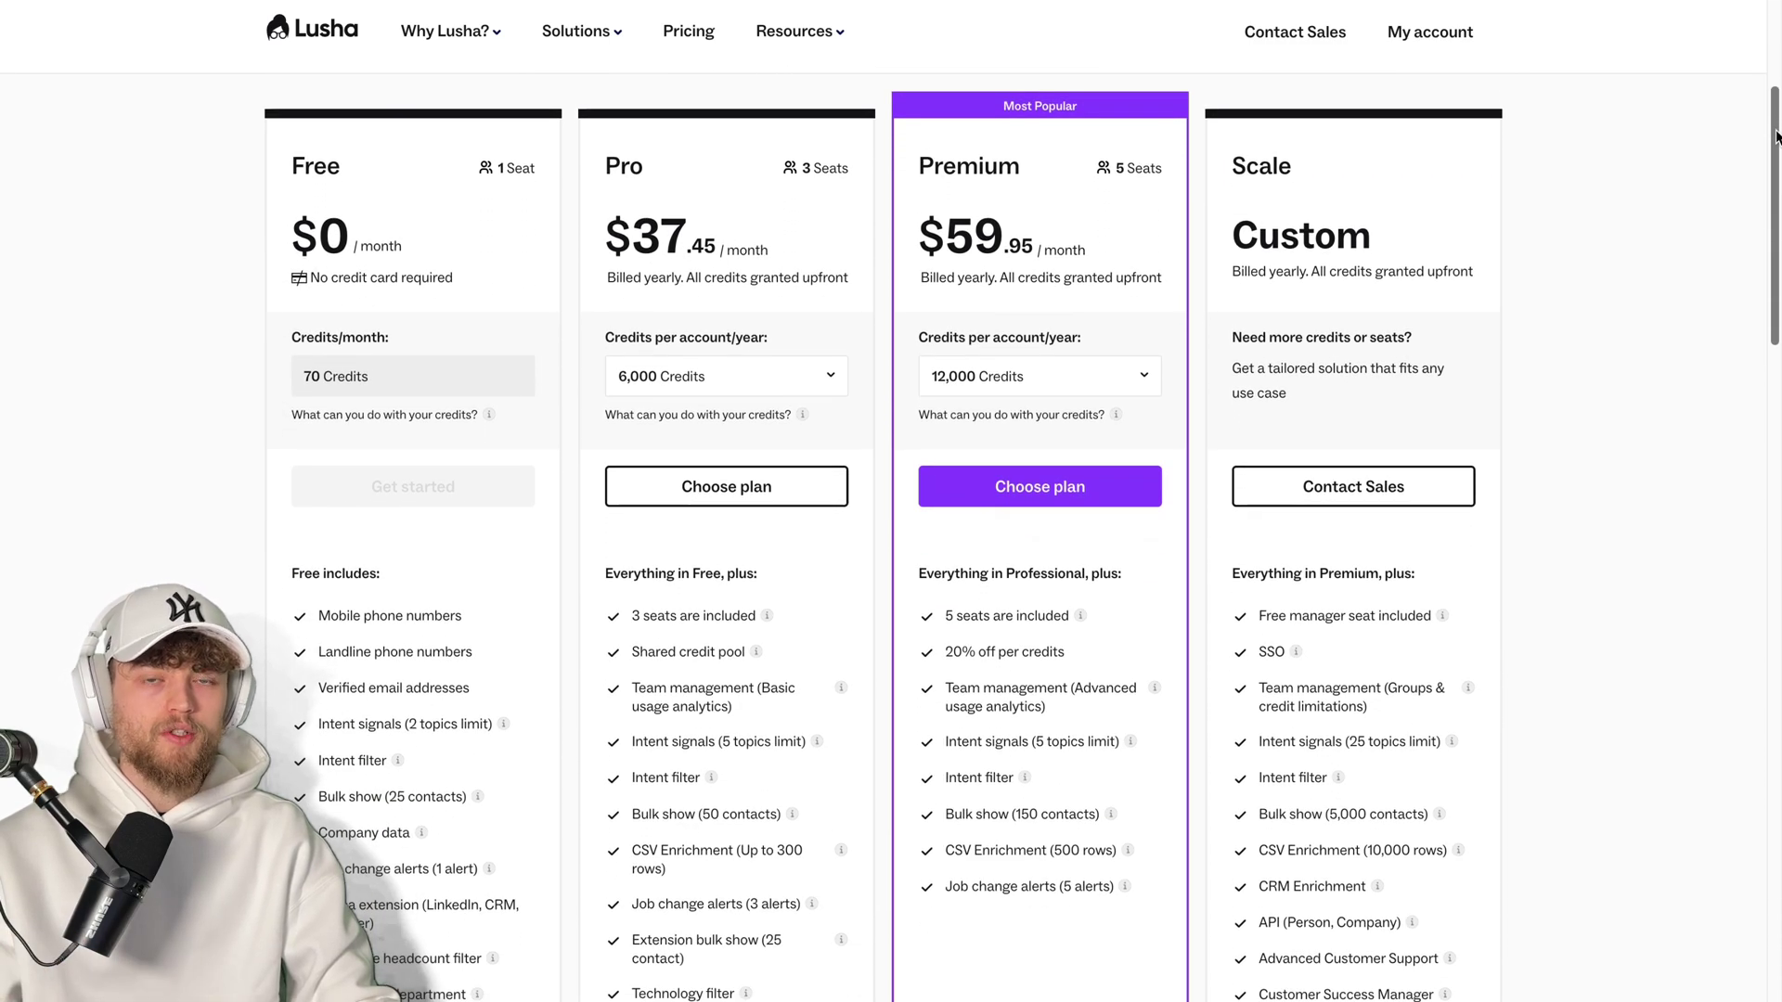
{"action": "left_click", "coordinate": [1046, 382]}
{"action": "scroll", "coordinate": [1616, 284], "scroll_direction": "down", "scroll_amount": 1}
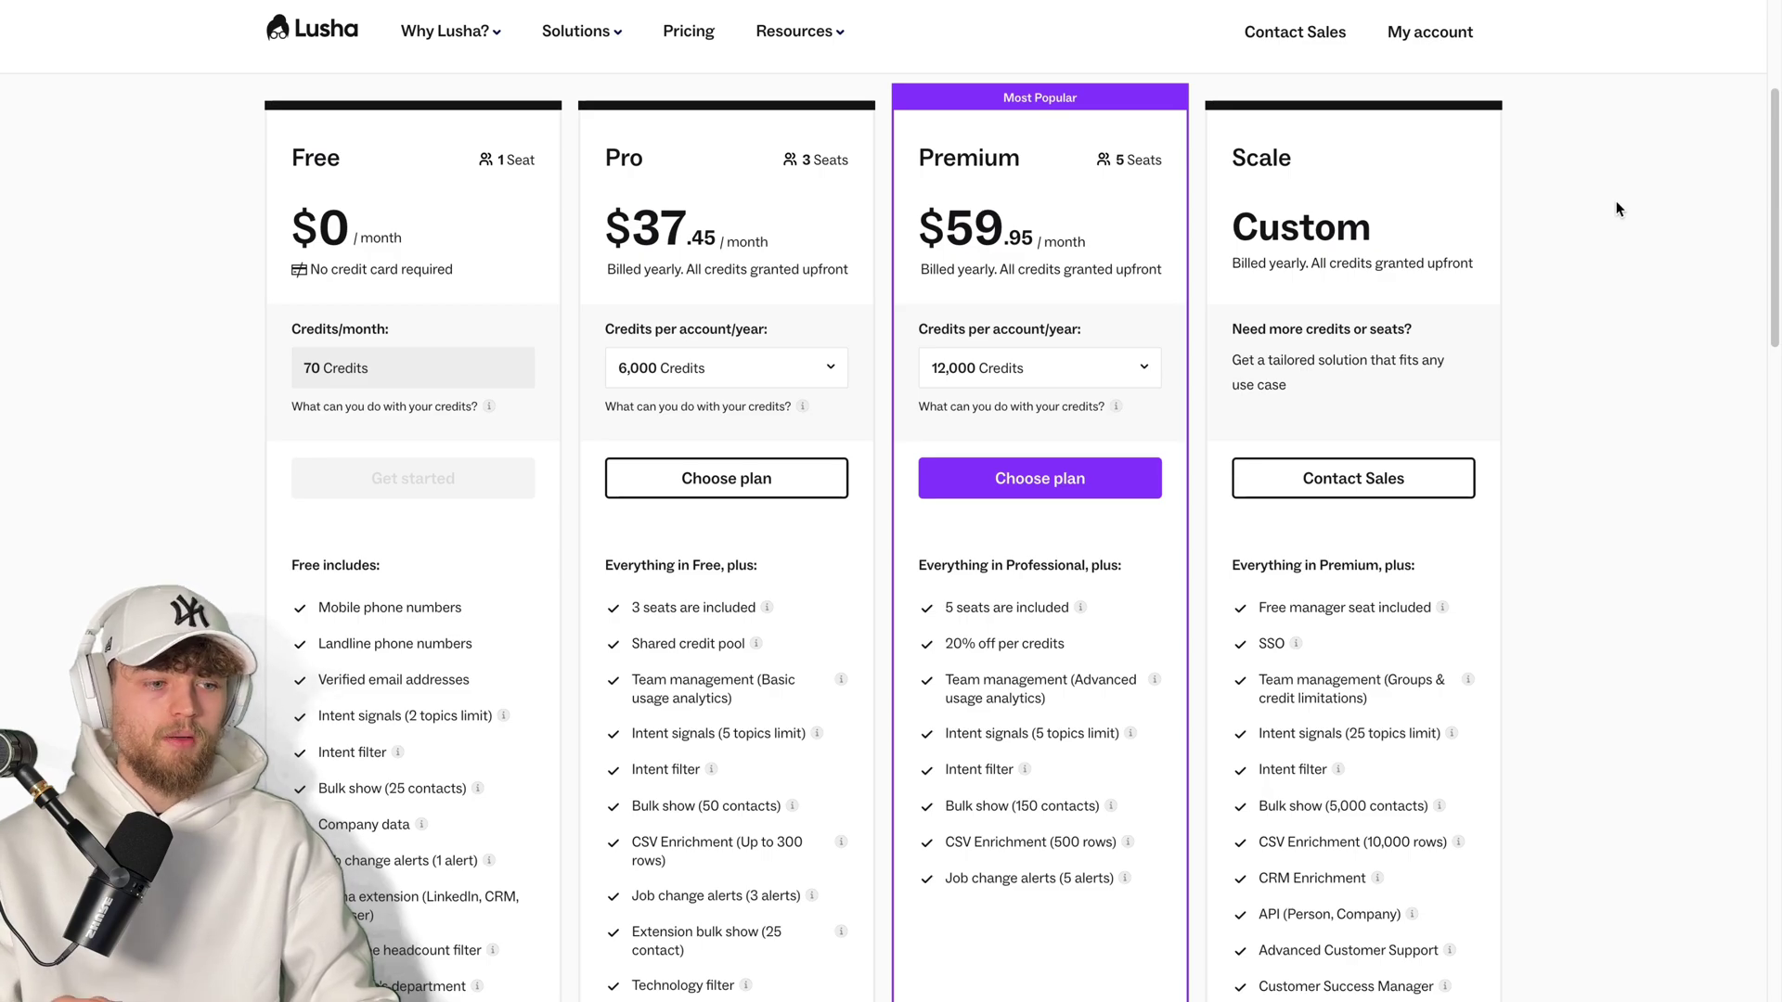
{"action": "scroll", "coordinate": [1616, 200], "scroll_direction": "up", "scroll_amount": 4}
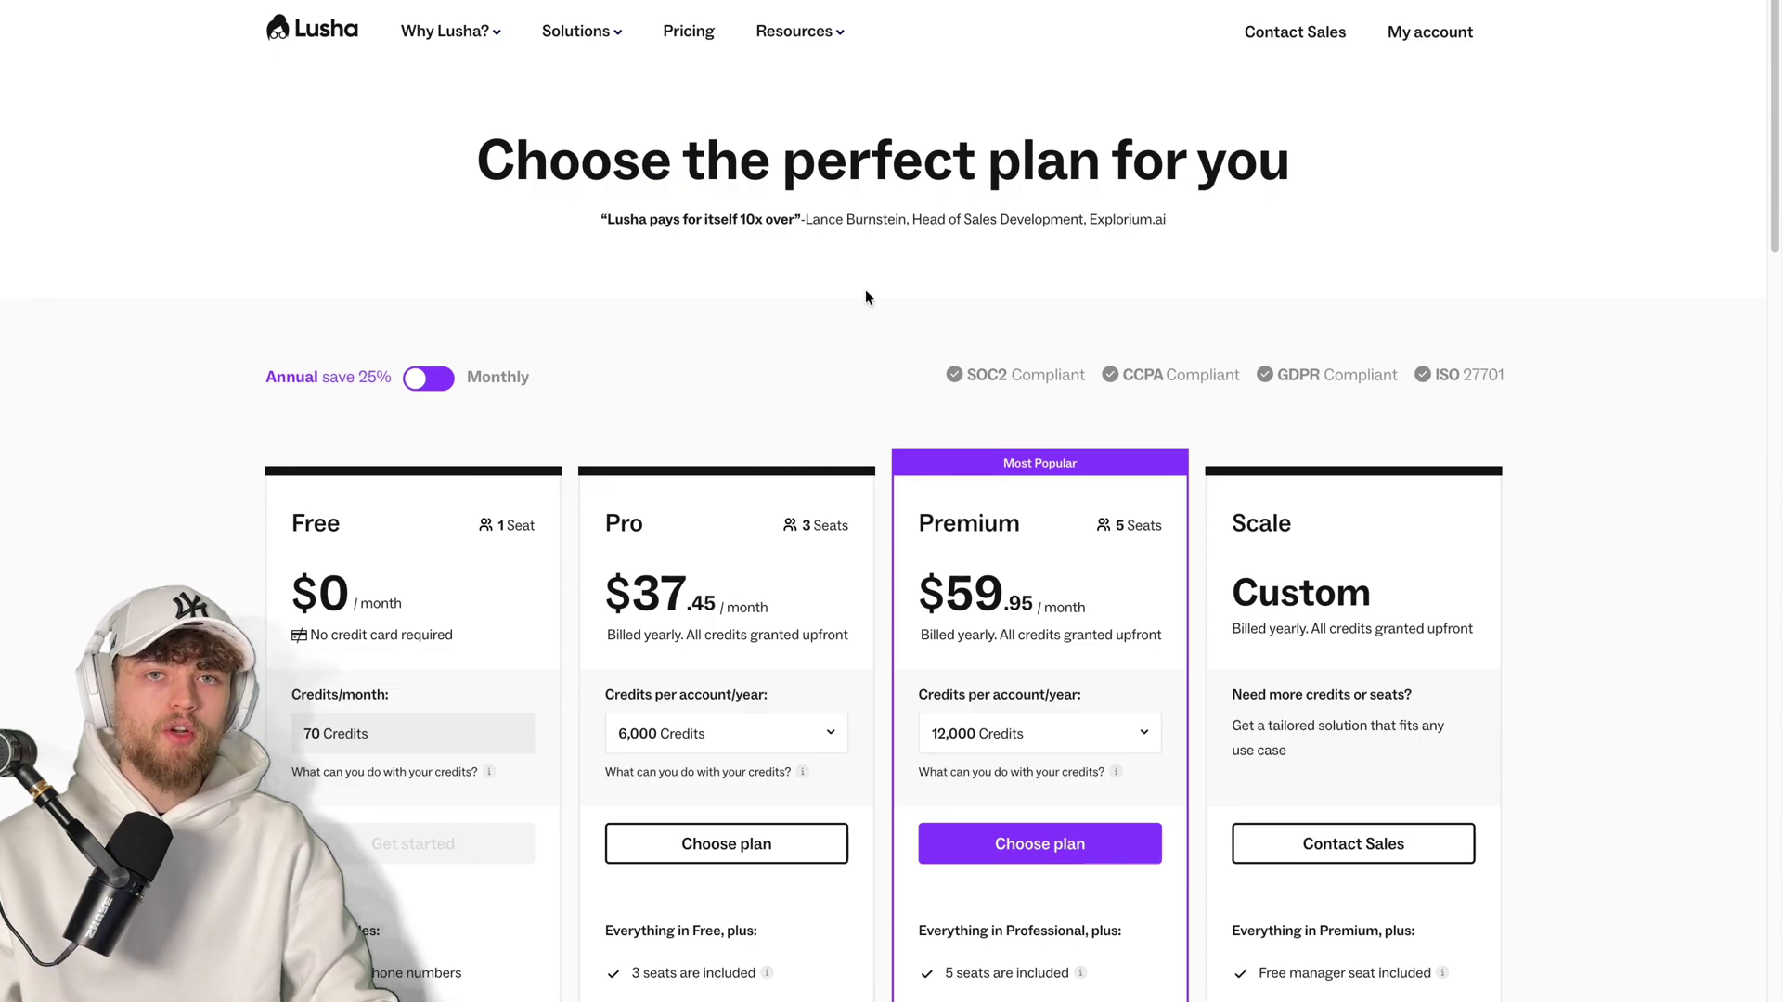
- Review Premium's larger credit tiers up to 72,000 and compare the plans
{"action": "left_click", "coordinate": [1012, 738]}
{"action": "scroll", "coordinate": [1015, 649], "scroll_direction": "down", "scroll_amount": 5}
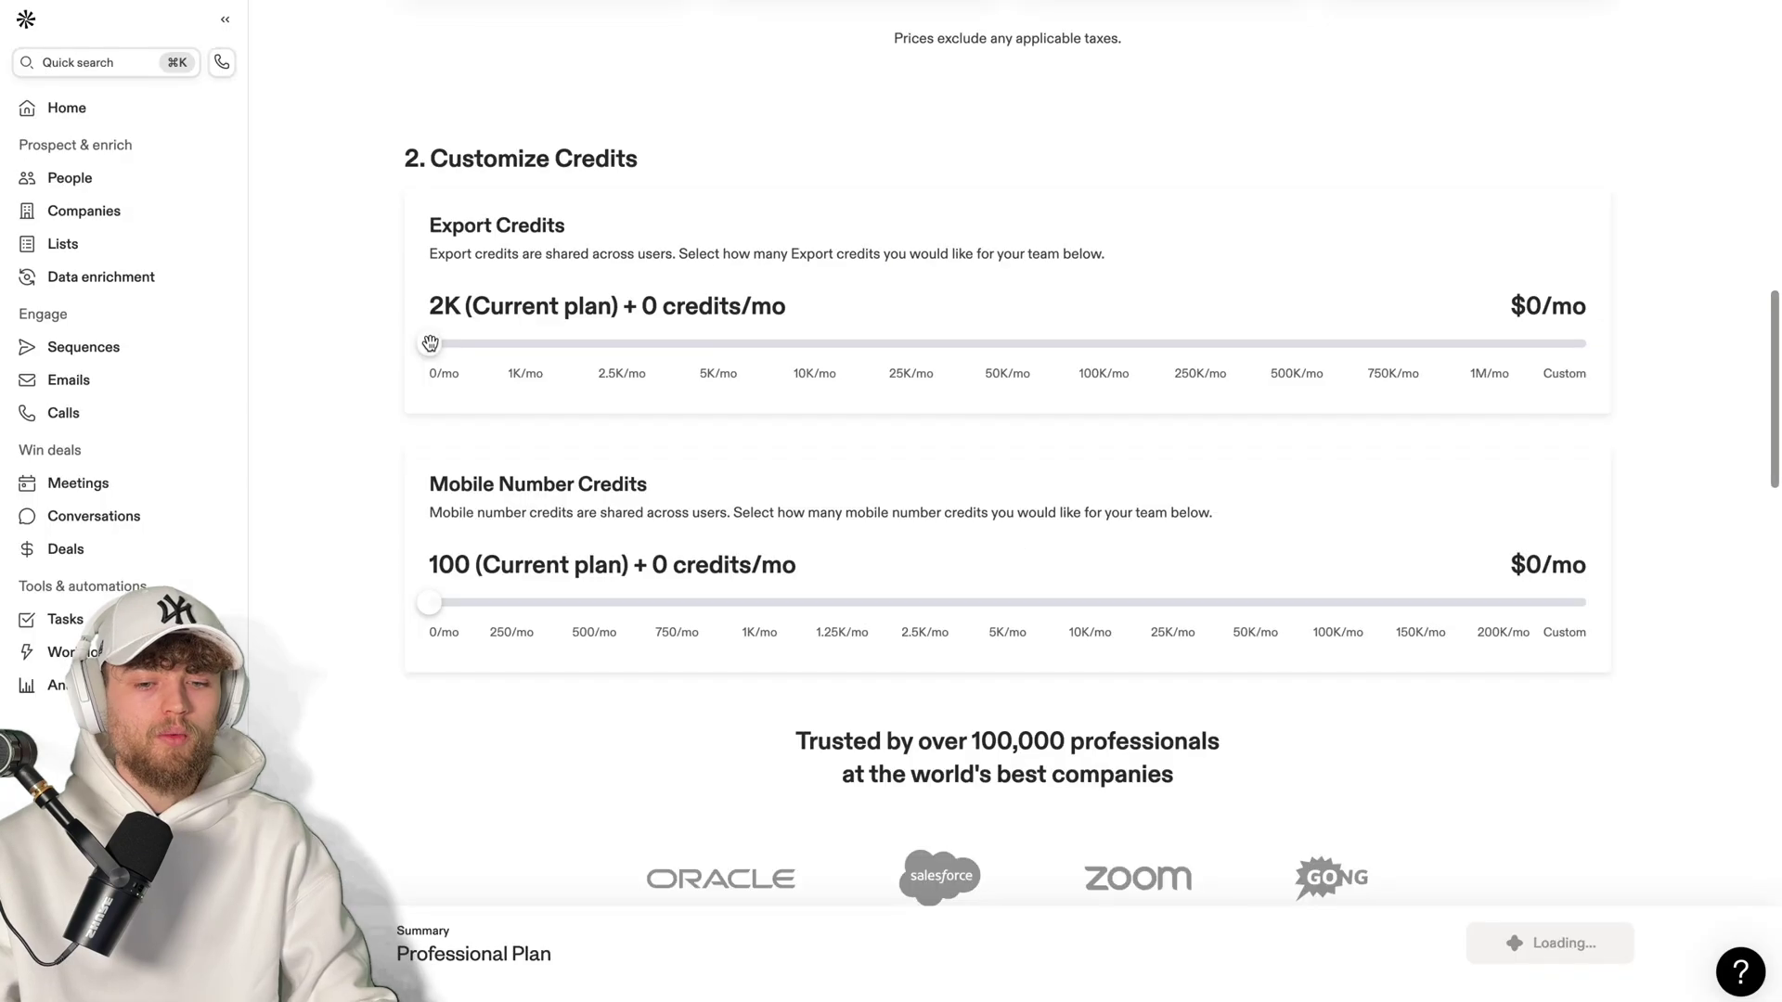
{"action": "left_click_drag", "start_coordinate": [430, 351], "coordinate": [1304, 344]}
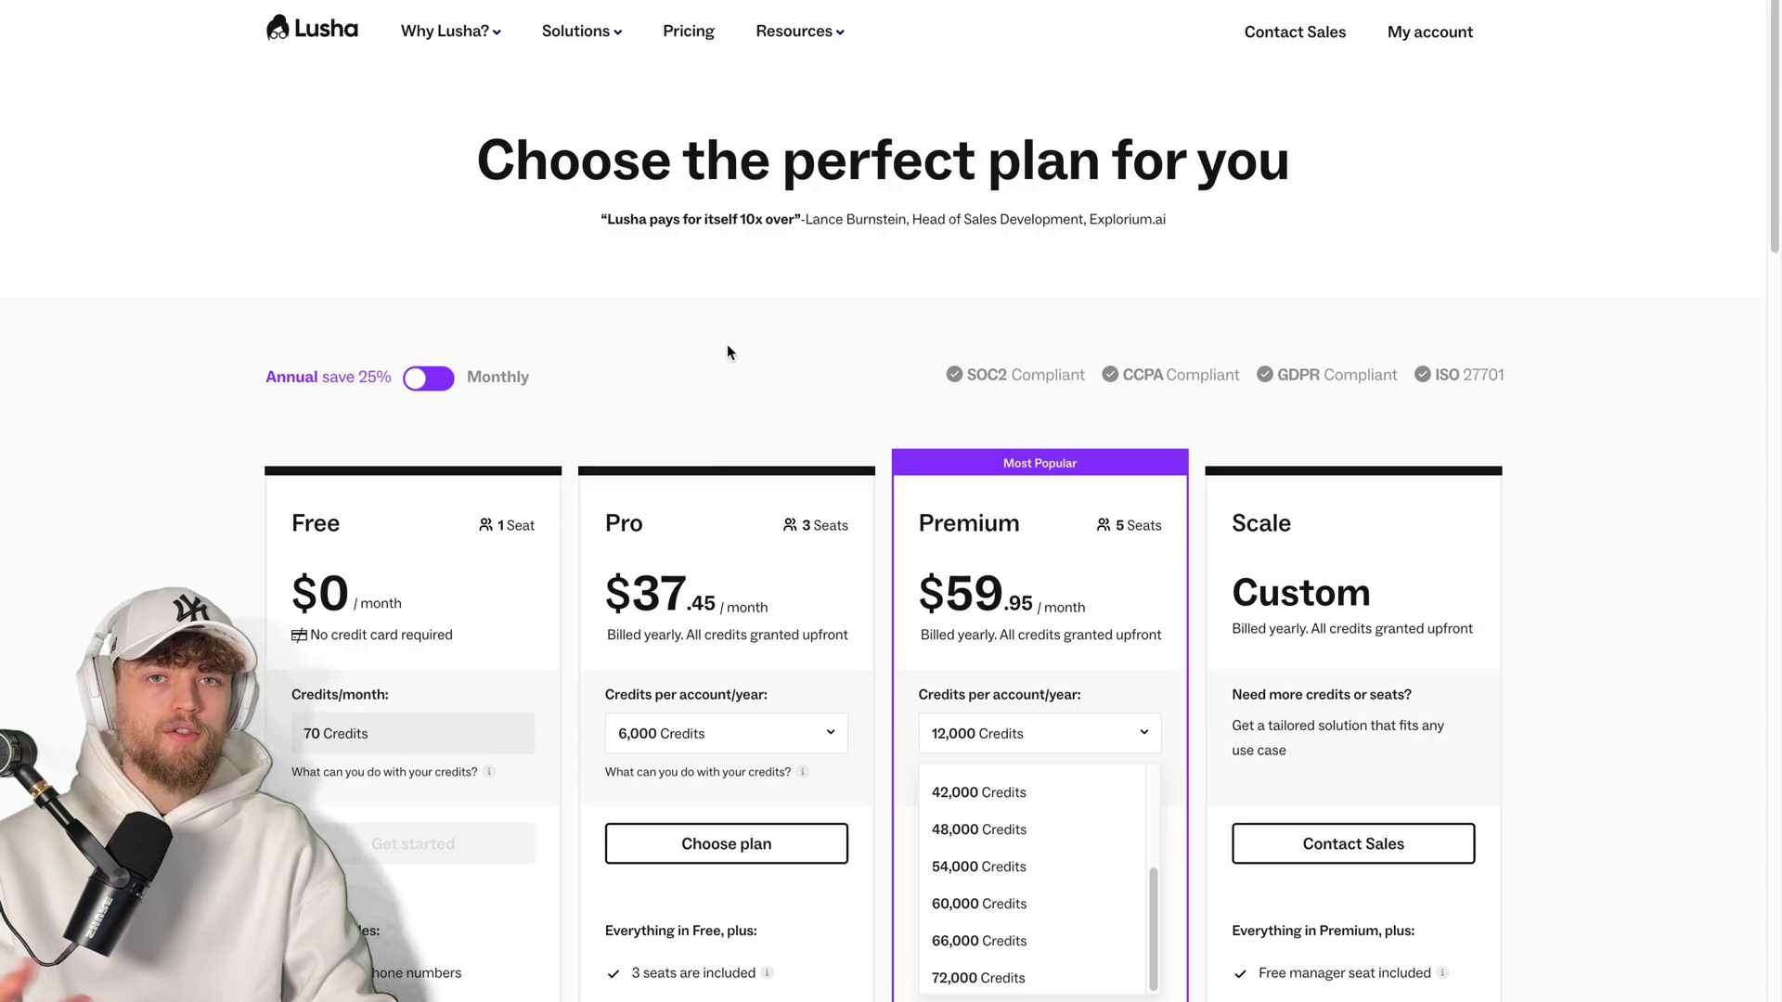
{"action": "scroll", "coordinate": [34, 332], "scroll_direction": "down", "scroll_amount": 5}
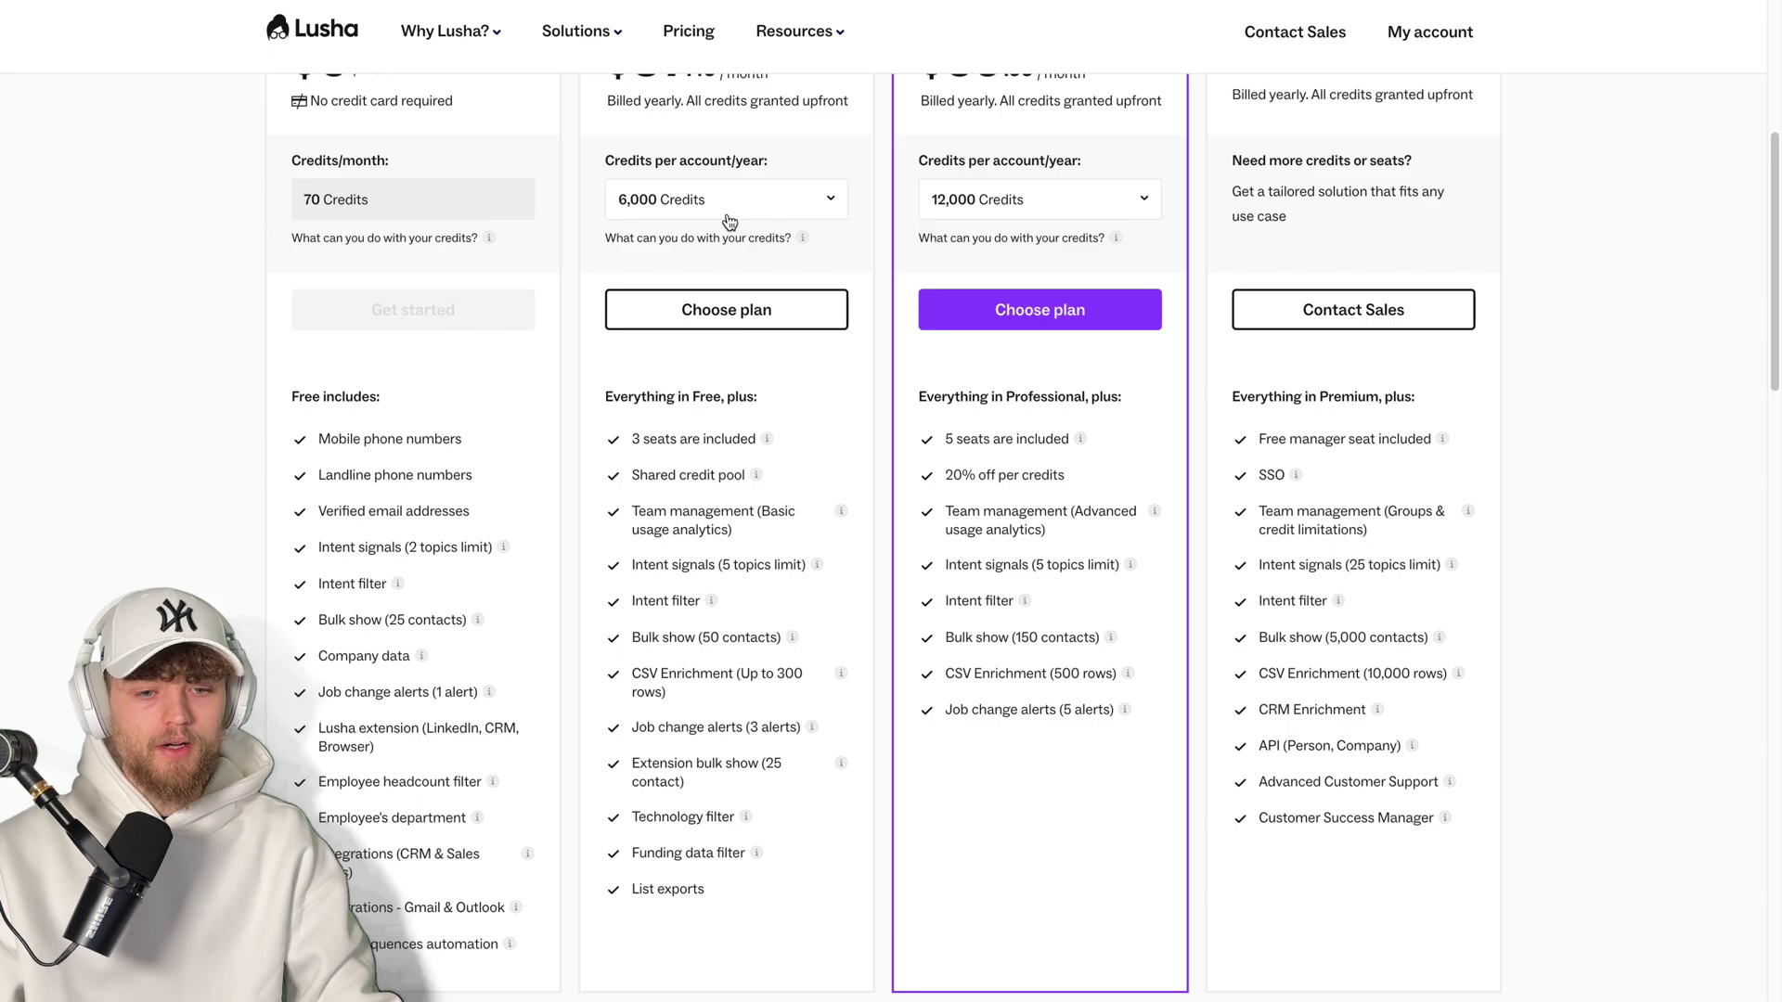
{"action": "scroll", "coordinate": [725, 236], "scroll_direction": "up", "scroll_amount": 3}
{"action": "scroll", "coordinate": [725, 235], "scroll_direction": "down", "scroll_amount": 1}
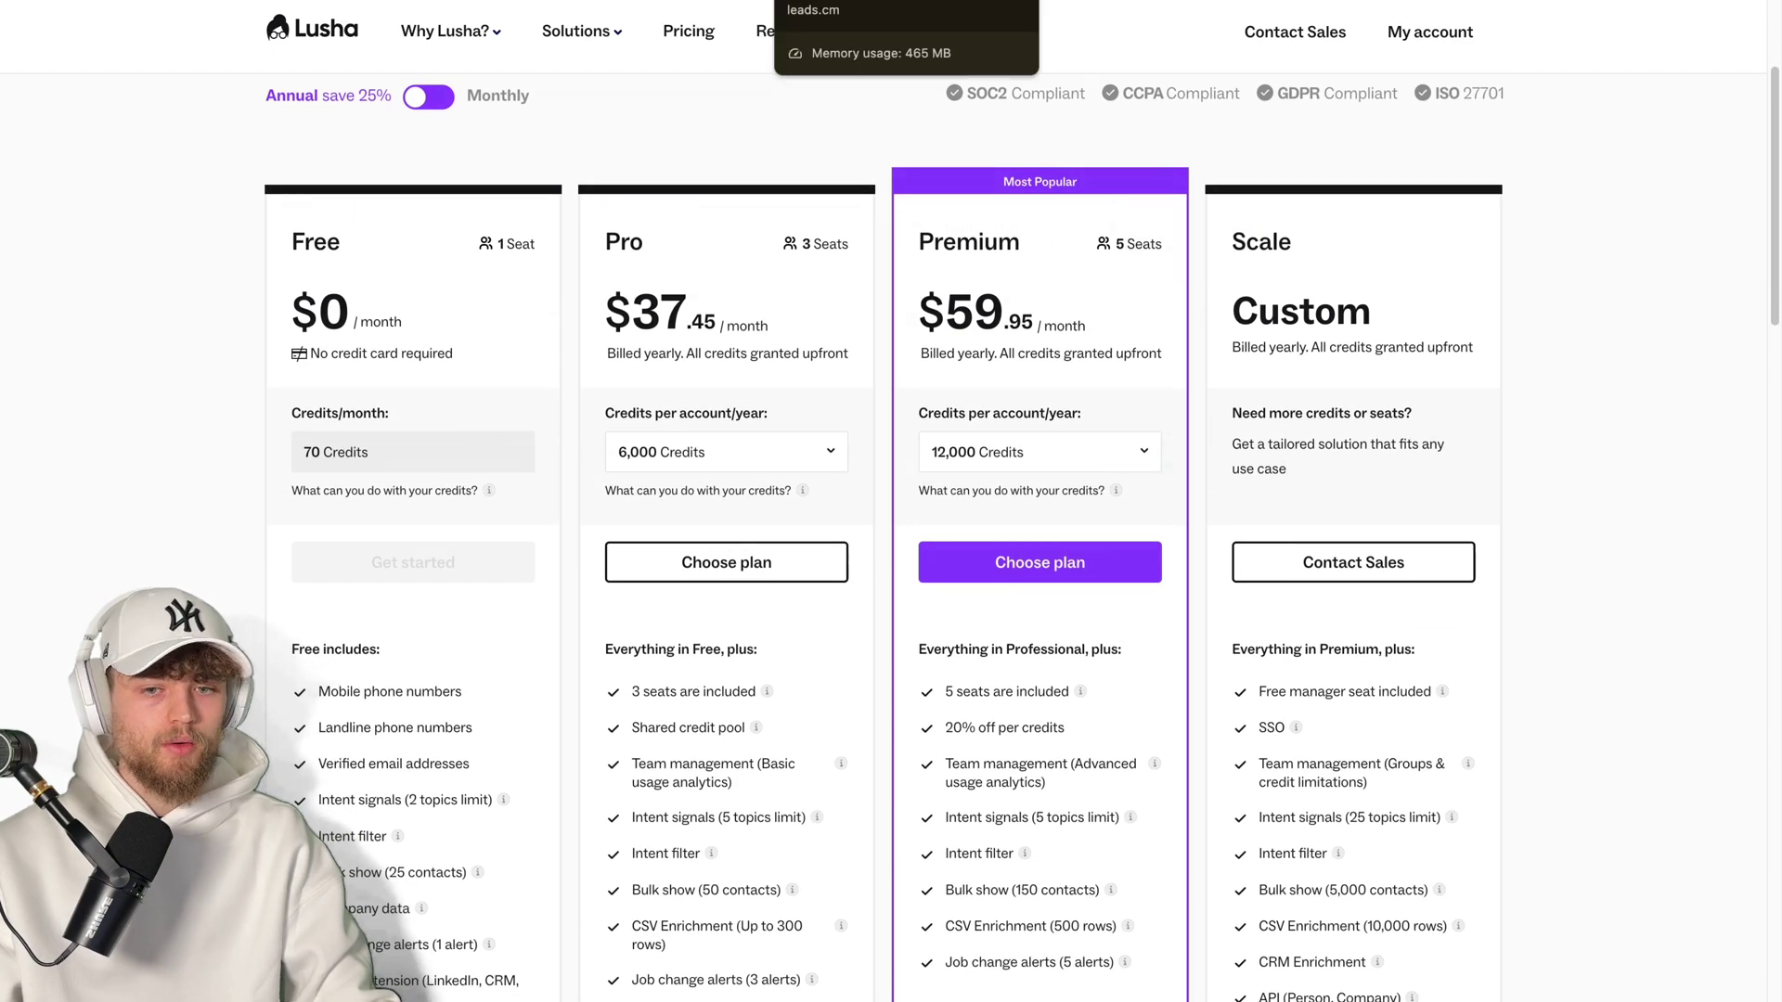